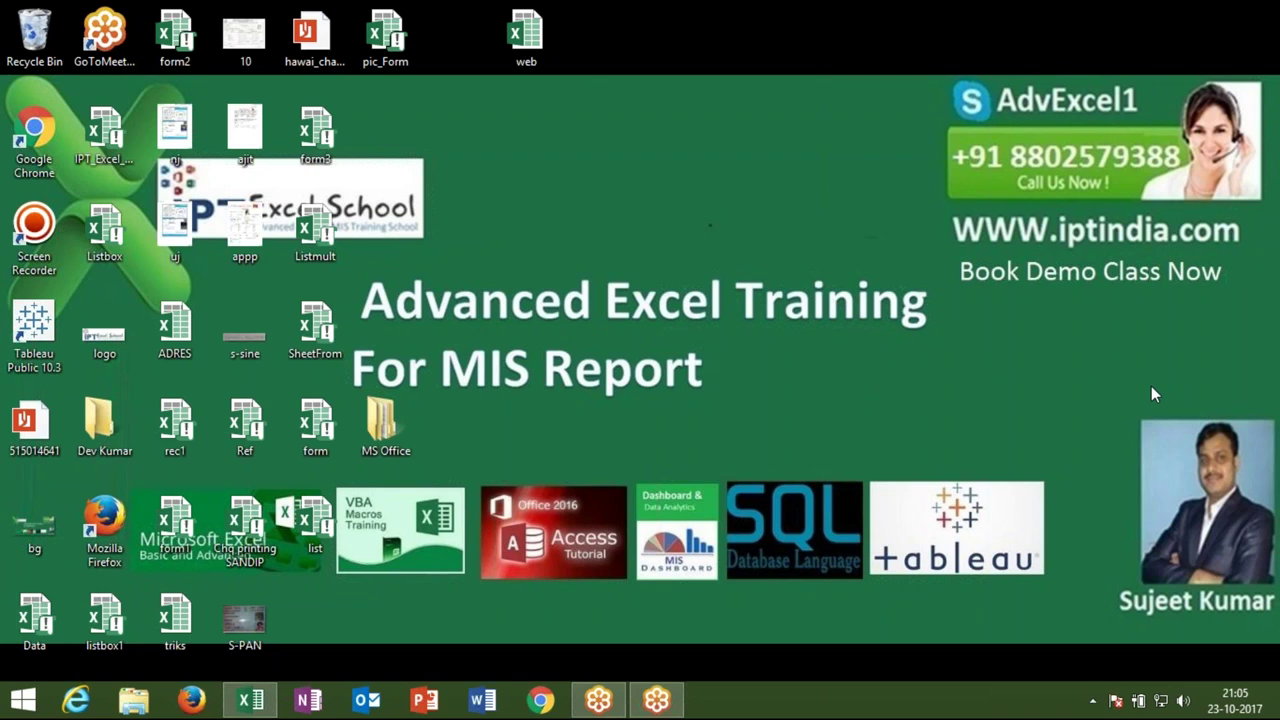
# Bring up the blank Book1 sheet and enter +-/*^ as text in G1.
pyautogui.click(252, 700)
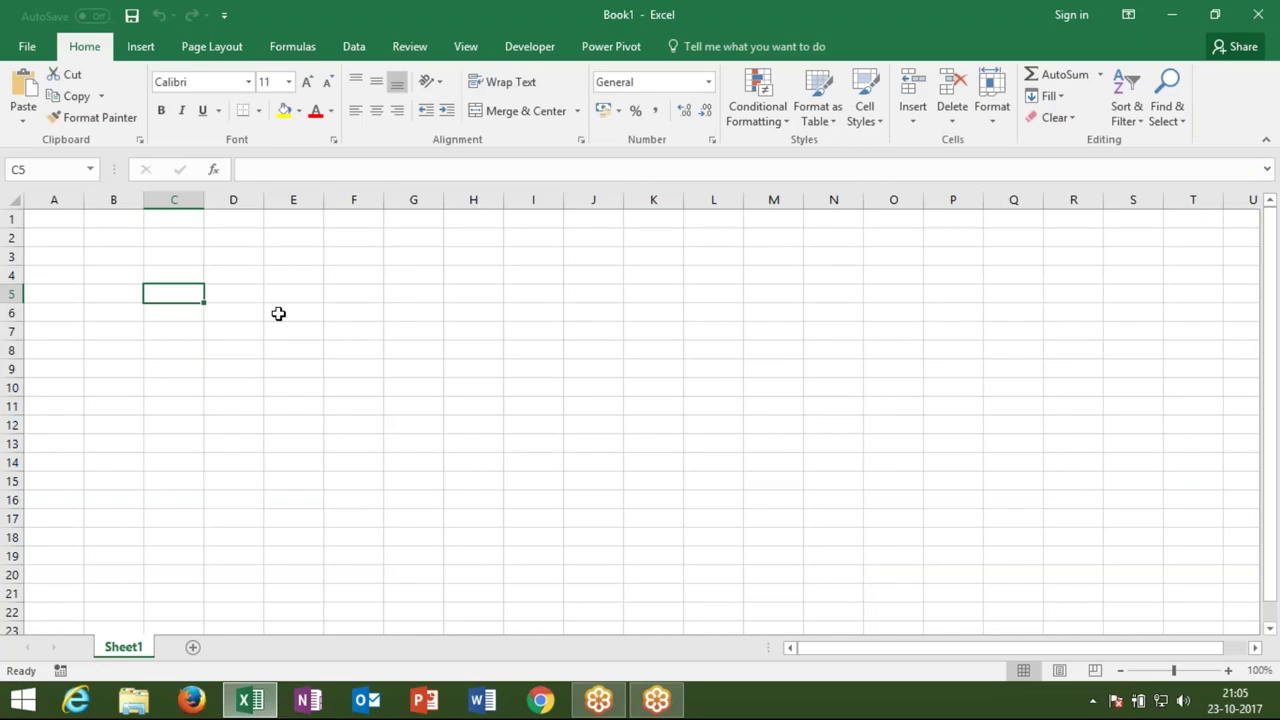
pyautogui.click(247, 305)
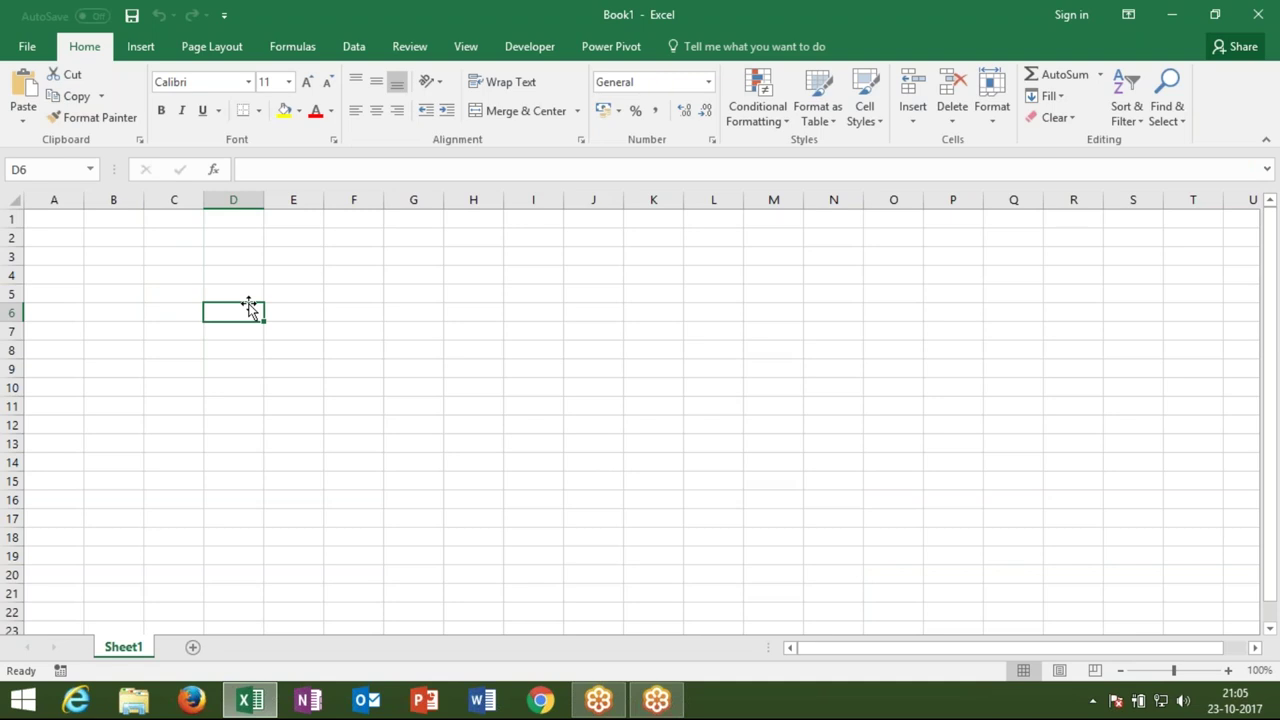
pyautogui.click(409, 220)
pyautogui.write('+.-')
pyautogui.press('BackSpace')
pyautogui.press('BackSpace')
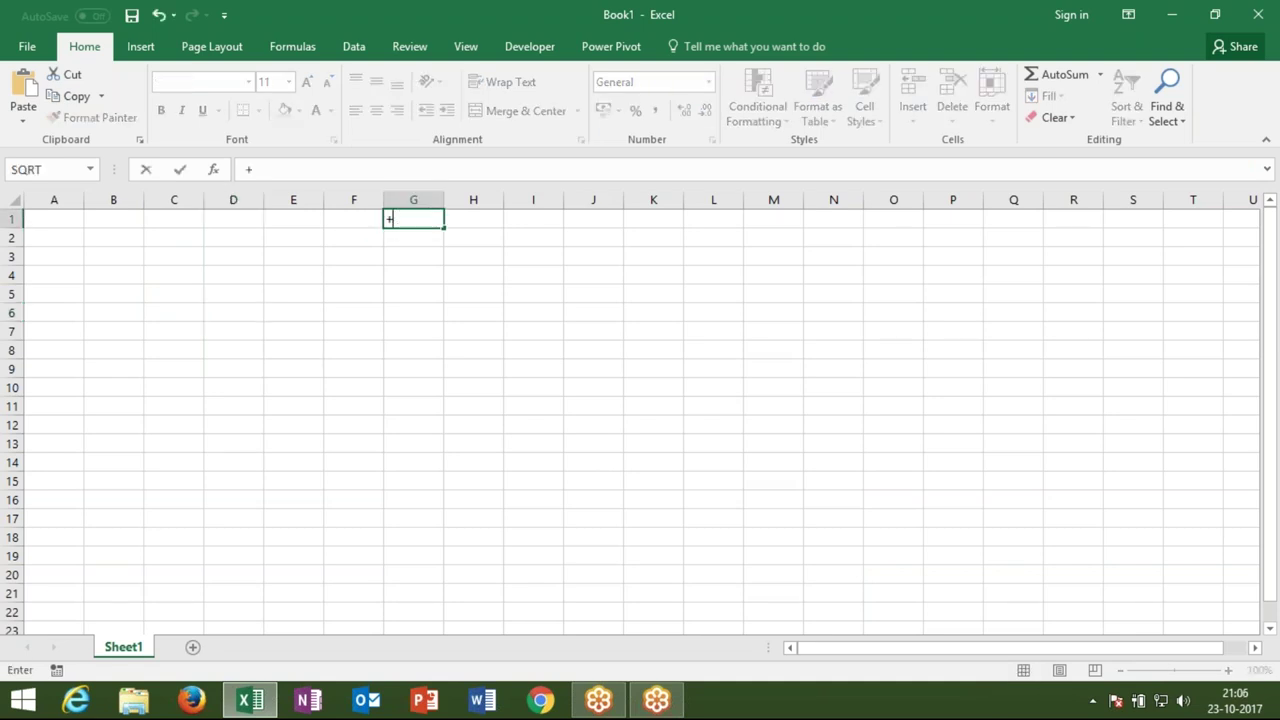
pyautogui.write('-/*')
pyautogui.write('^')
pyautogui.press('Return')
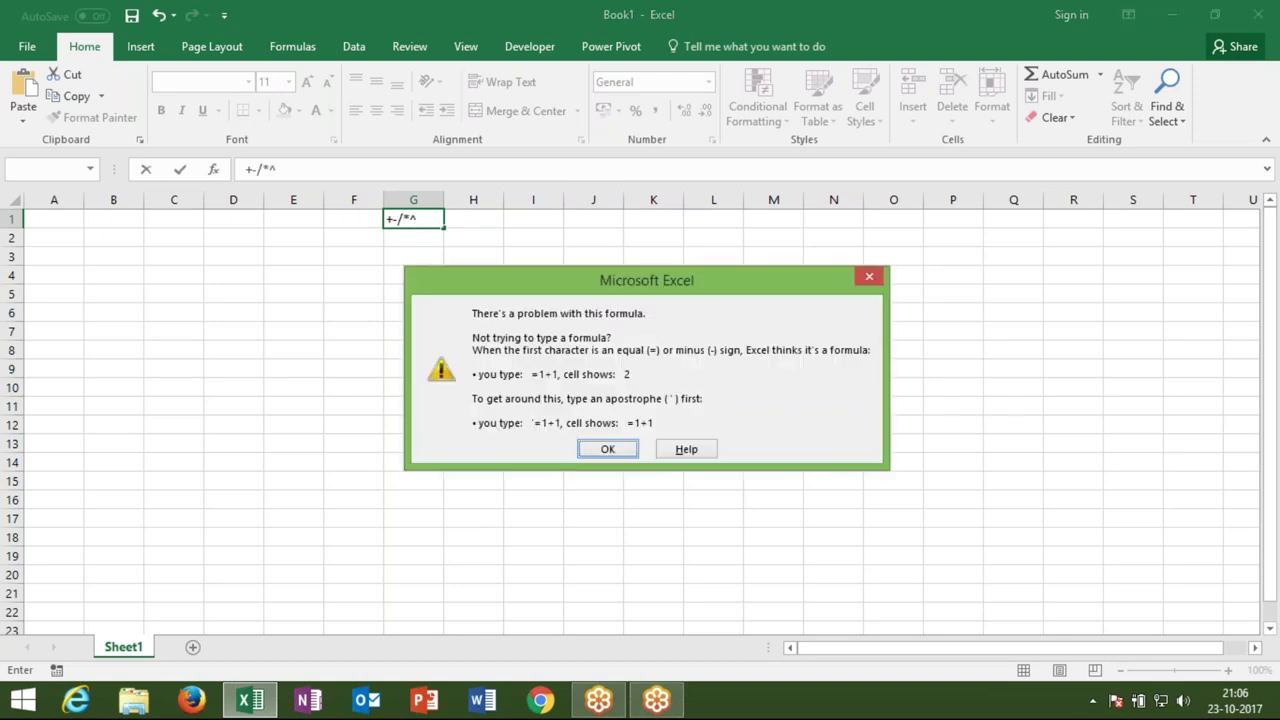
pyautogui.press('Return')
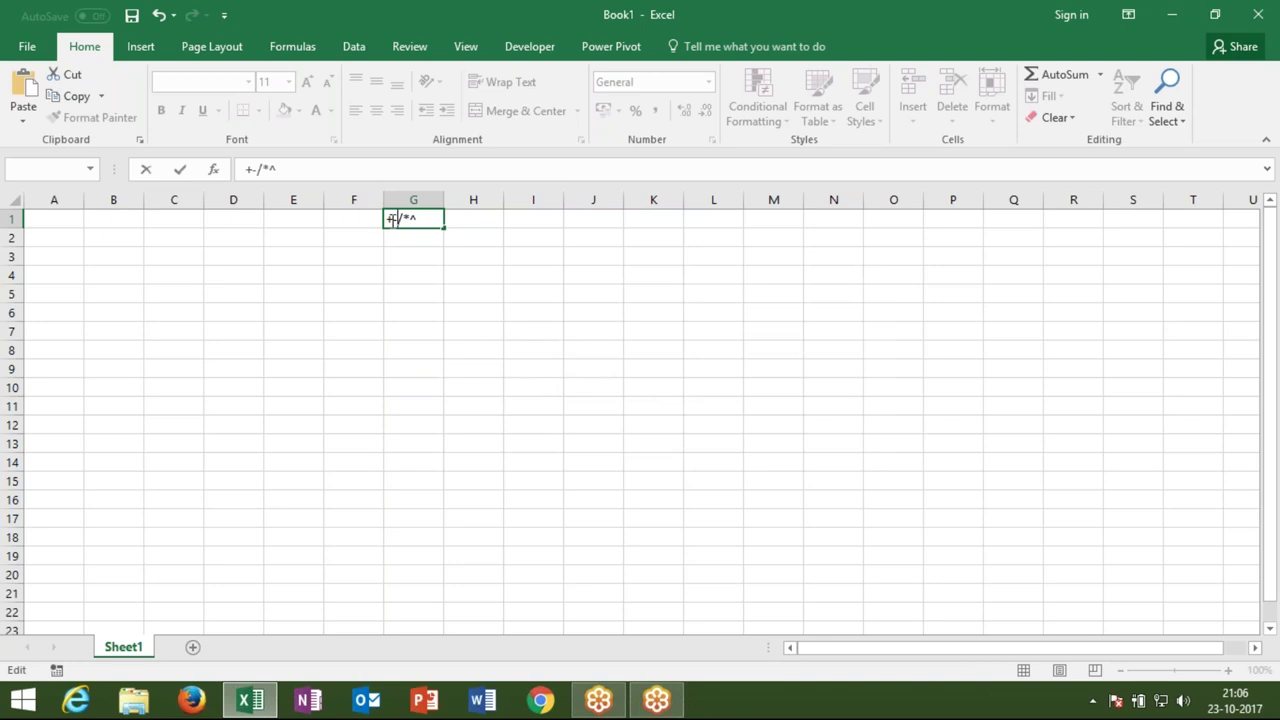
pyautogui.click(388, 219)
pyautogui.write("'")
pyautogui.press('Return')
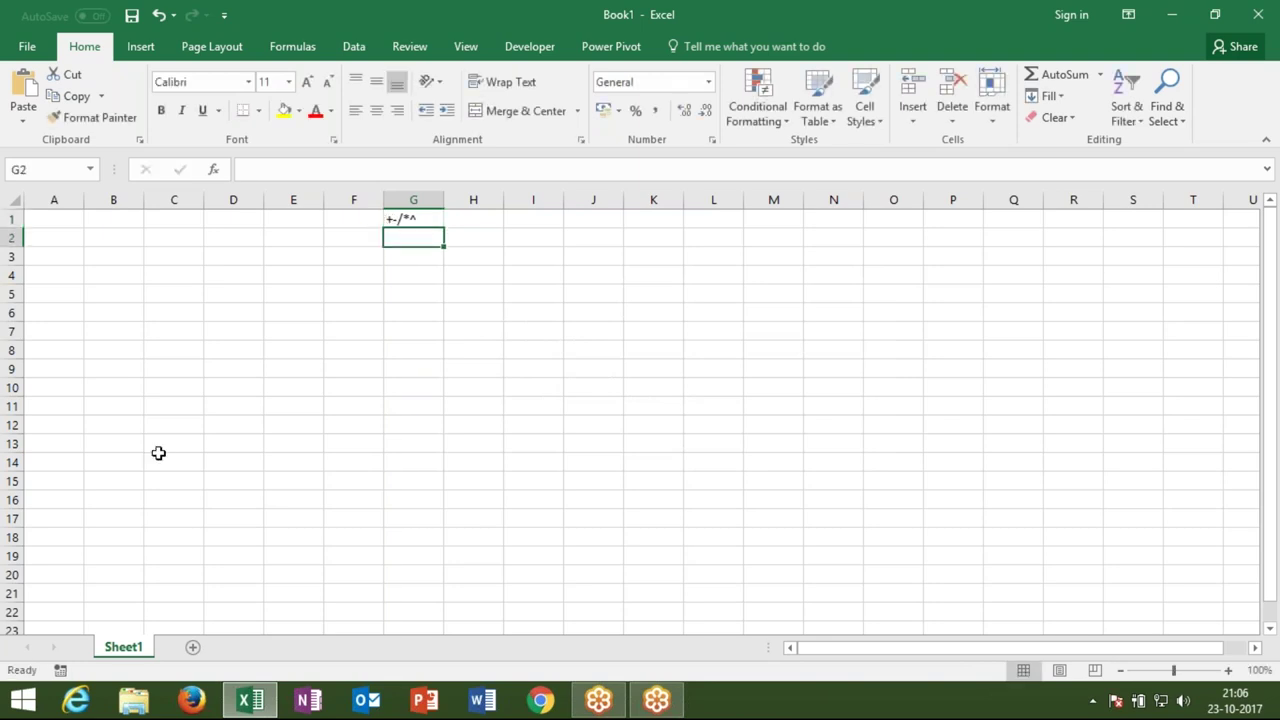
# List the comparison operators >, <, >=, <= and <> in G2 through G6.
pyautogui.write('>')
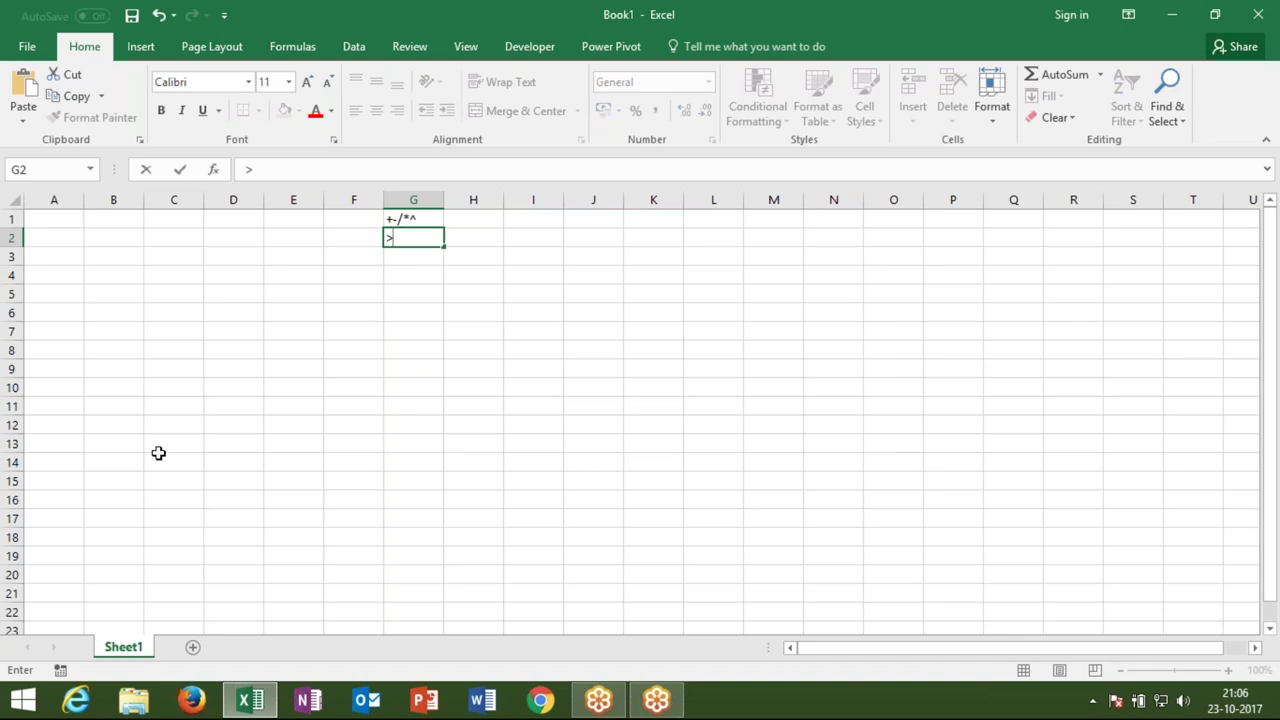
pyautogui.press('Return')
pyautogui.write('<')
pyautogui.press('Return')
pyautogui.write('>=')
pyautogui.press('Return')
pyautogui.write('\\')
pyautogui.press('BackSpace')
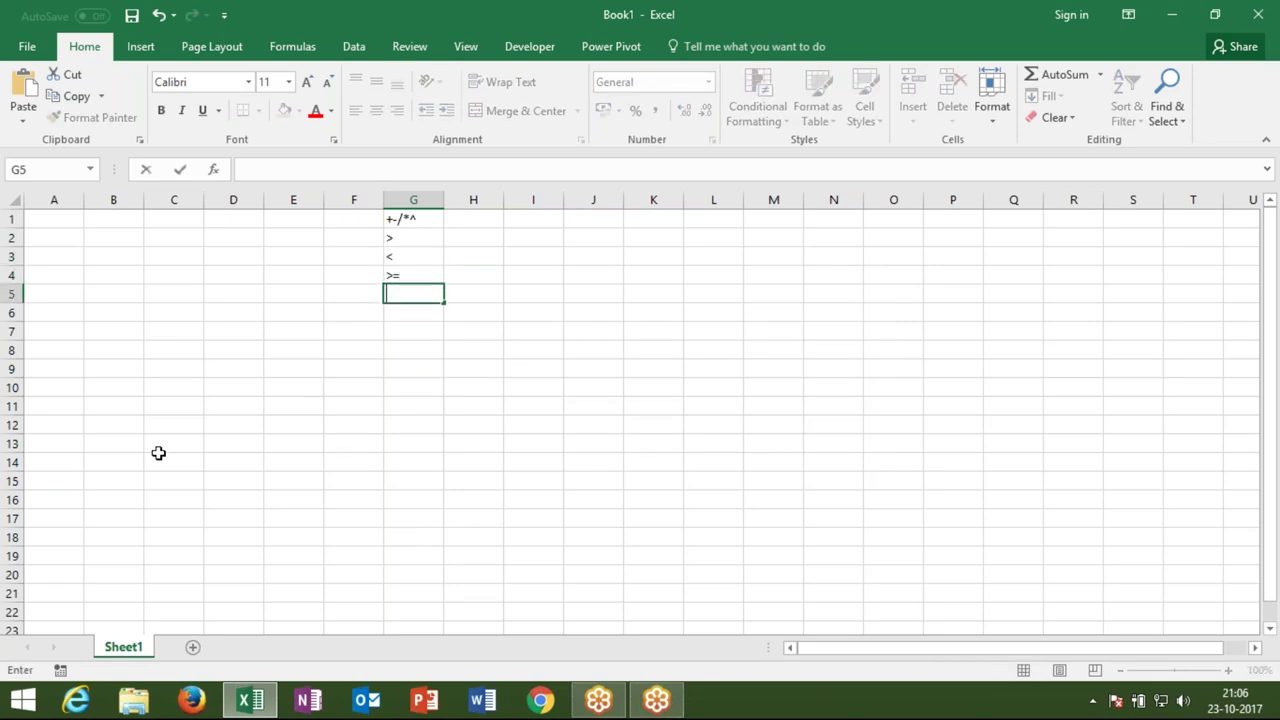
pyautogui.write('<=')
pyautogui.press('Return')
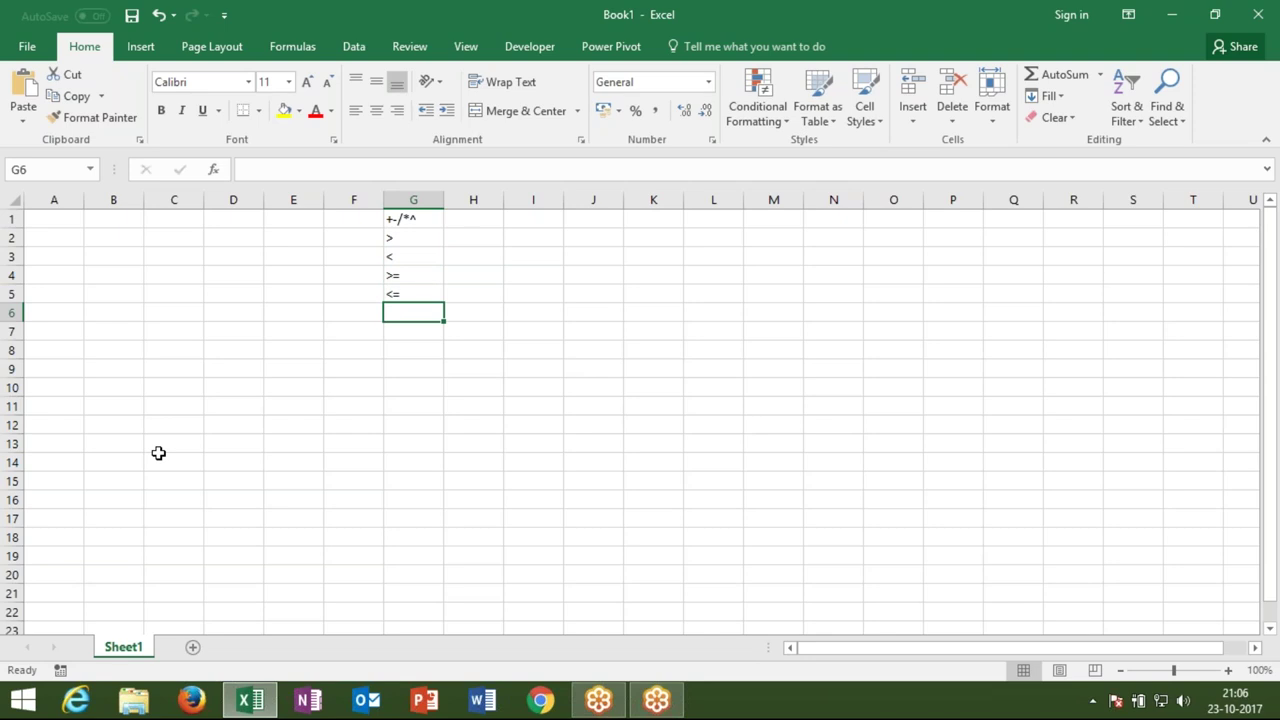
pyautogui.write('<>')
pyautogui.press('Return')
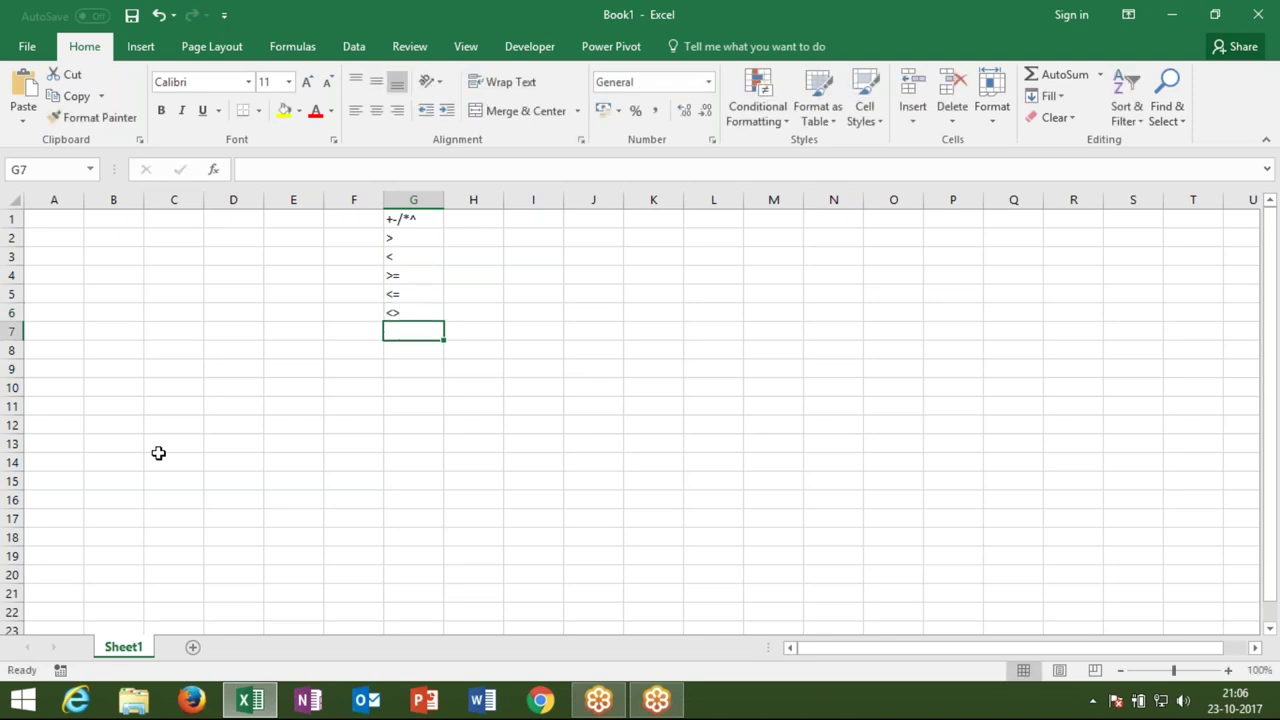
pyautogui.press('Up')
pyautogui.press('Up')
pyautogui.press('Up')
pyautogui.press('Up')
pyautogui.press('Up')
pyautogui.hotkey('shift', 'Down')
pyautogui.hotkey('shift', 'Down')
pyautogui.hotkey('shift', 'Down')
pyautogui.hotkey('shift', 'Down')
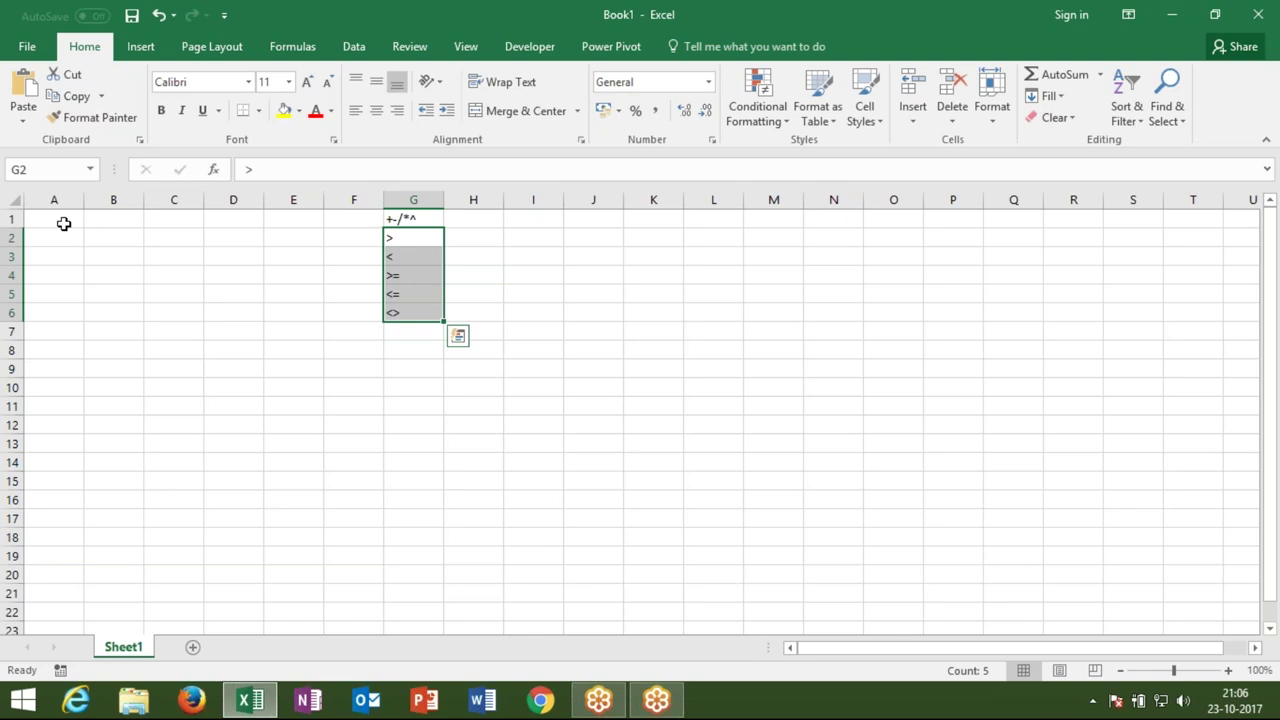
pyautogui.click(63, 223)
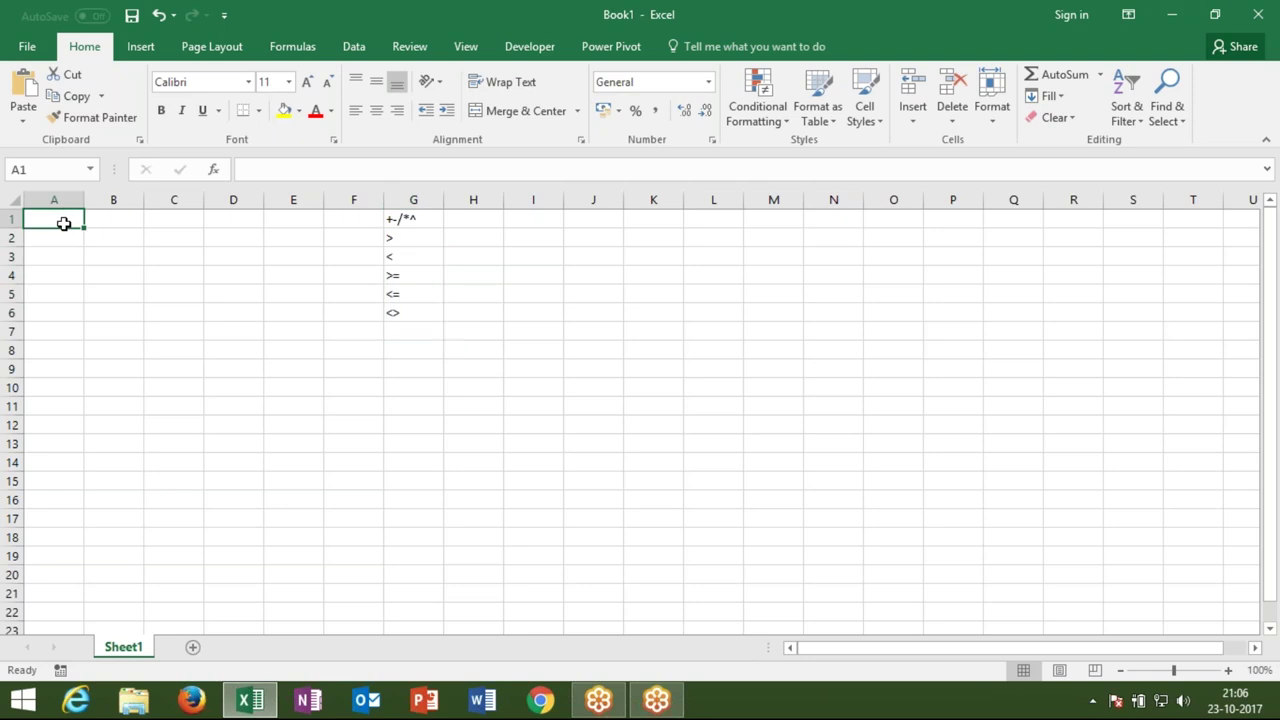
# Enter 20, 32, 52, 65, 25, 45 and 63 down cells A1 to A7.
pyautogui.press('Down')
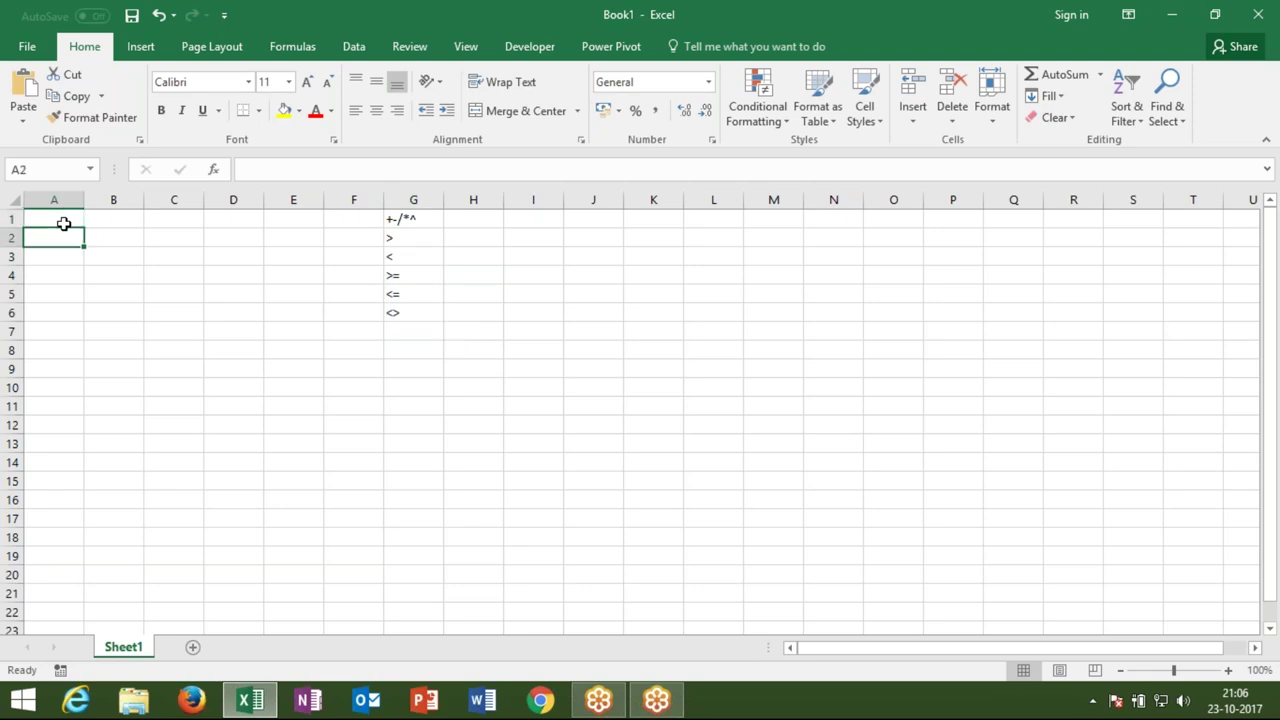
pyautogui.click(60, 221)
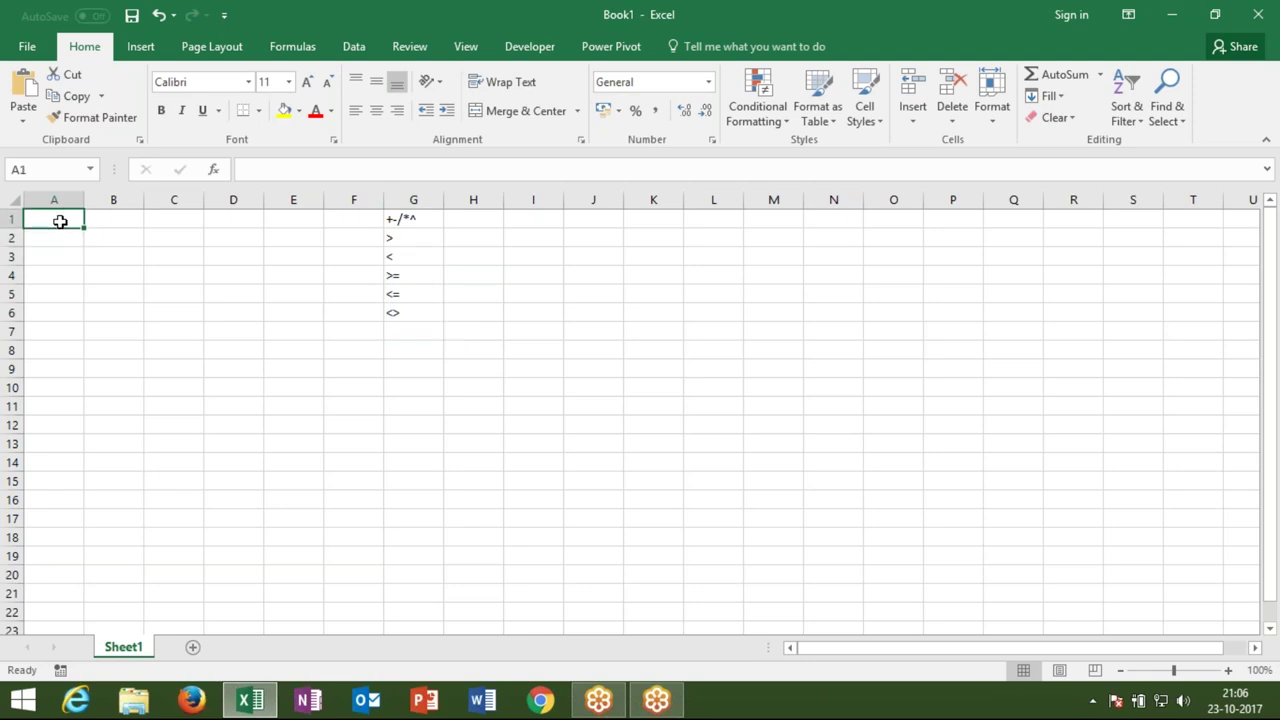
pyautogui.press('Down')
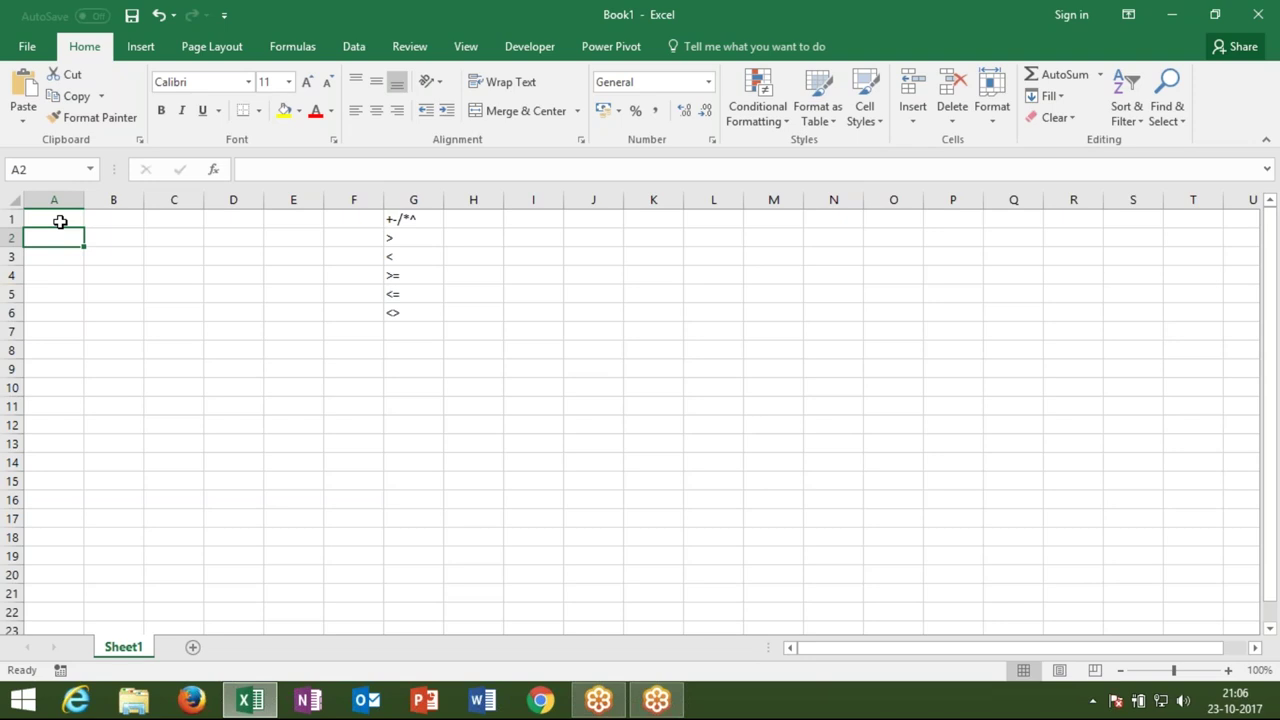
pyautogui.click(60, 221)
pyautogui.write('20')
pyautogui.press('Return')
pyautogui.write('32')
pyautogui.press('Return')
pyautogui.write('52 65')
pyautogui.press('Return')
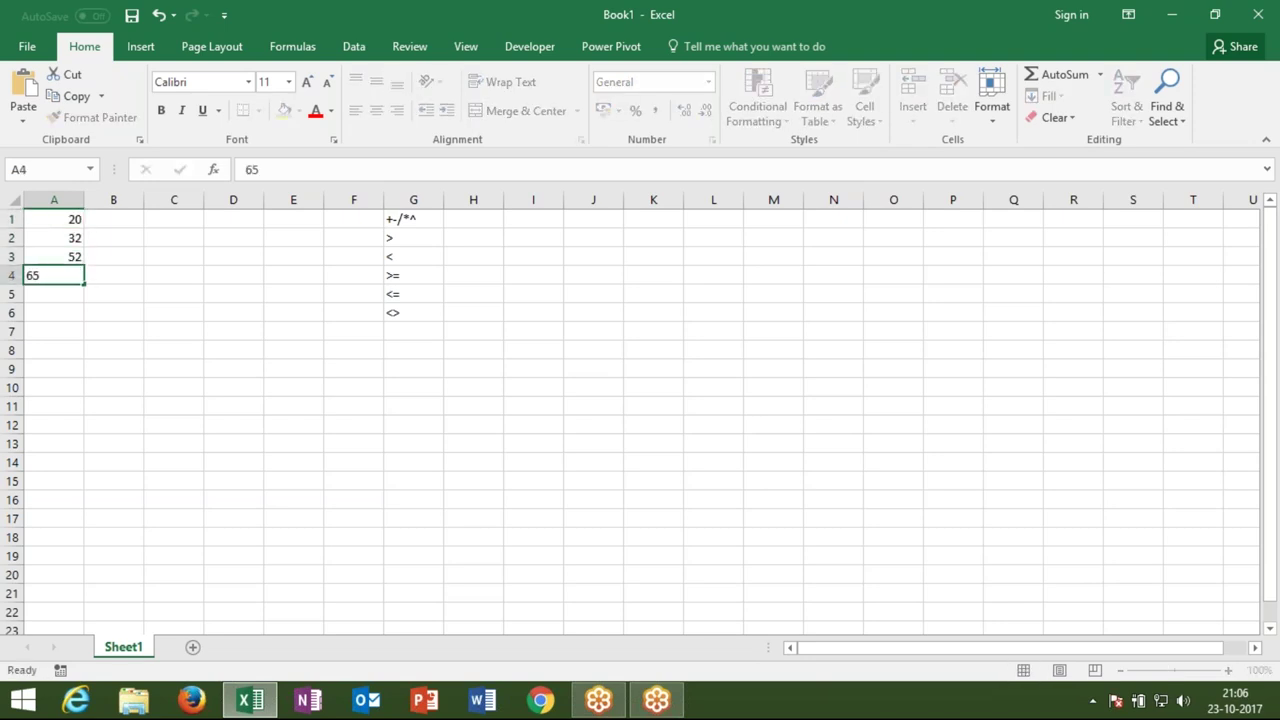
pyautogui.write('25')
pyautogui.press('Return')
pyautogui.write('45 63')
pyautogui.hotkey('ctrl', 'Return')
# Select the sample numbers in A1:A7.
pyautogui.click(53, 349)
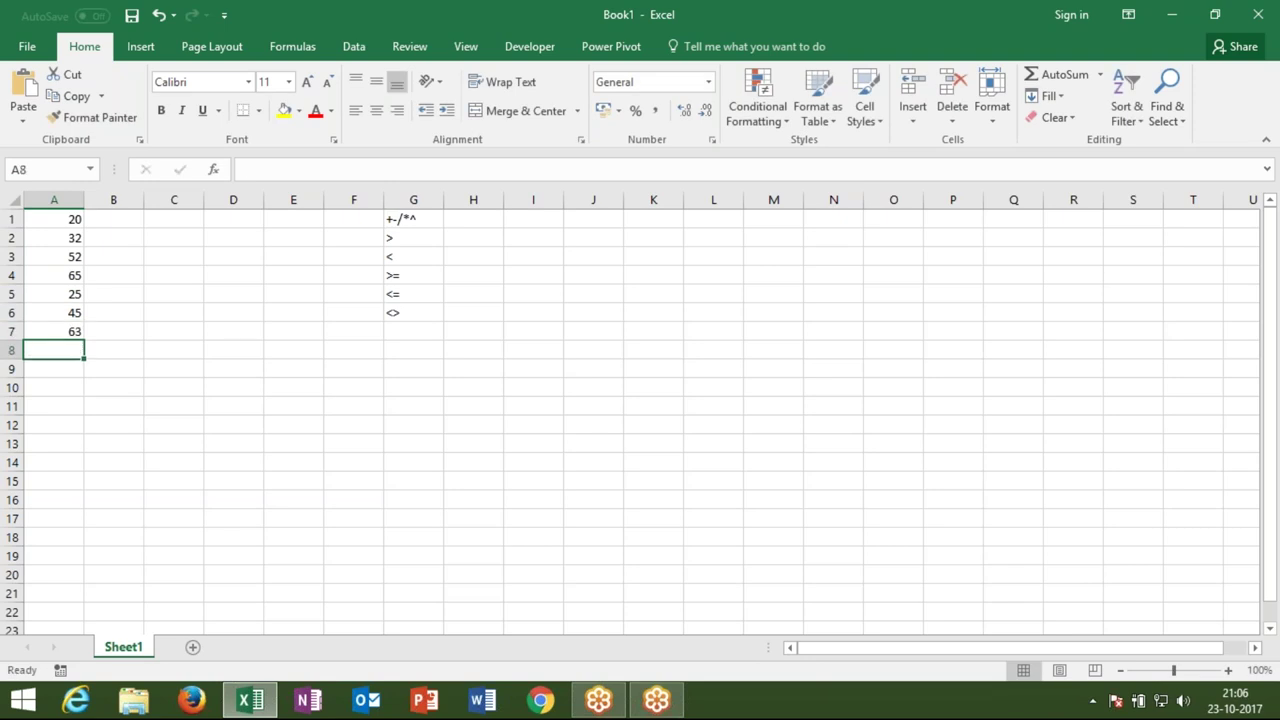
pyautogui.press('Up')
pyautogui.press('Up')
pyautogui.press('Up')
pyautogui.press('Up')
pyautogui.press('Up')
pyautogui.moveTo(63, 221); pyautogui.dragTo(63, 324)
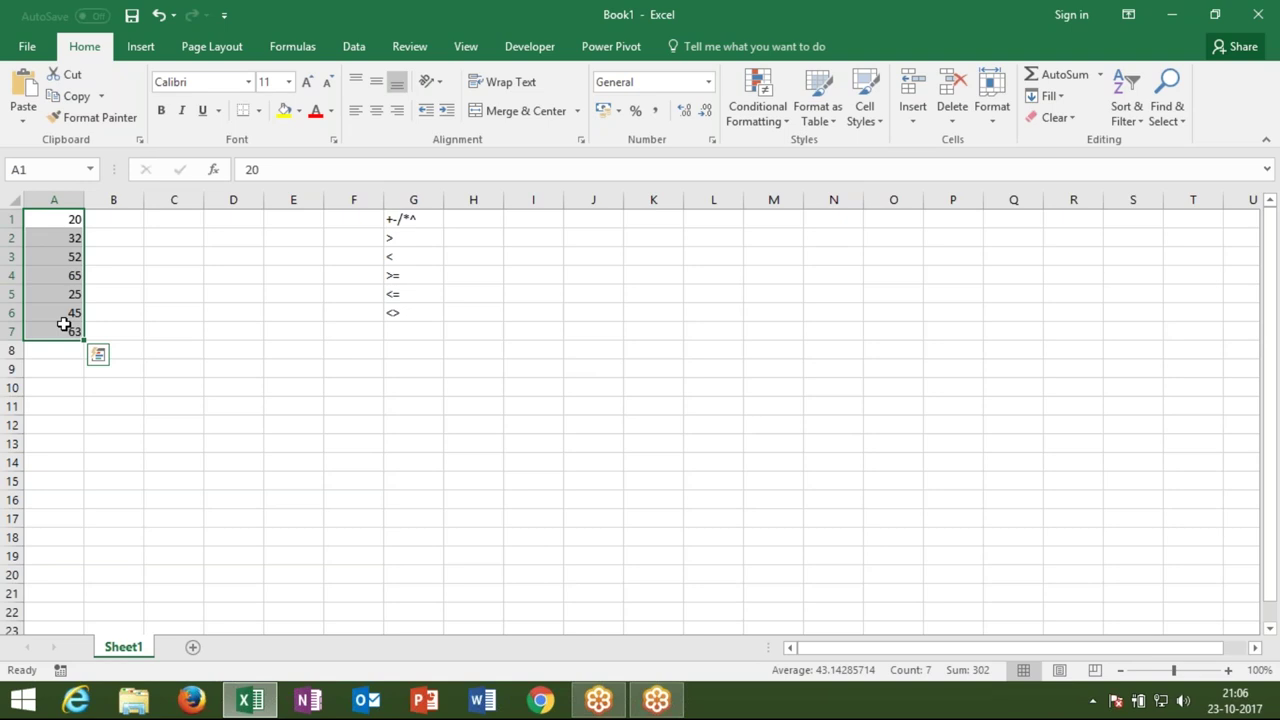
pyautogui.click(129, 216)
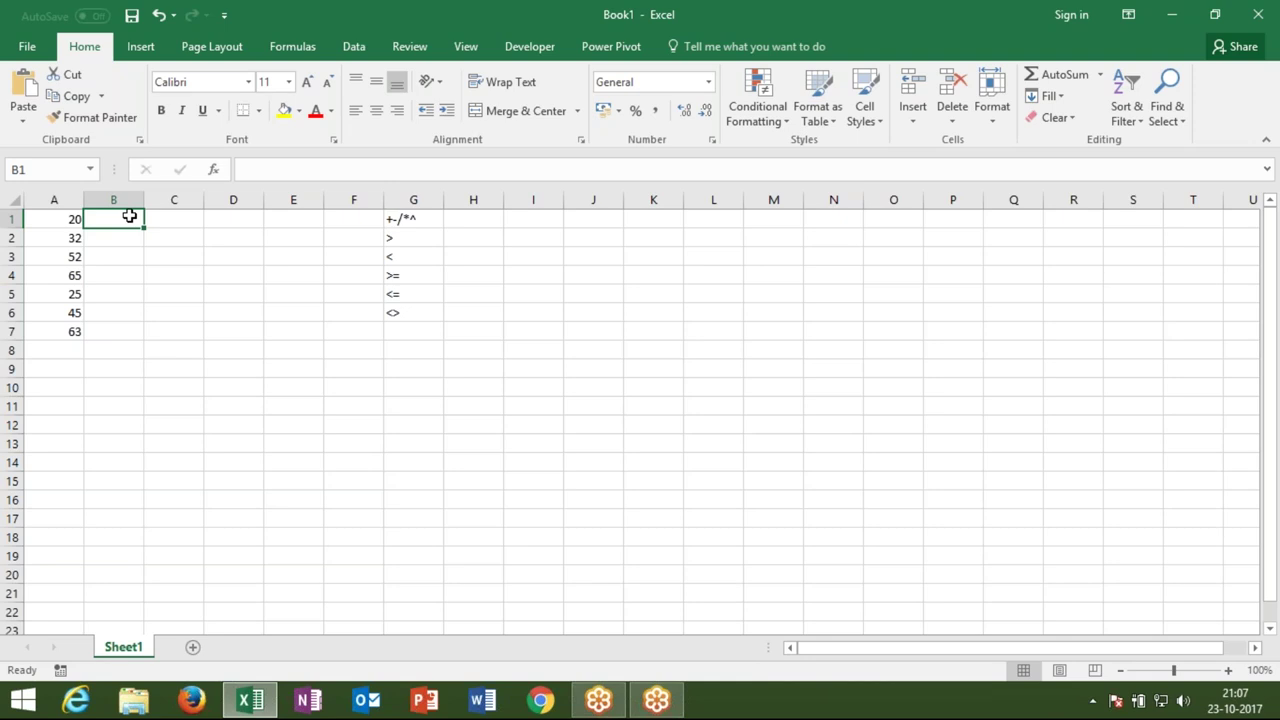
# Enter =A1>50 in B1, which returns FALSE for the 20 in A1.
pyautogui.write('=')
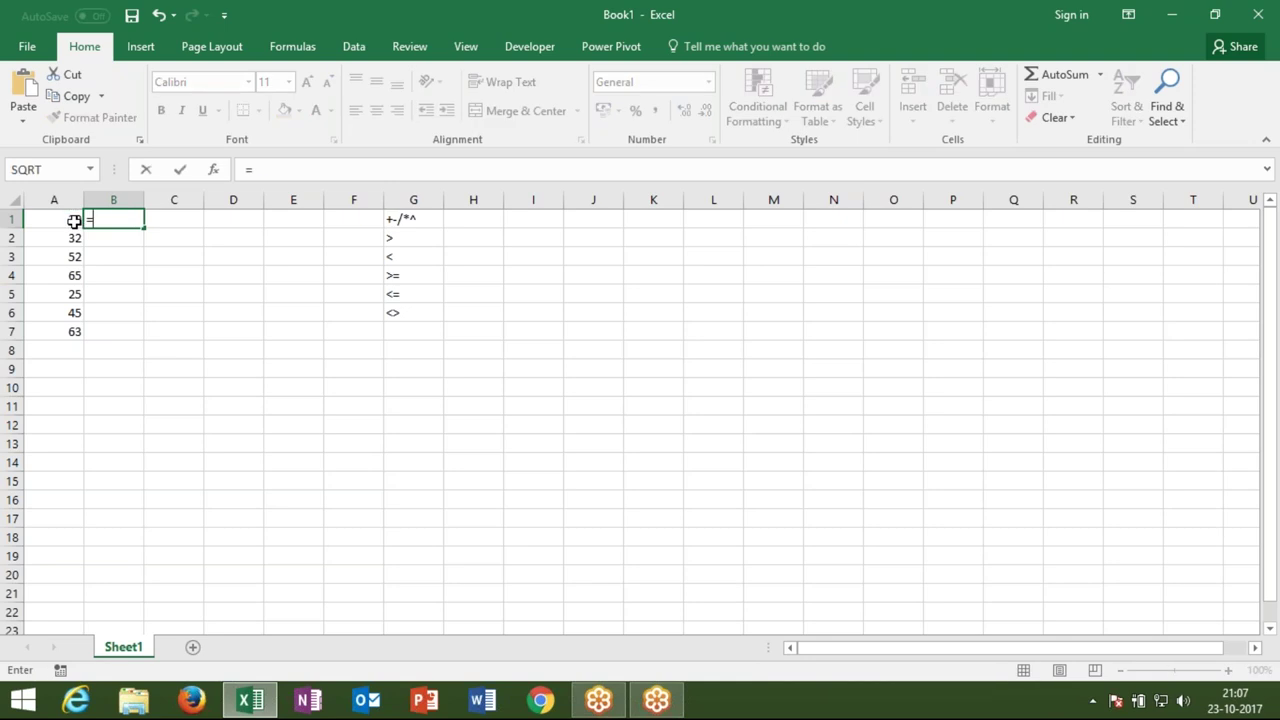
pyautogui.click(74, 220)
pyautogui.write('>')
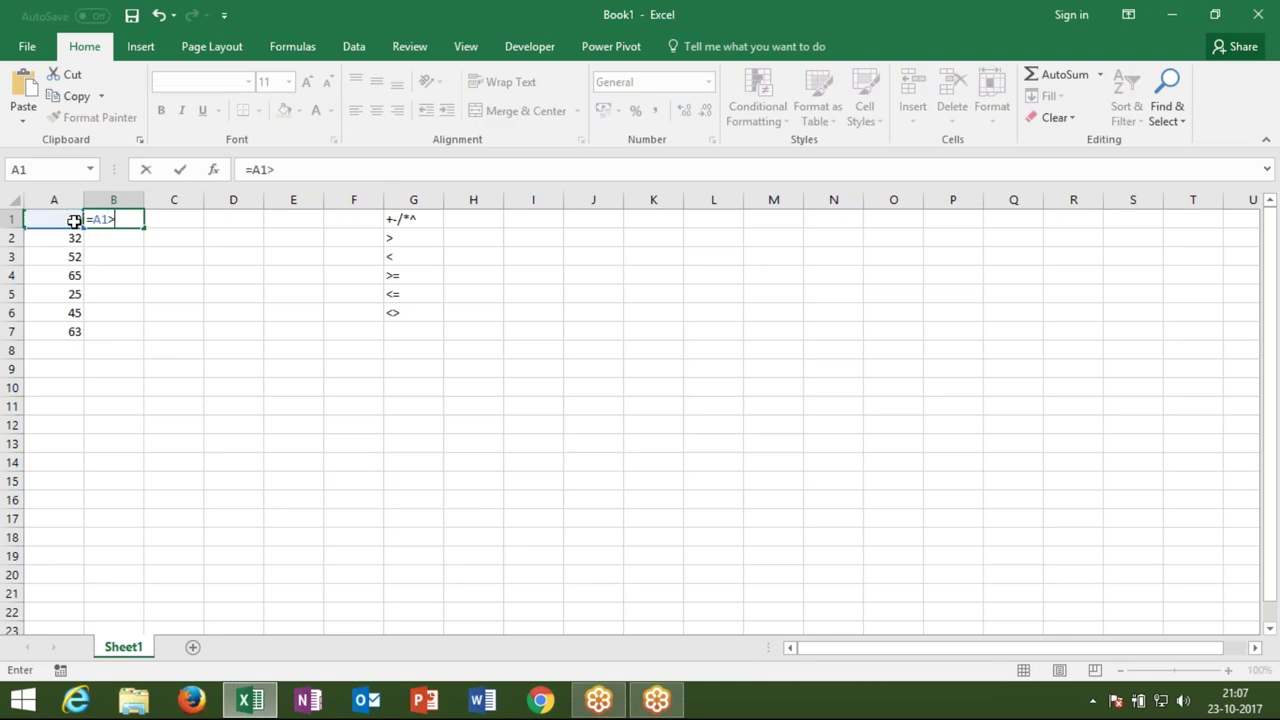
pyautogui.write('50')
pyautogui.press('Return')
pyautogui.press('Up')
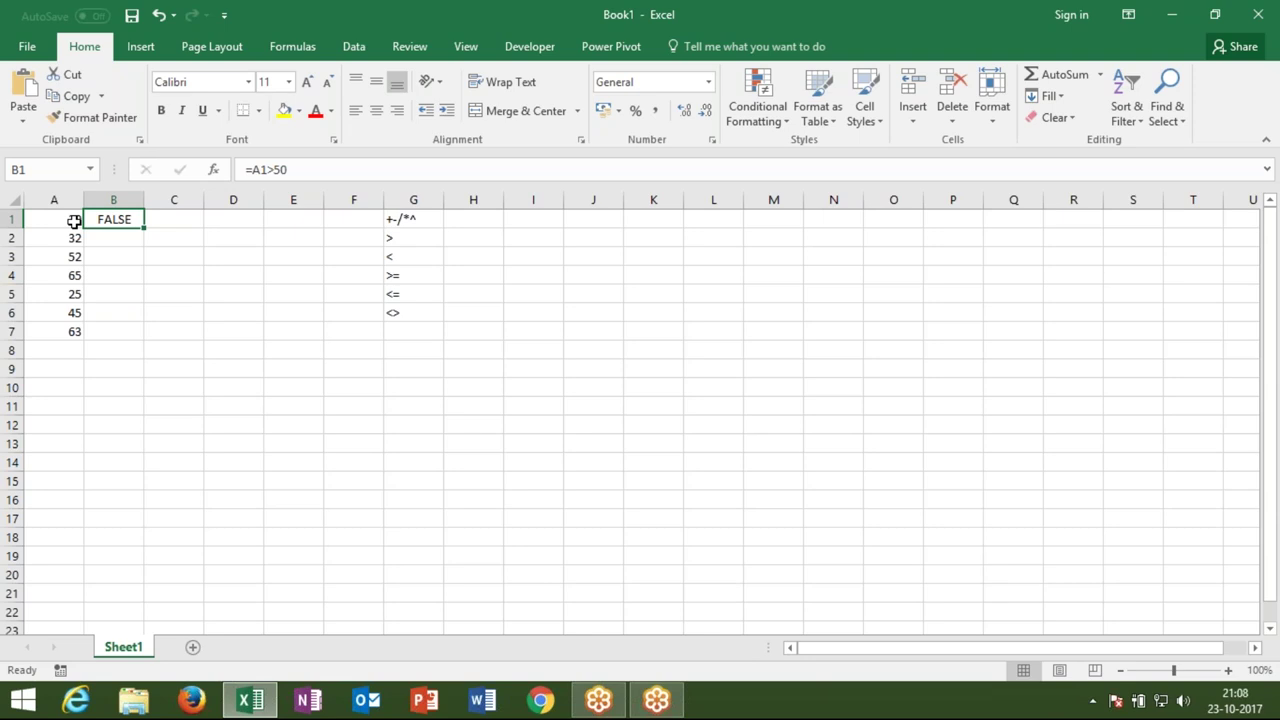
# Type =IF(B1,"OK","Pending") into C1 and reopen it for editing.
pyautogui.click(177, 219)
pyautogui.write('=if')
pyautogui.press('Tab')
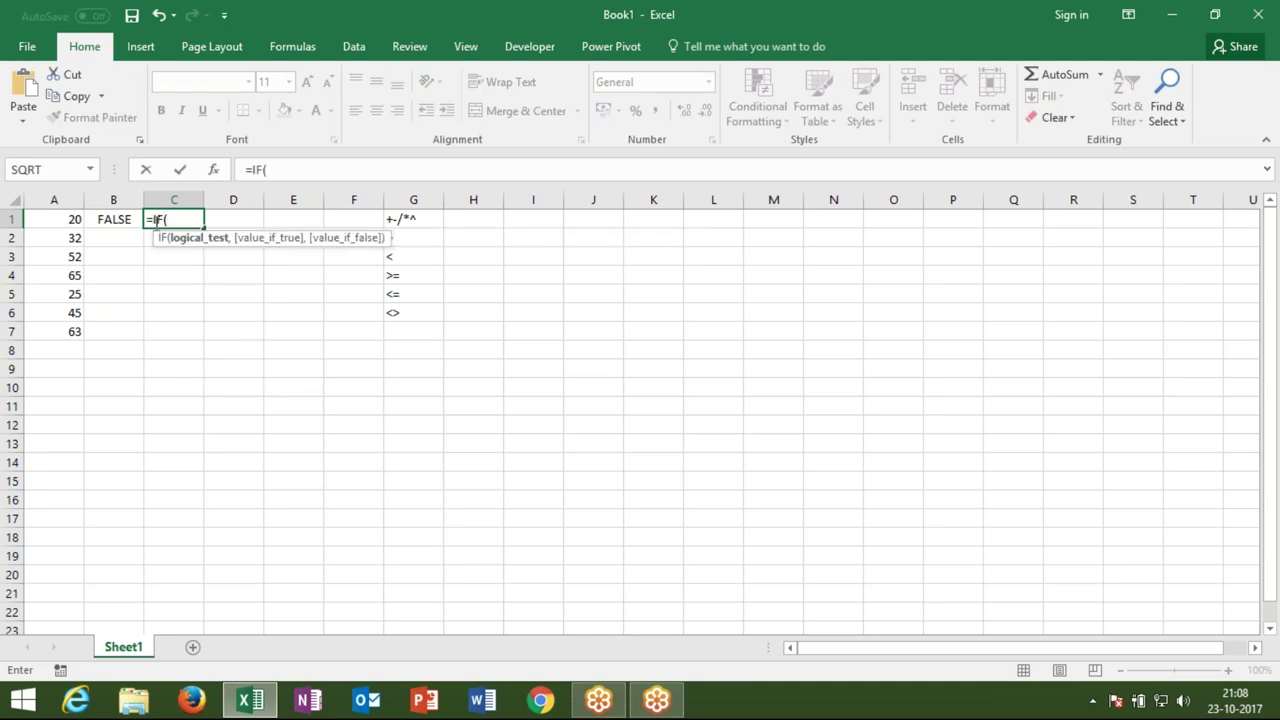
pyautogui.click(118, 219)
pyautogui.write(',')
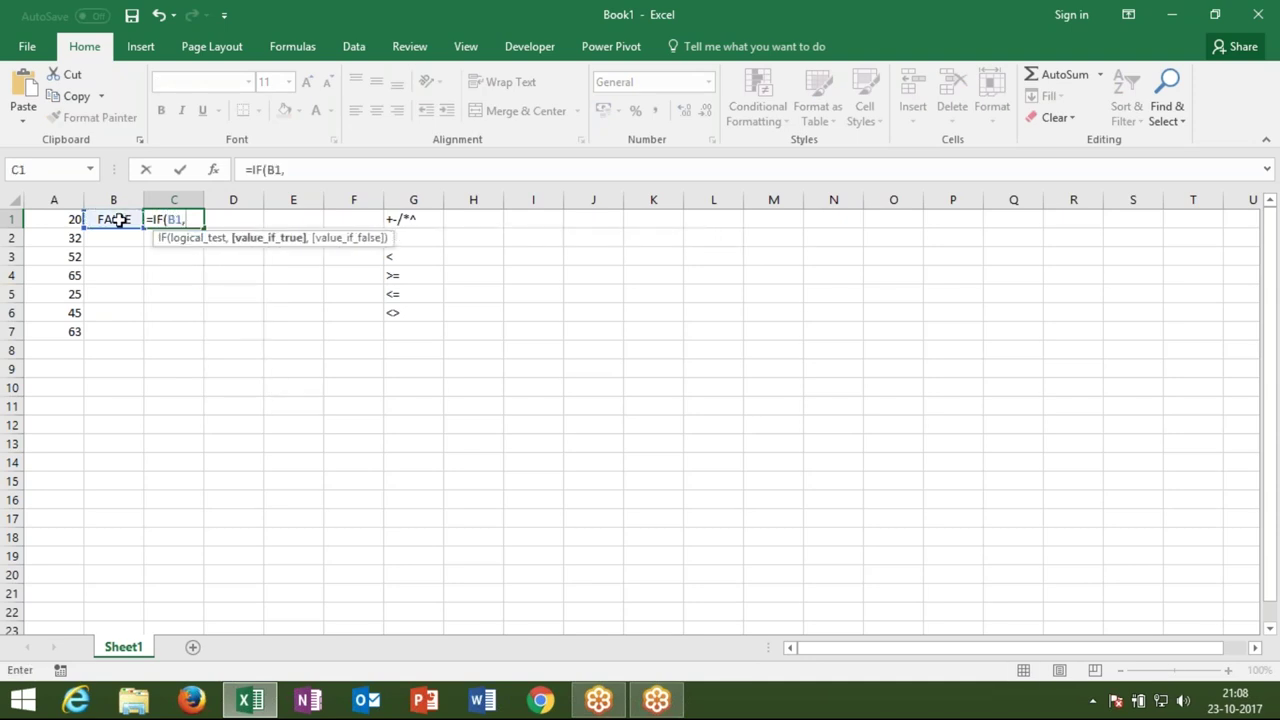
pyautogui.write('"OK')
pyautogui.write('","Pe')
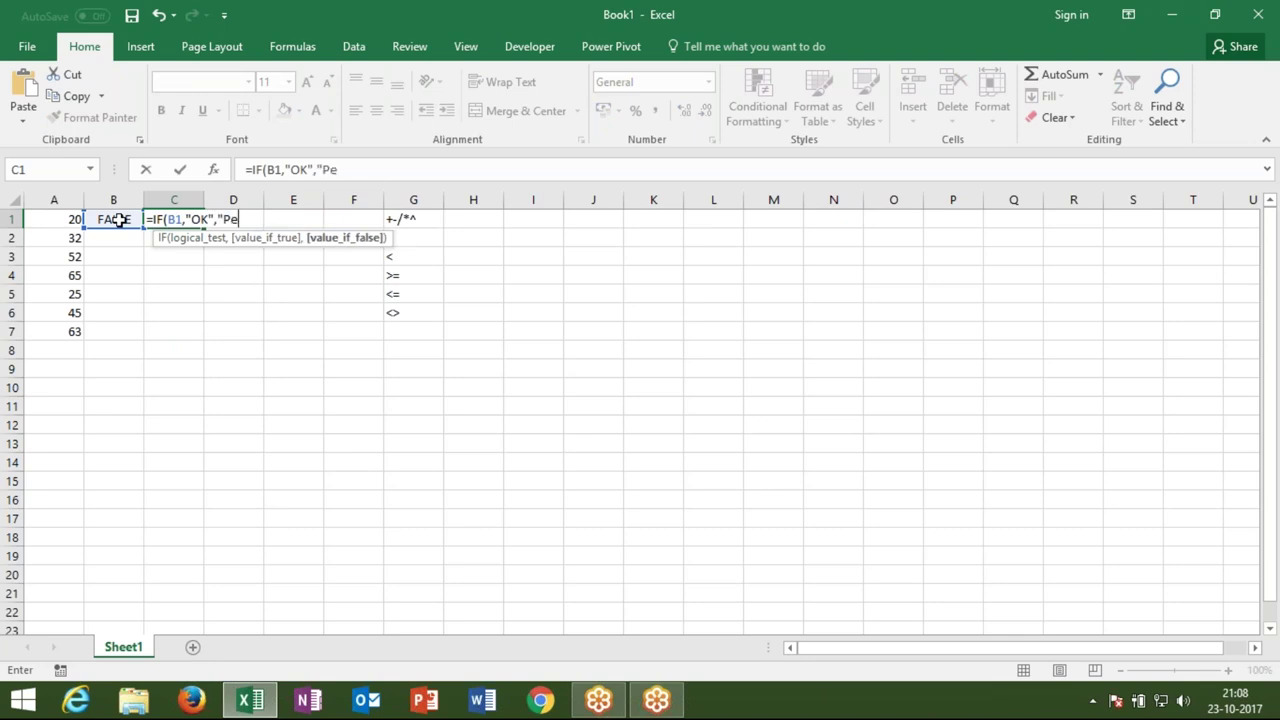
pyautogui.write('nding')
pyautogui.write('"')
pyautogui.write(')')
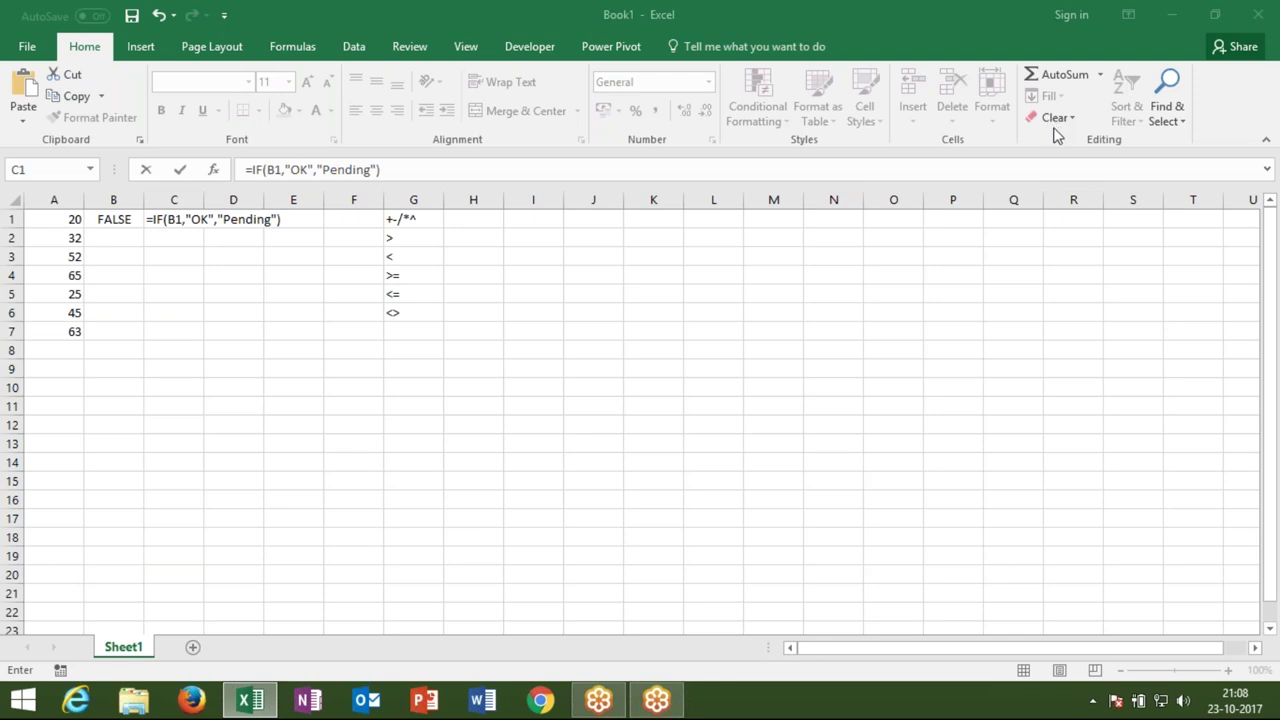
pyautogui.press('F2')
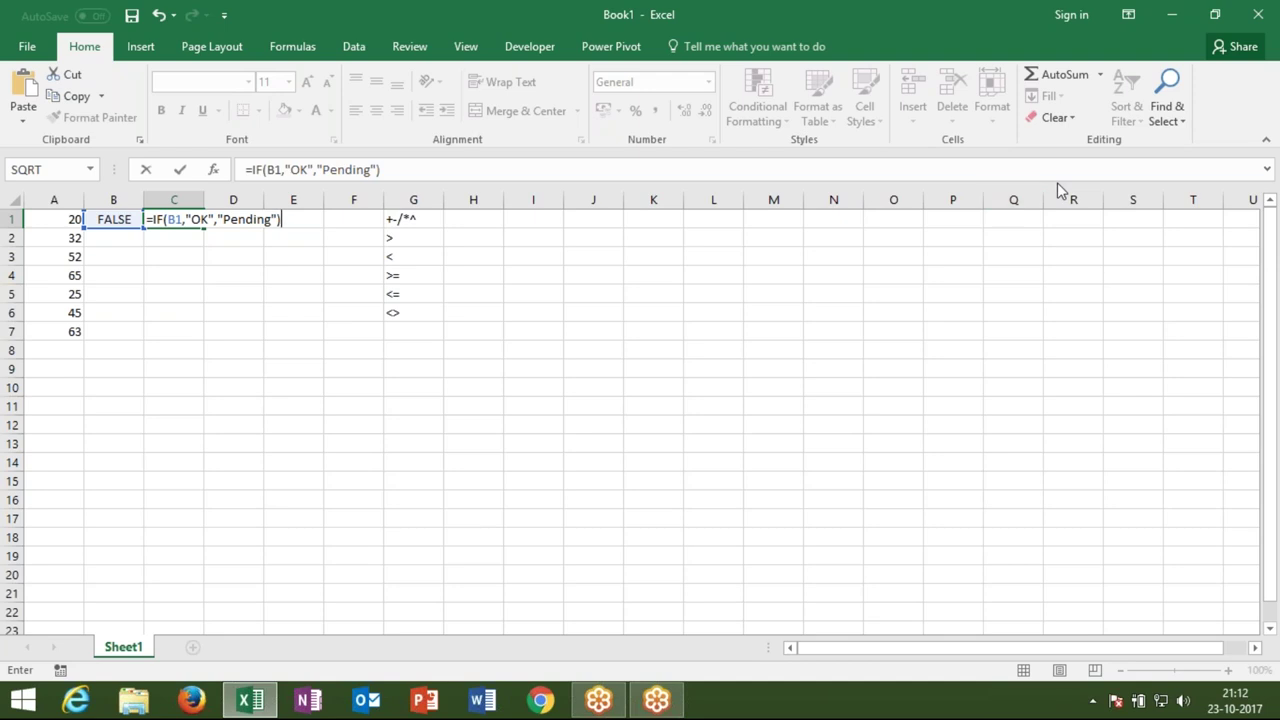
# Commit C1's =IF(B1,"OK","Pending") formula so it displays Pending.
pyautogui.hotkey('ctrl', 'Return')
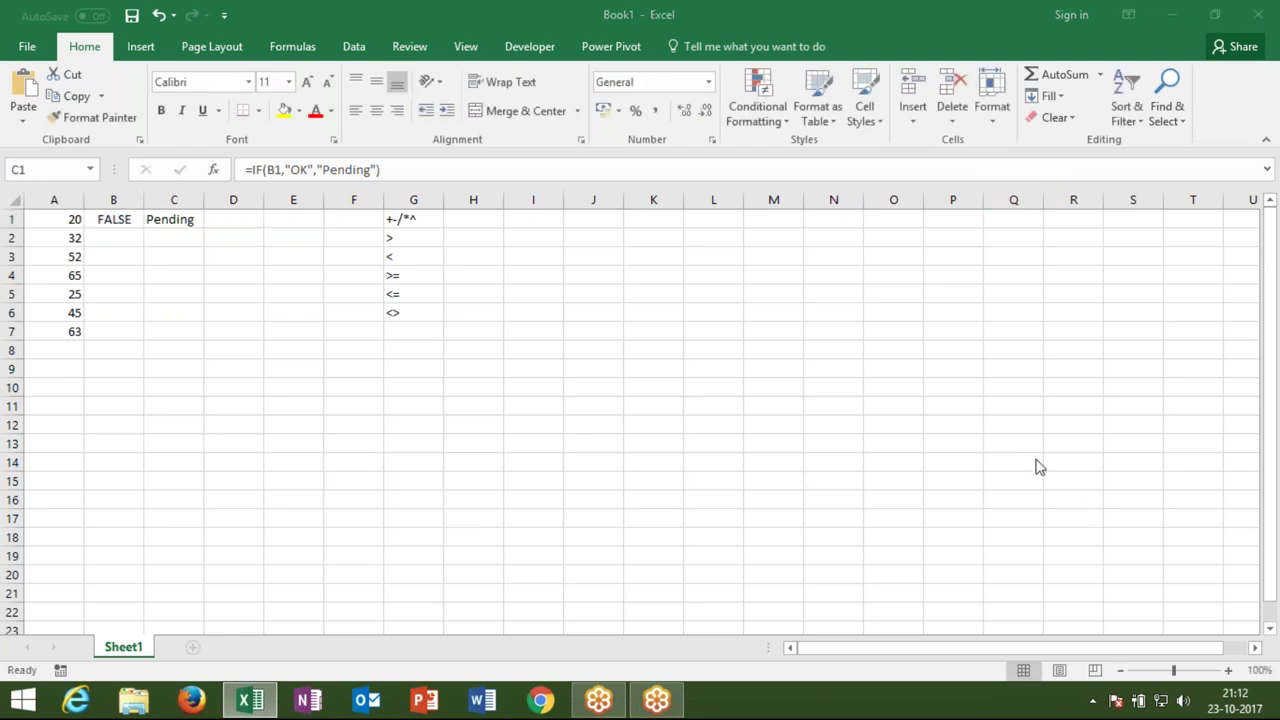
# Enter =IF(A1>=50,"OK","Pending") in D1 and highlight its A1>=50 condition.
pyautogui.press('Right')
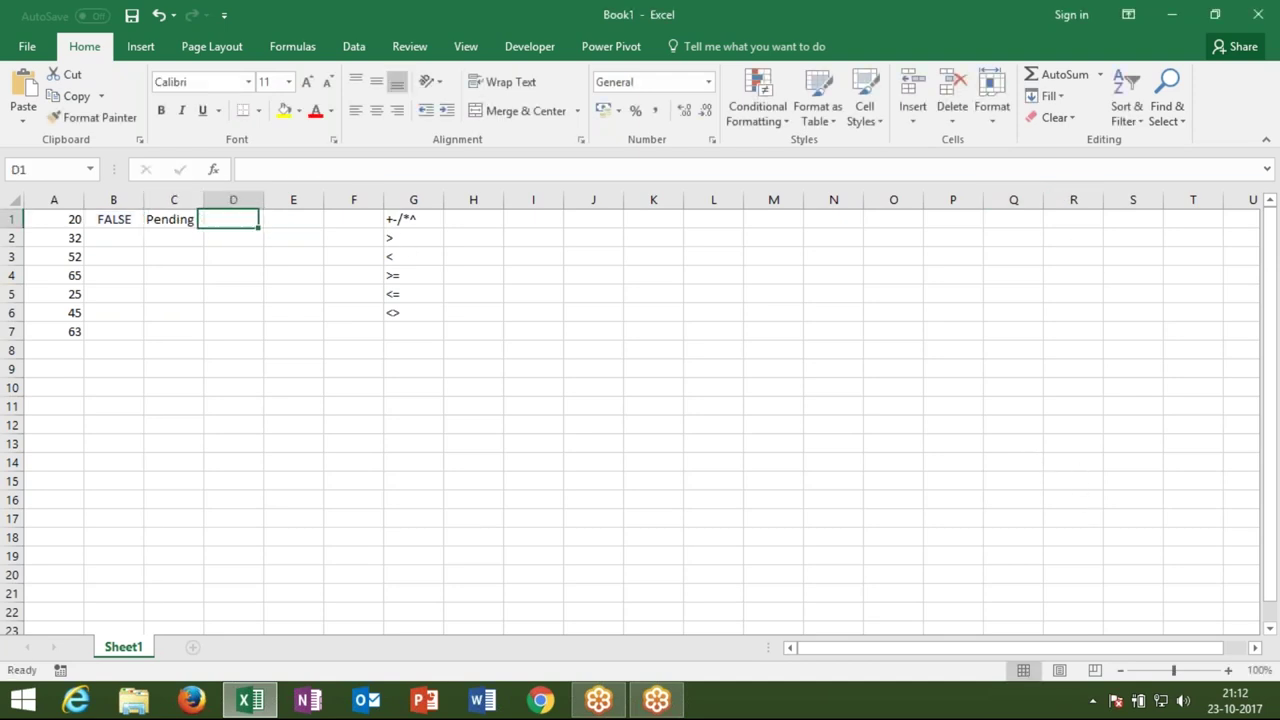
pyautogui.write('=if(')
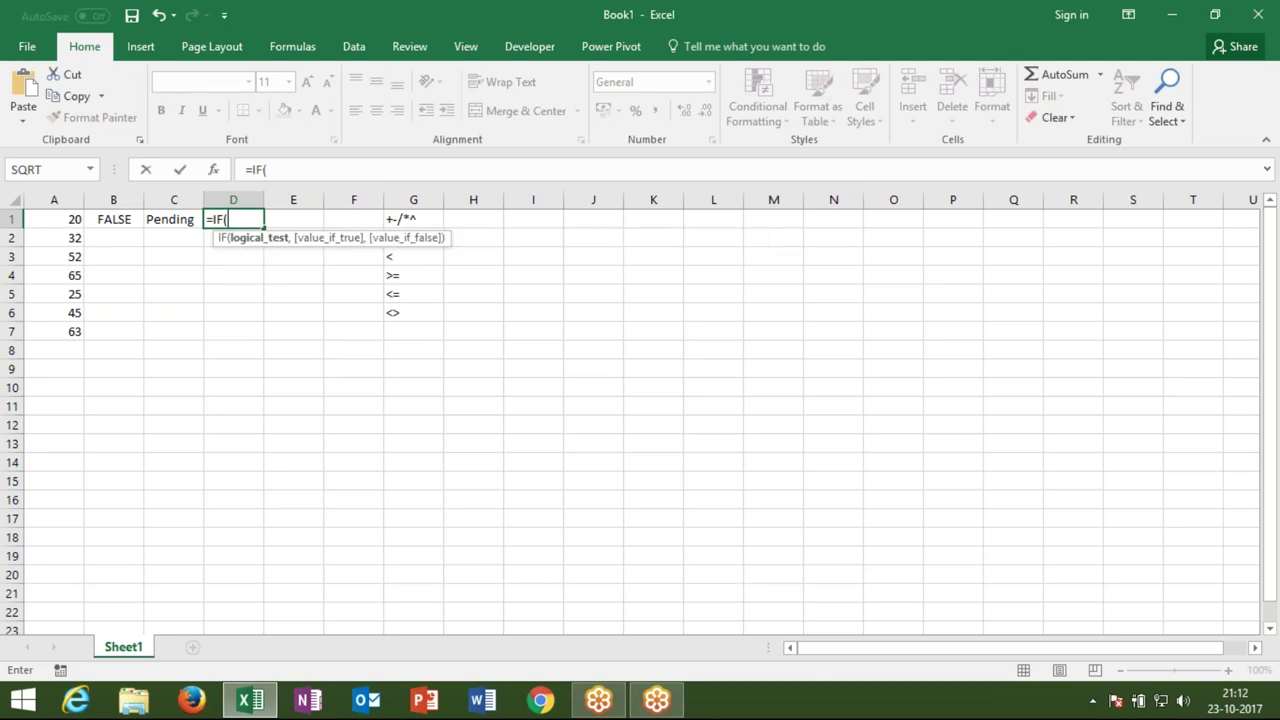
pyautogui.click(58, 220)
pyautogui.write('>=50,')
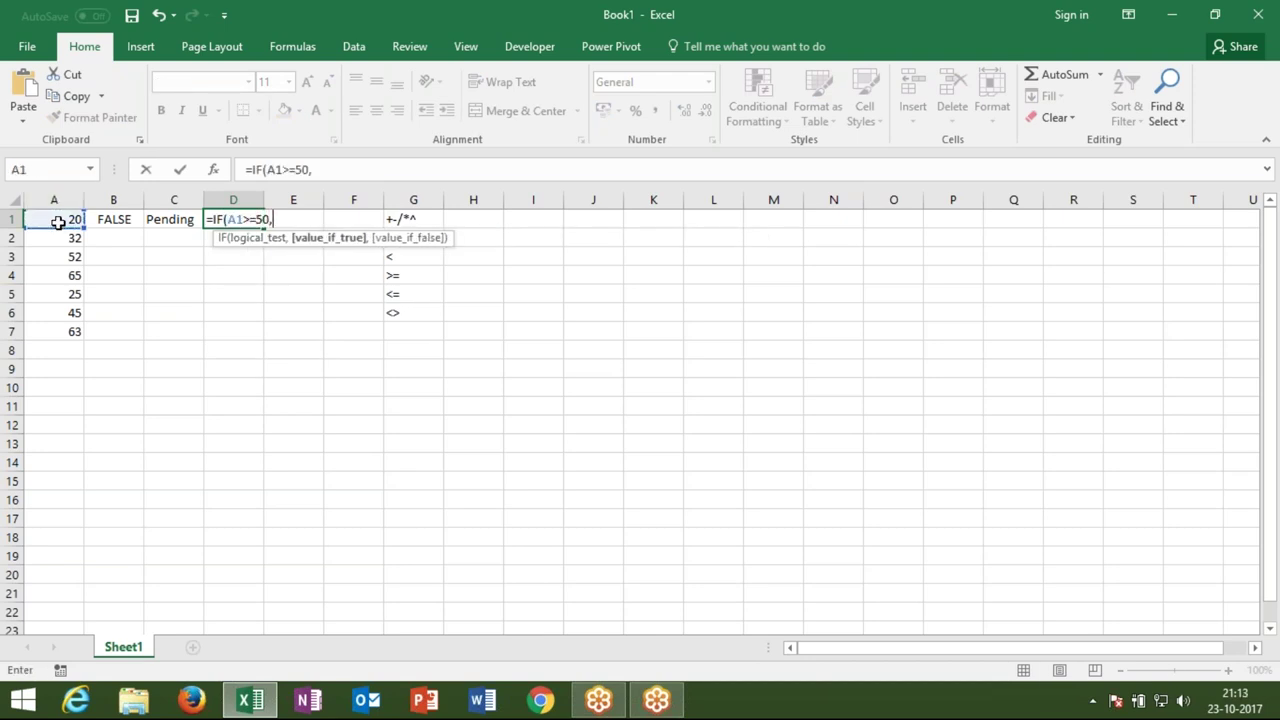
pyautogui.write('"OK')
pyautogui.write('","Pending')
pyautogui.press('BackSpace')
pyautogui.write('g"')
pyautogui.hotkey('ctrl', 'Return')
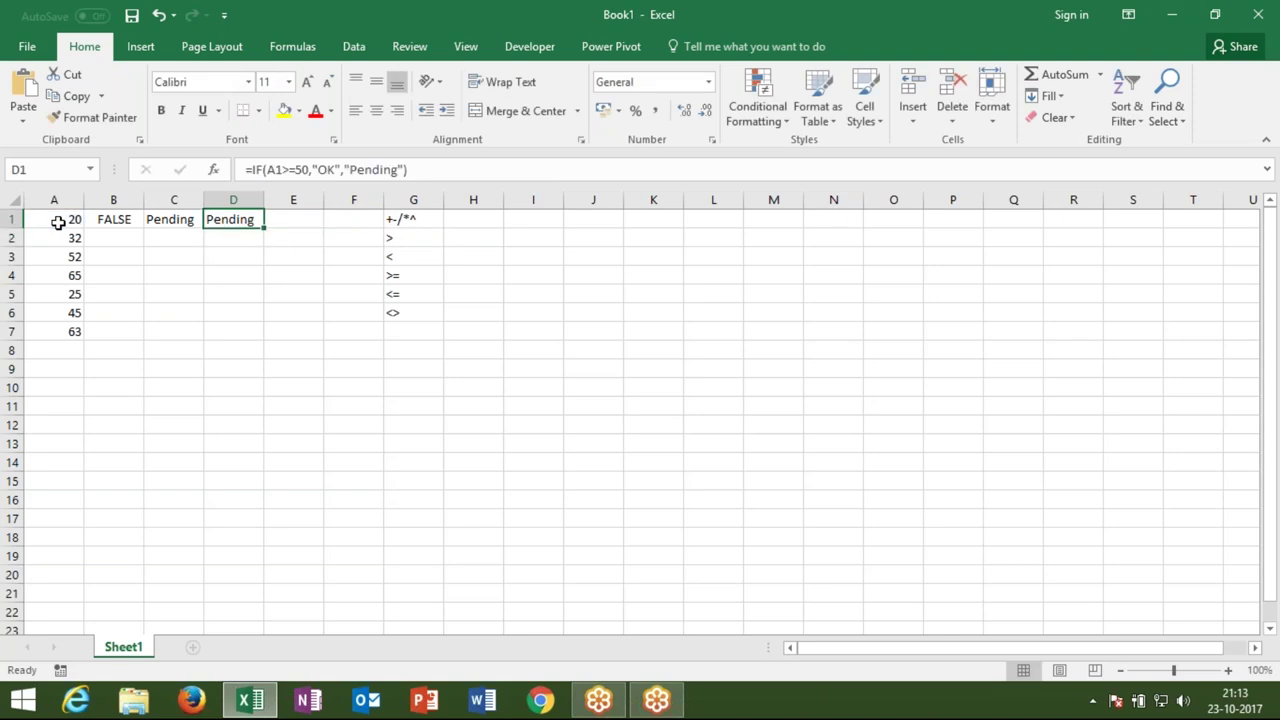
pyautogui.moveTo(267, 170); pyautogui.dragTo(309, 176)
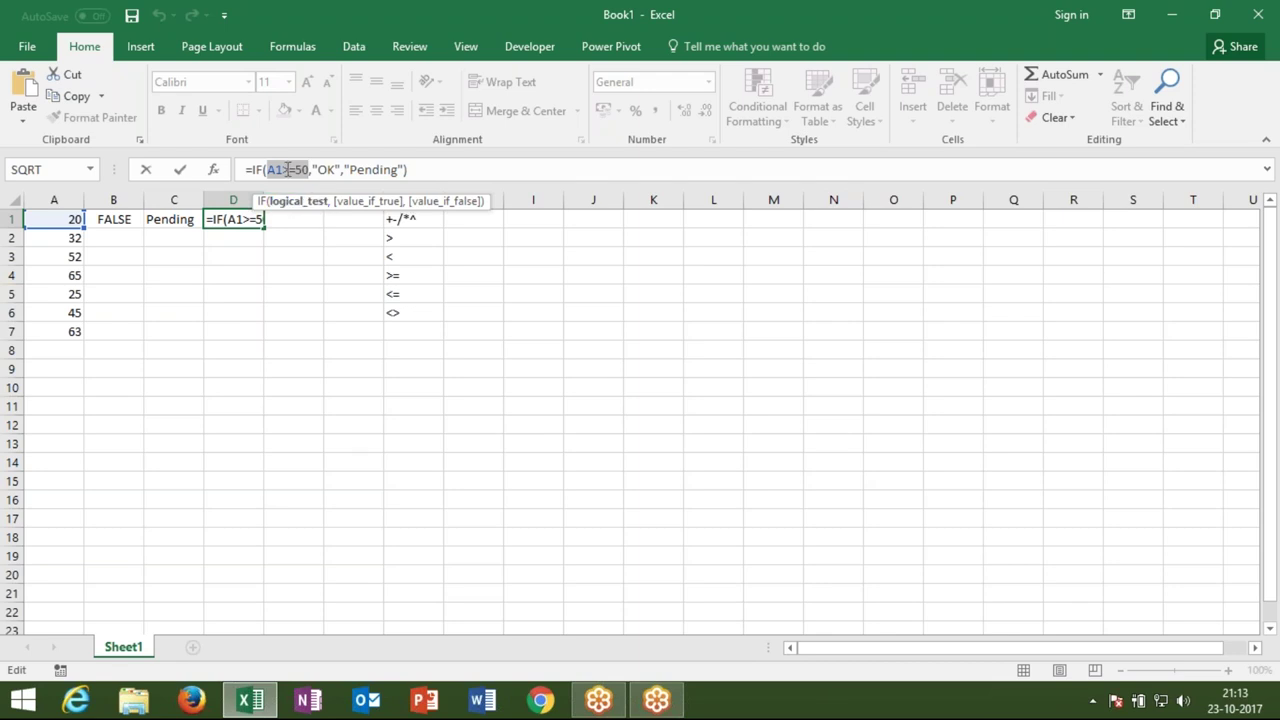
# Compare the B1, C1 and D1 formulas and column G operators, then add Sheet2.
pyautogui.moveTo(286, 172)
pyautogui.mouseDown()
pyautogui.moveTo(306, 172)
pyautogui.moveTo(290, 173)
pyautogui.mouseUp()
pyautogui.hotkey('ctrl', 'Return')
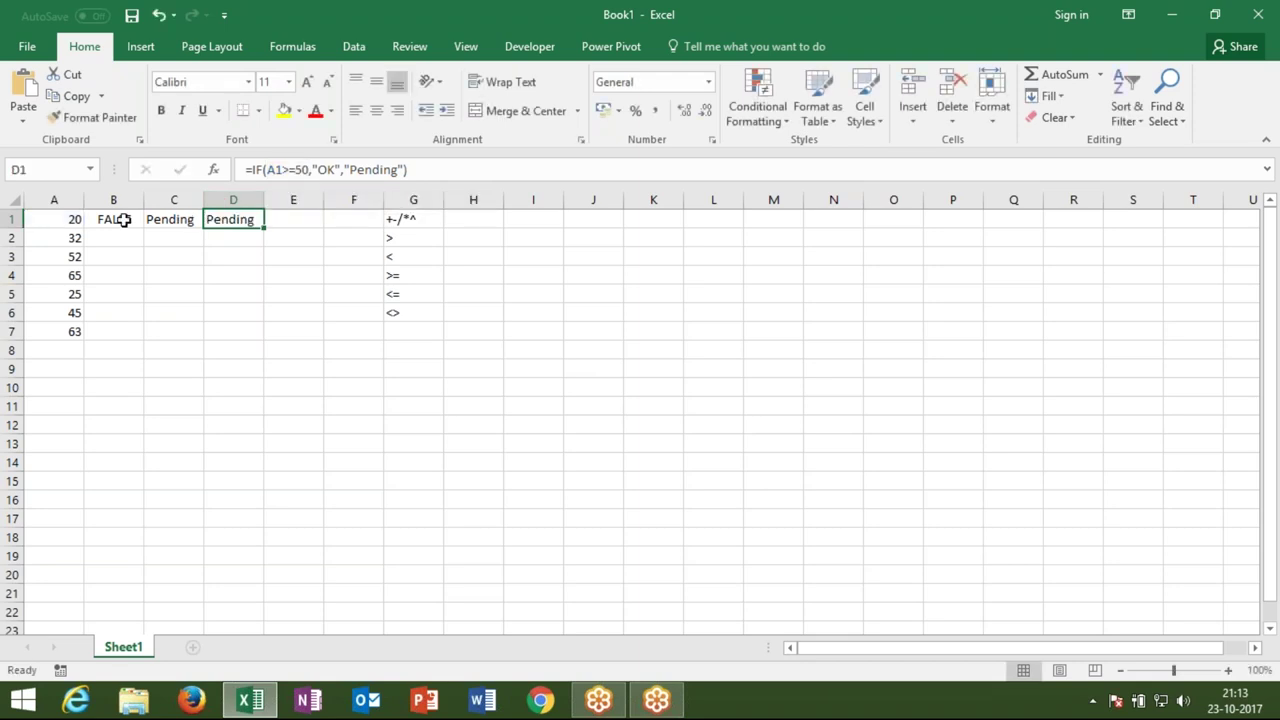
pyautogui.click(122, 220)
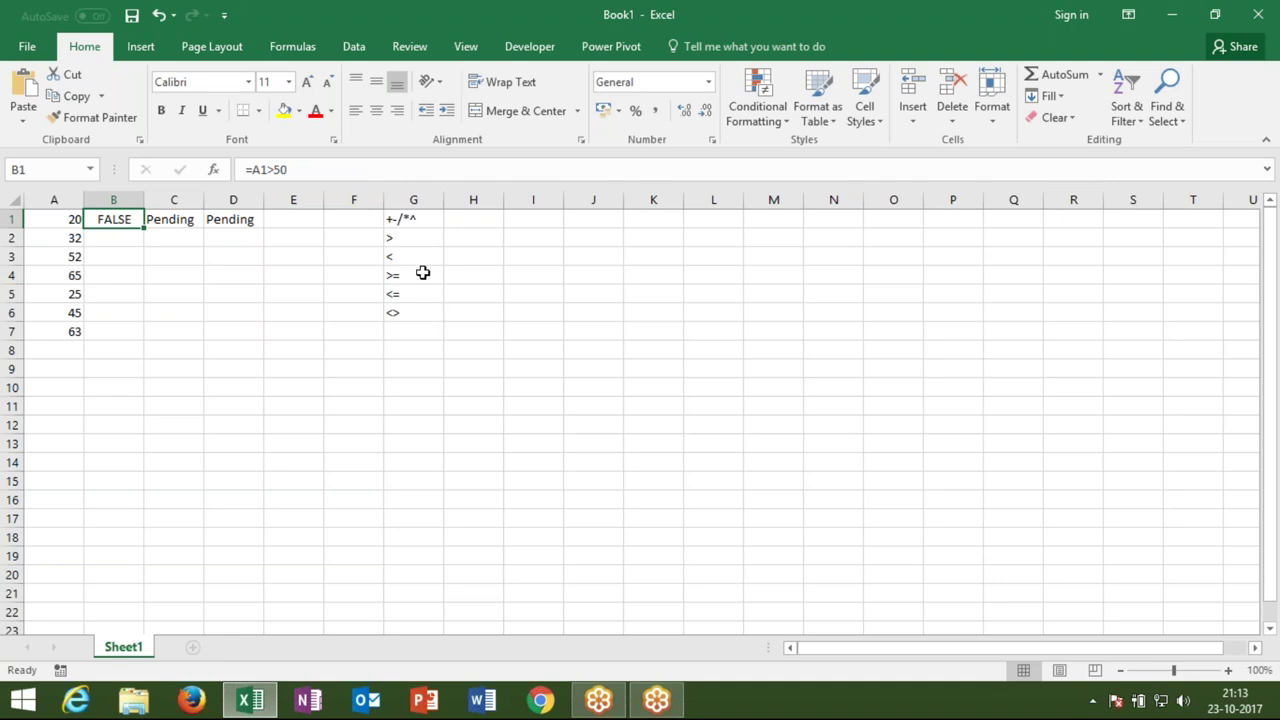
pyautogui.moveTo(423, 235); pyautogui.dragTo(425, 294)
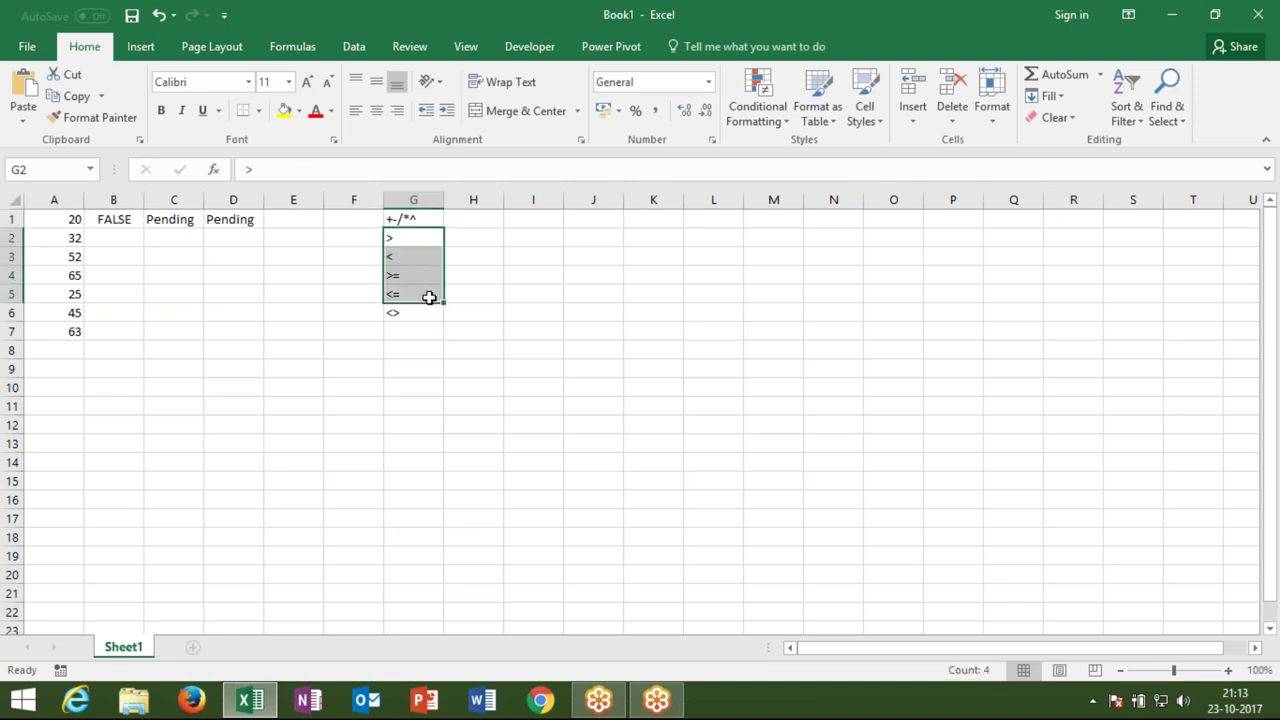
pyautogui.click(194, 219)
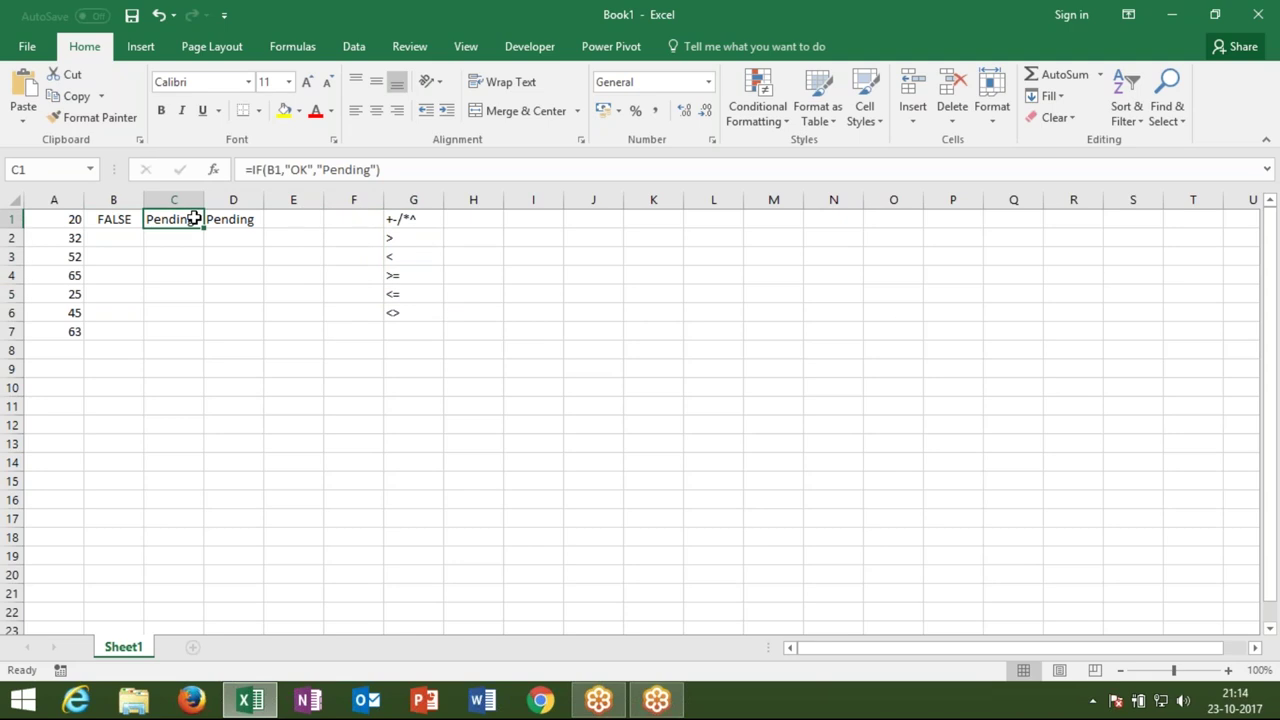
pyautogui.click(222, 219)
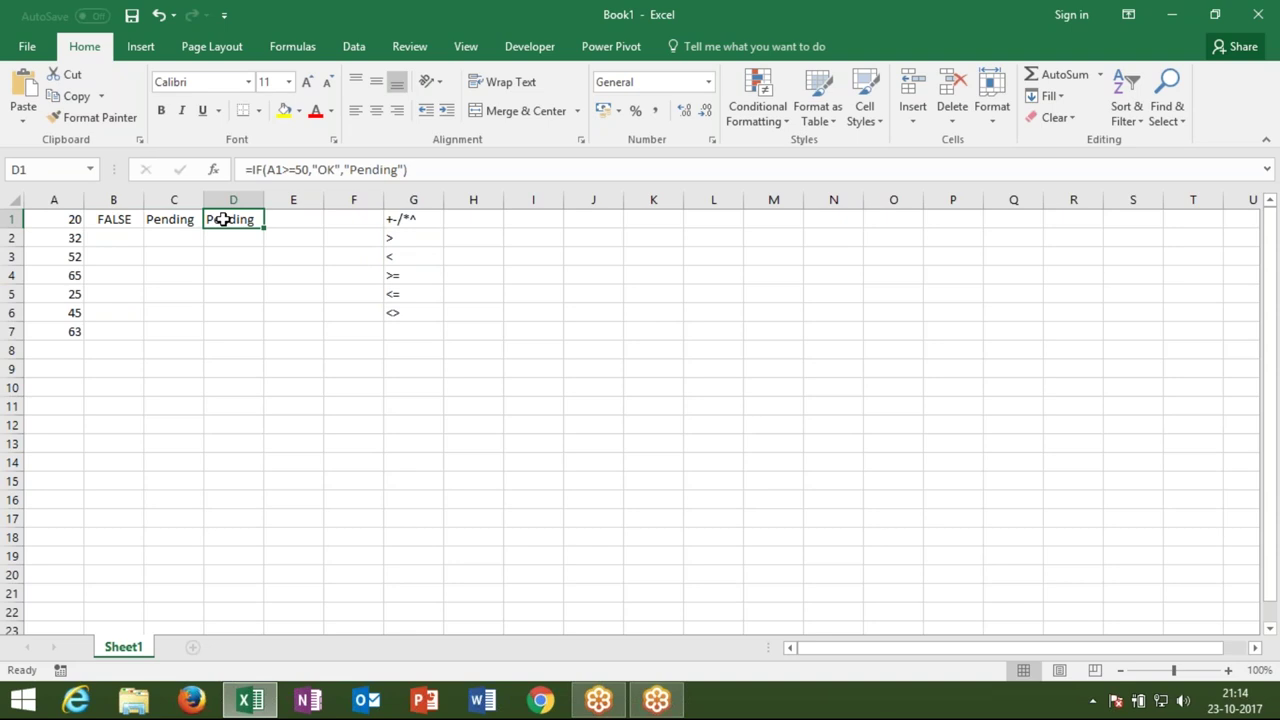
pyautogui.click(184, 235)
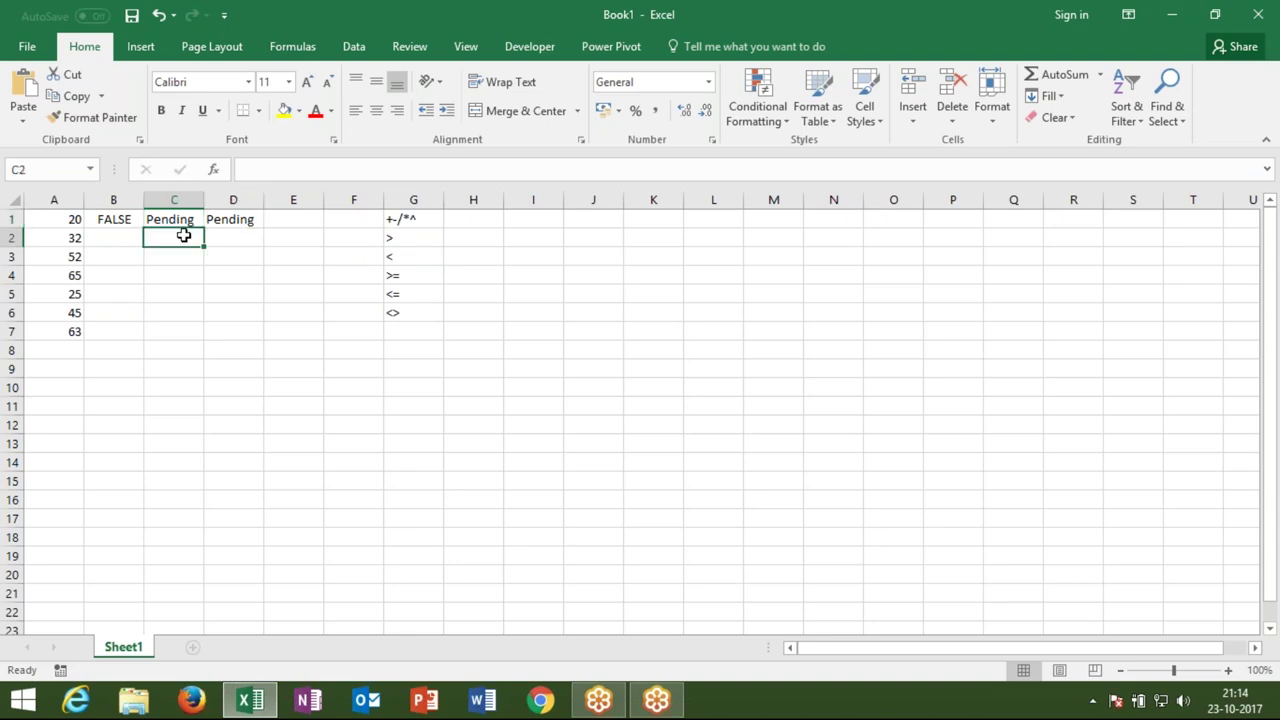
pyautogui.click(171, 217)
pyautogui.click(224, 222)
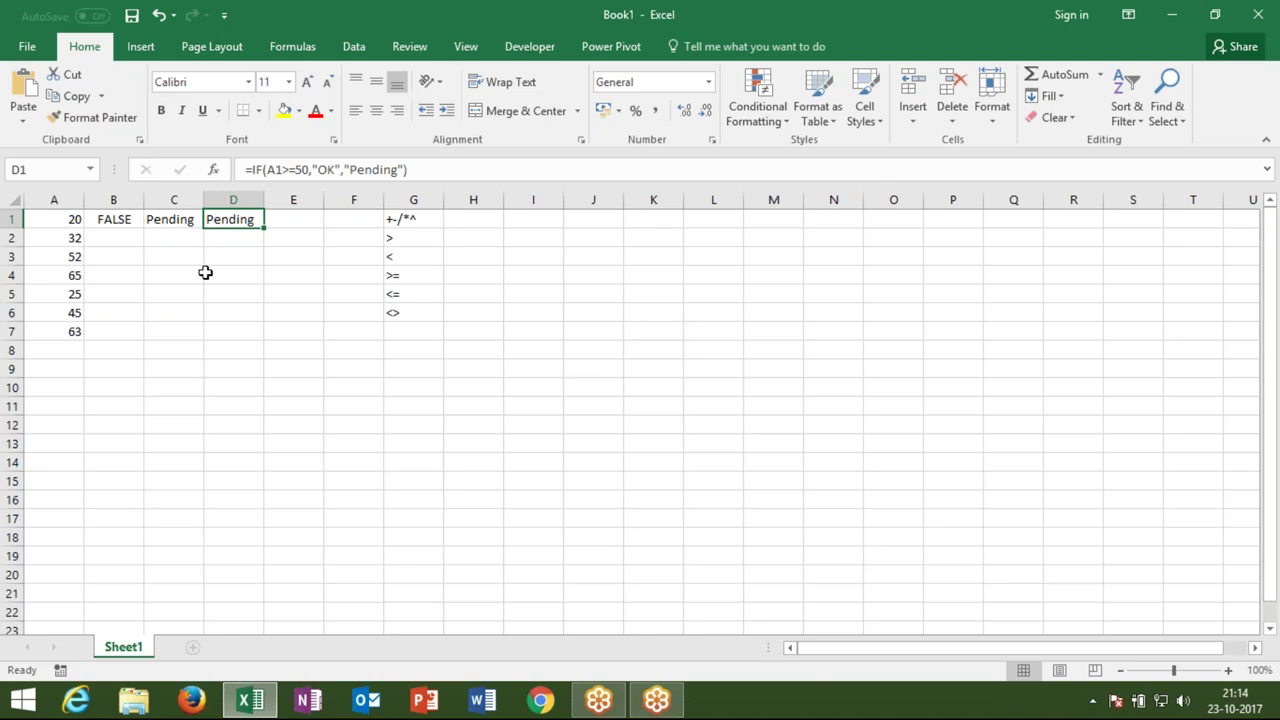
pyautogui.click(167, 270)
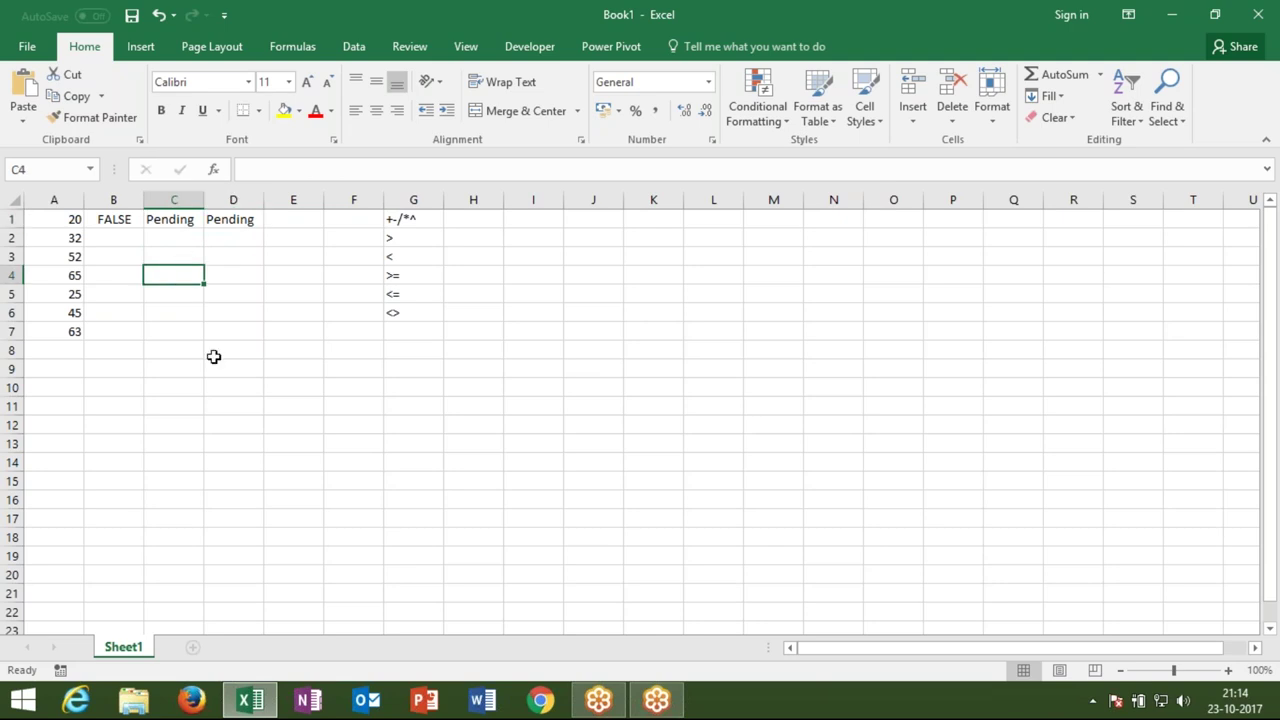
pyautogui.click(194, 647)
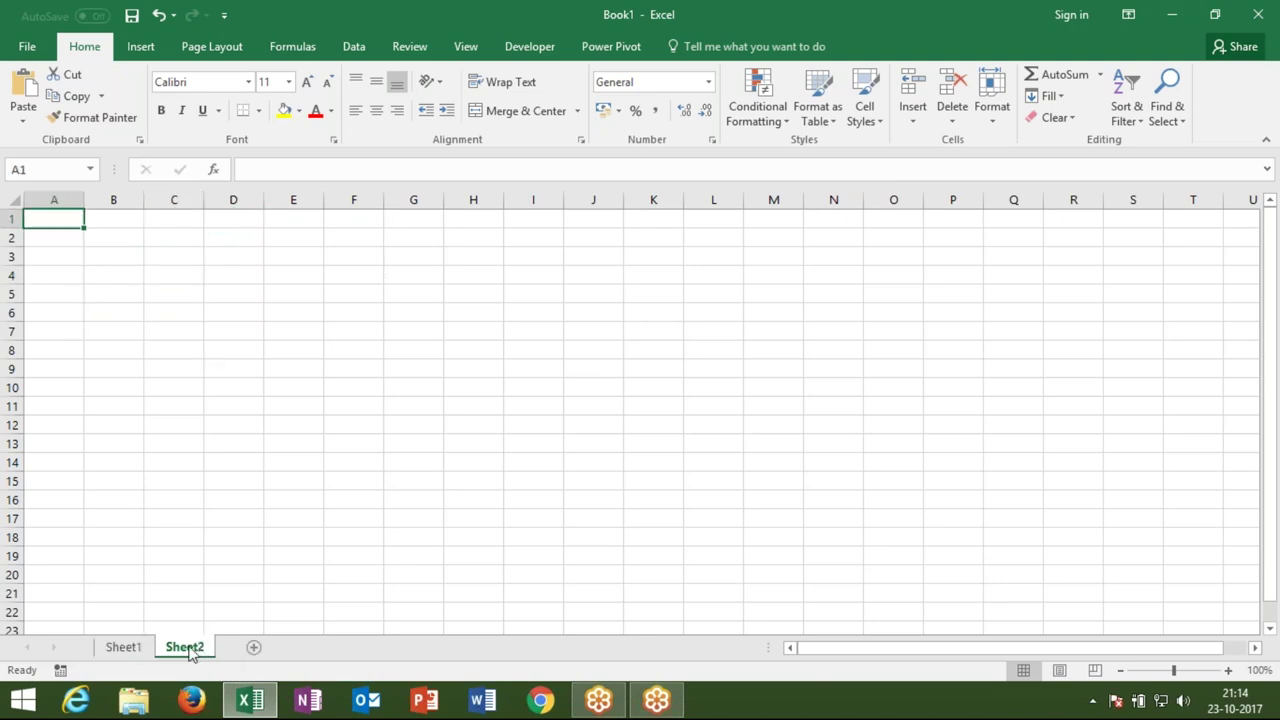
# On Sheet2, enter the headers UID in A1 and Name in B1.
pyautogui.click(140, 649)
pyautogui.click(178, 648)
pyautogui.write('UID')
pyautogui.press('Tab')
pyautogui.write('Name')
pyautogui.click(103, 367)
# Fill in two sample names in B2:B3 with UIDs 1 and 2 beside them.
pyautogui.click(115, 238)
pyautogui.write('Puja')
pyautogui.press('Return')
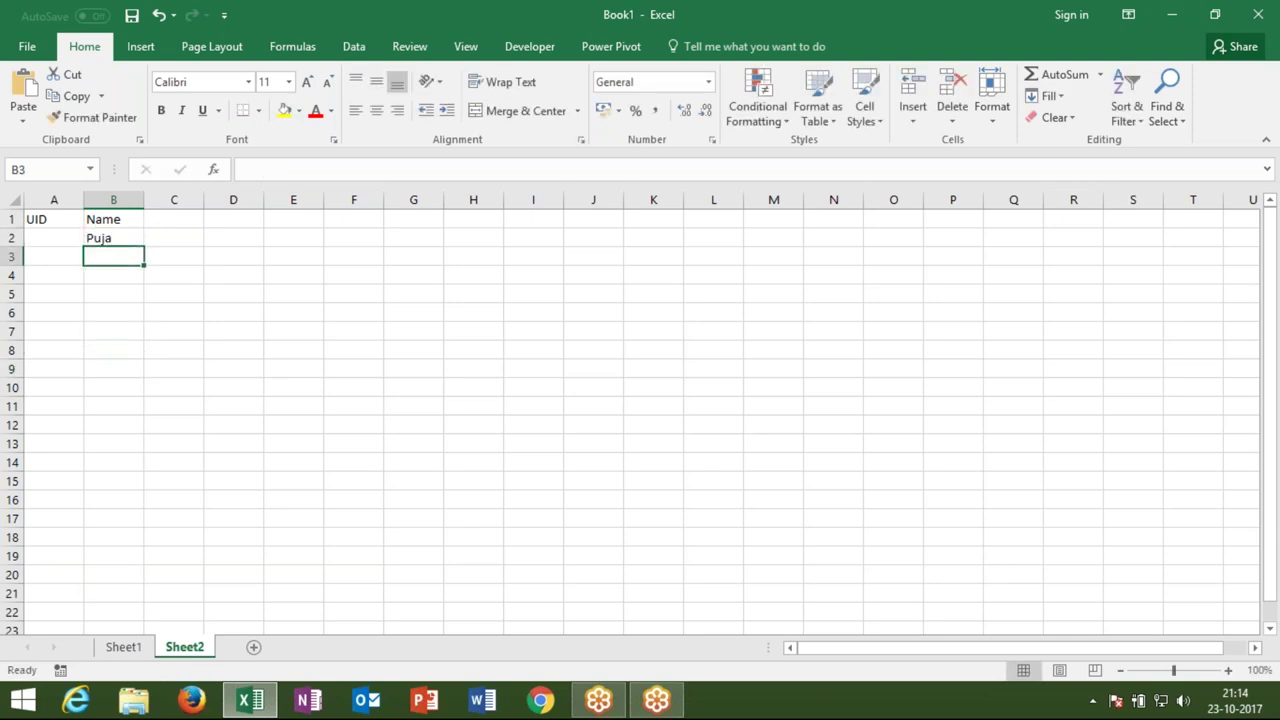
pyautogui.click(58, 241)
pyautogui.write('1')
pyautogui.press('Return')
pyautogui.click(100, 254)
pyautogui.write('Neeraj')
pyautogui.press('Return')
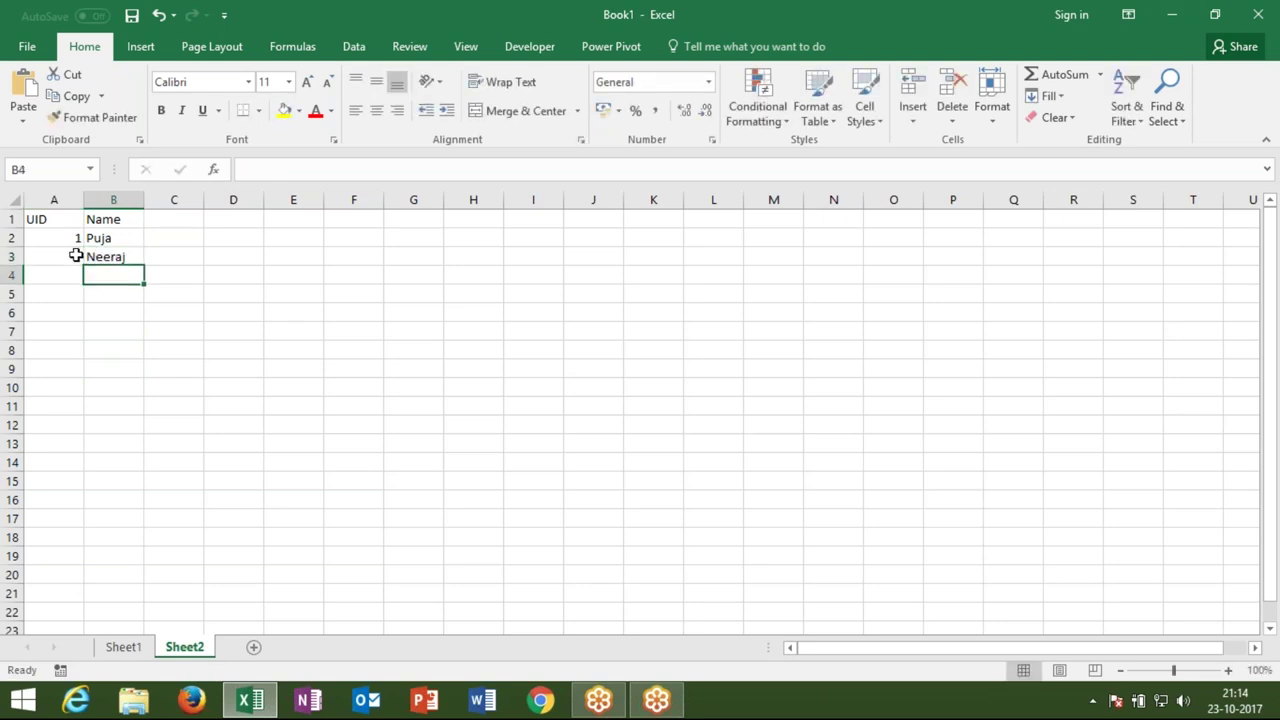
pyautogui.click(76, 256)
pyautogui.write('2')
pyautogui.press('BackSpace')
pyautogui.write('2')
pyautogui.press('Return')
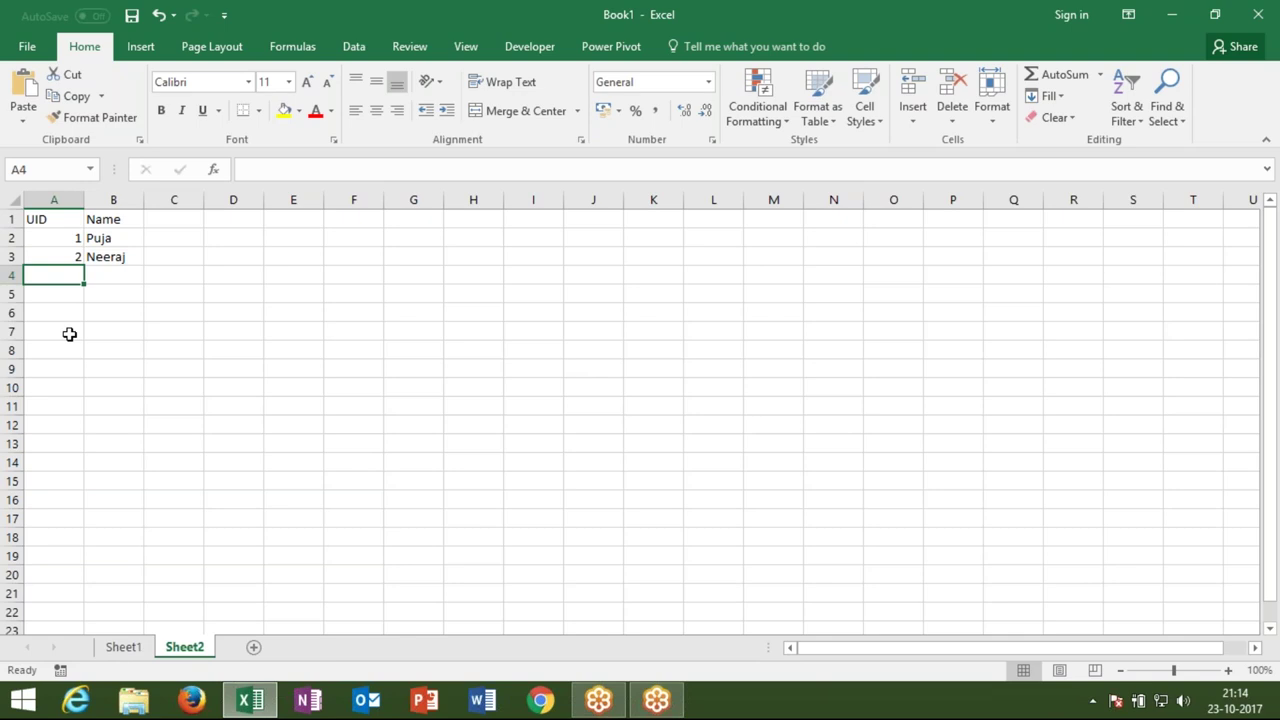
pyautogui.click(104, 254)
pyautogui.keyDown('shift'); pyautogui.click(108, 242); pyautogui.keyUp('shift')
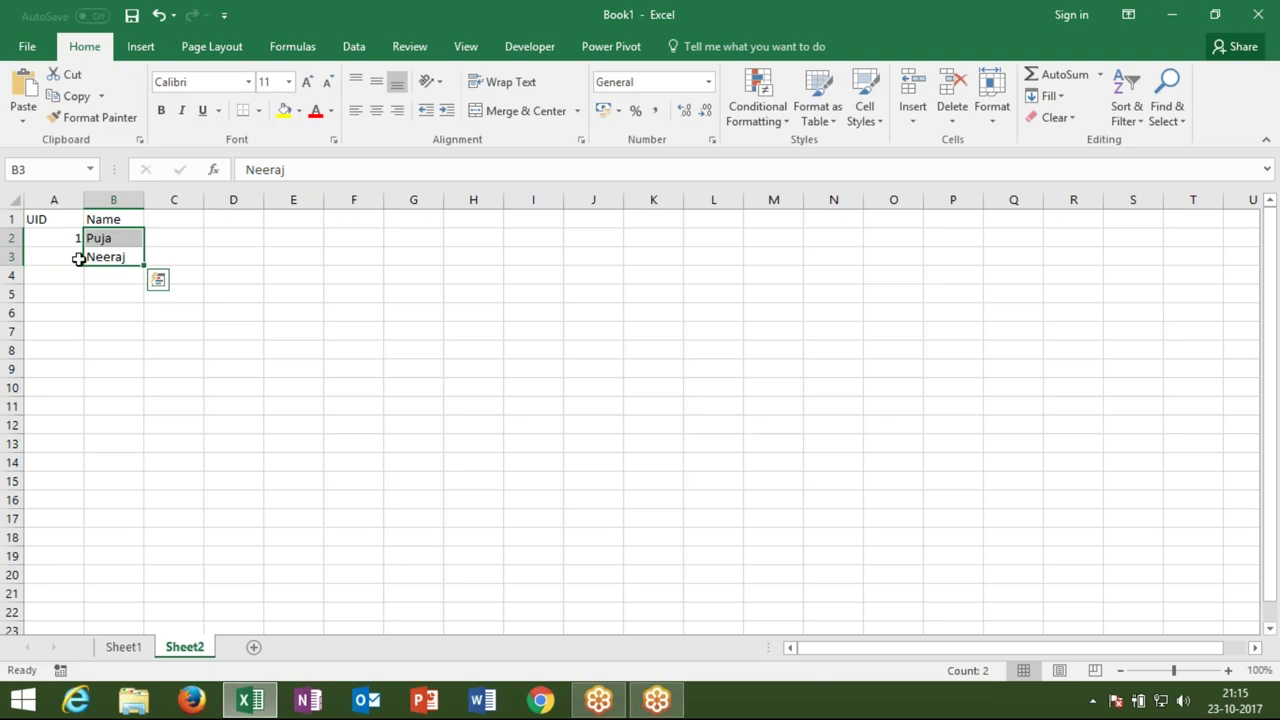
# Replace A3's fixed UID 2 with the formula =A2+1.
pyautogui.click(78, 258)
pyautogui.press('Delete')
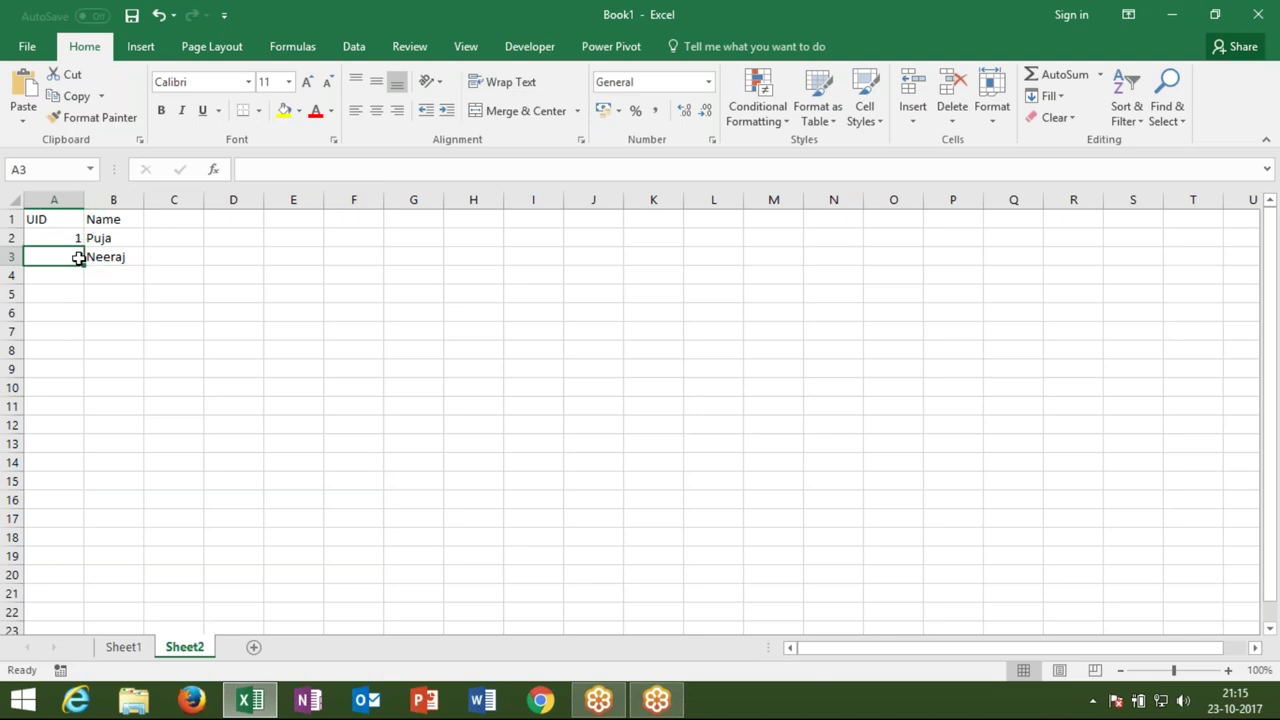
pyautogui.write('=')
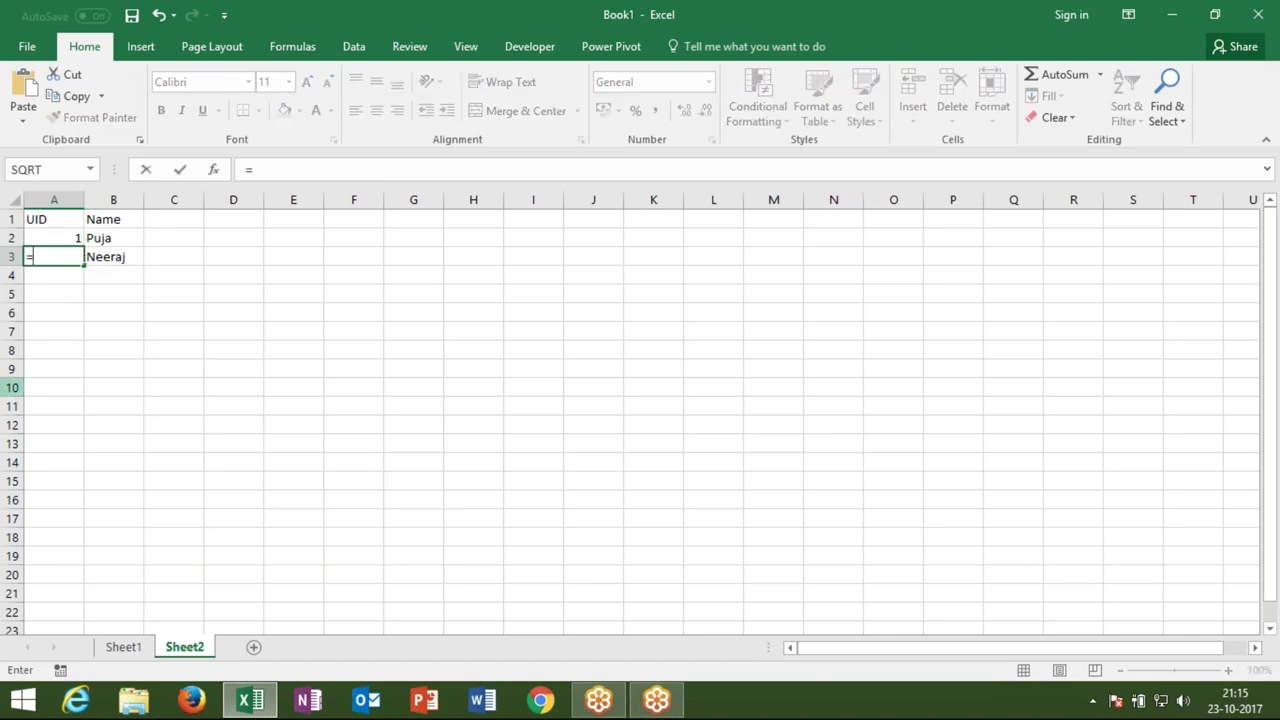
pyautogui.write('if')
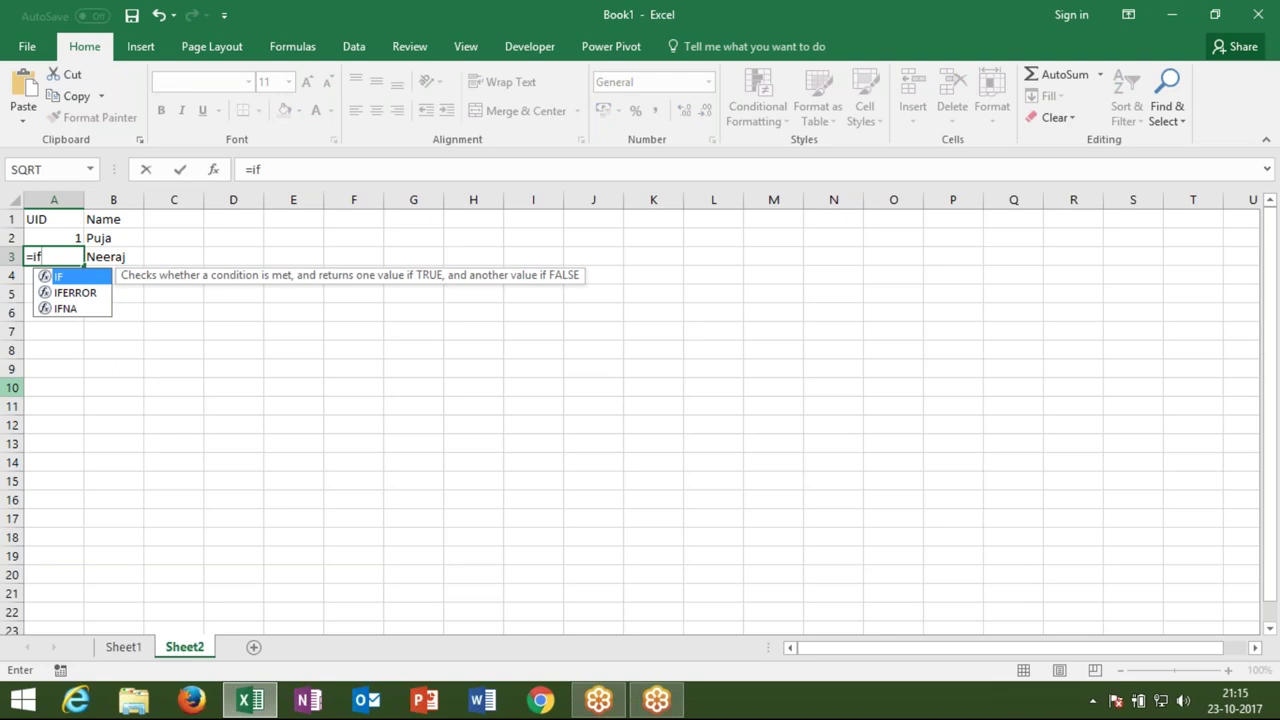
pyautogui.press('Escape')
pyautogui.write('=')
pyautogui.press('Up')
pyautogui.write('+1')
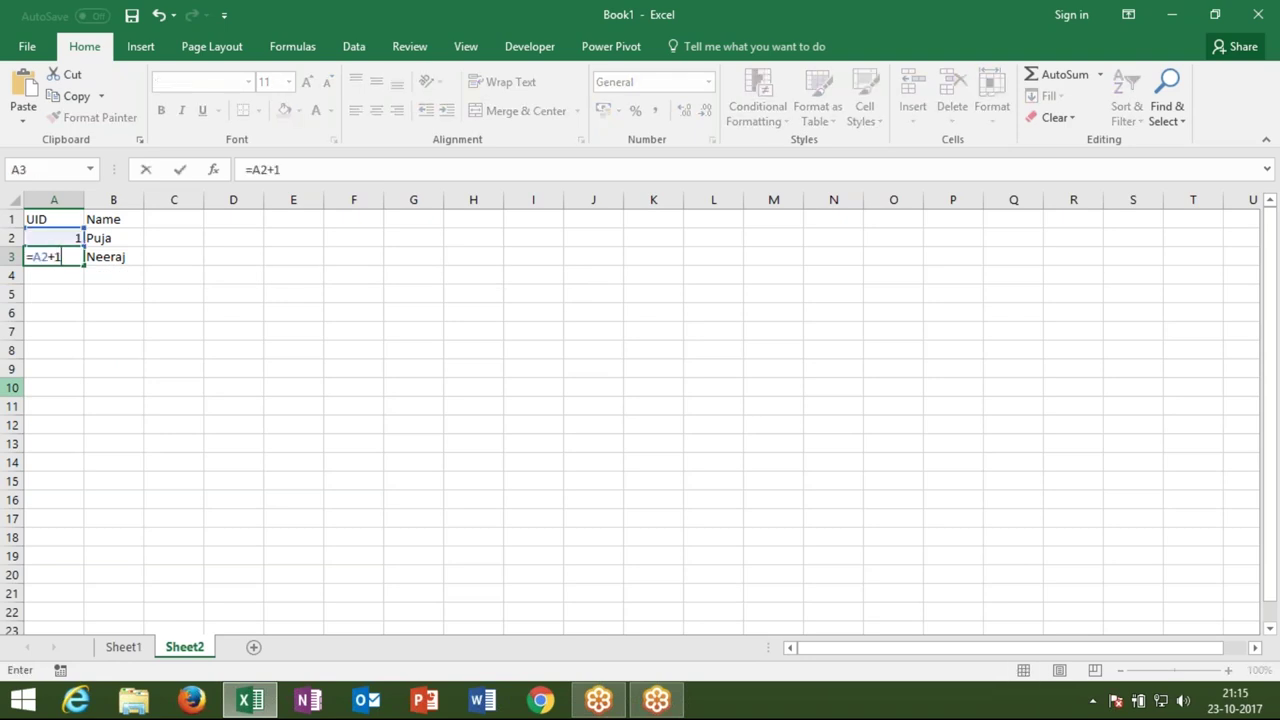
pyautogui.press('Return')
pyautogui.click(54, 256)
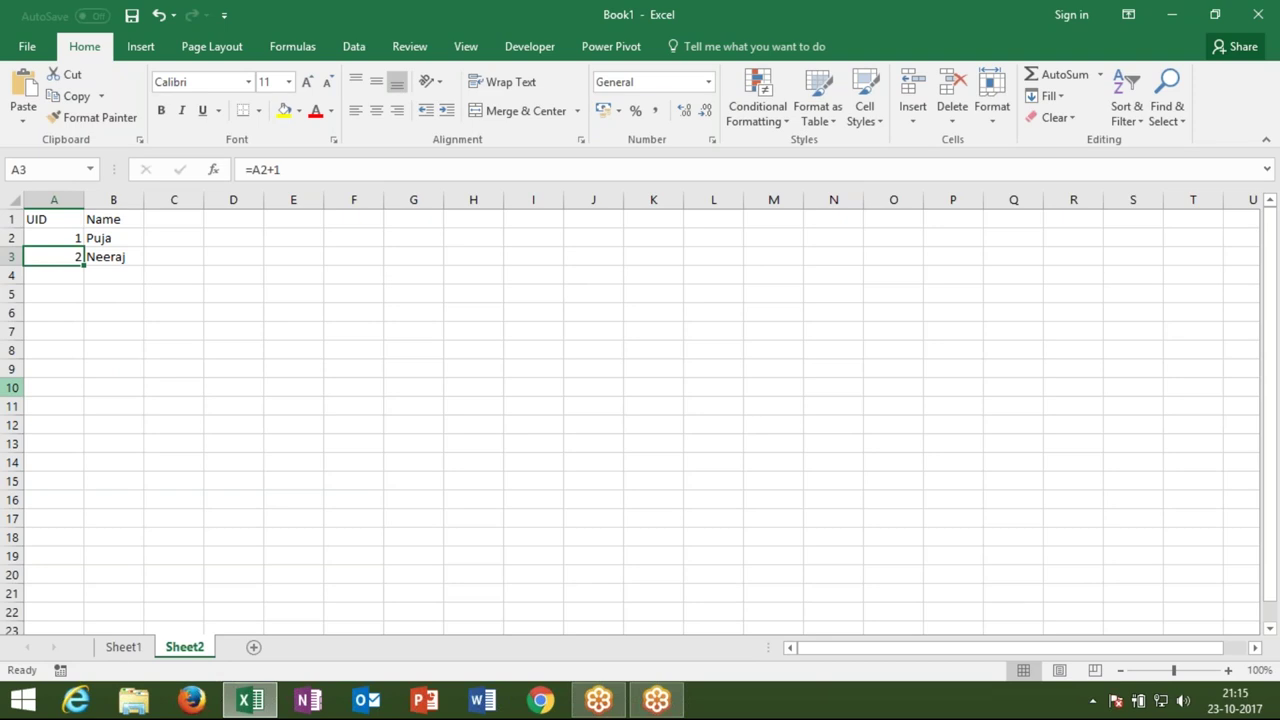
pyautogui.click(117, 258)
# Test filling the UID formula down to row 15, then clear A4:A15 again.
pyautogui.click(70, 276)
pyautogui.hotkey('ctrl', 'd')
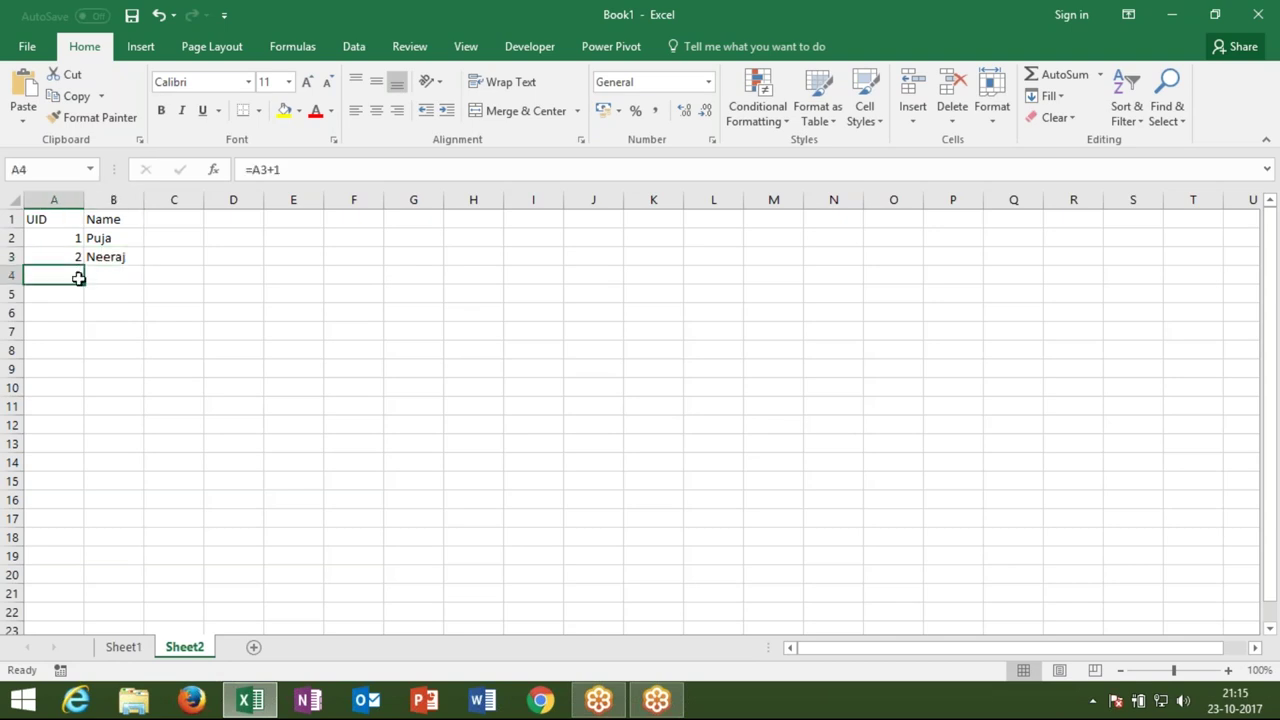
pyautogui.moveTo(84, 284); pyautogui.dragTo(84, 487)
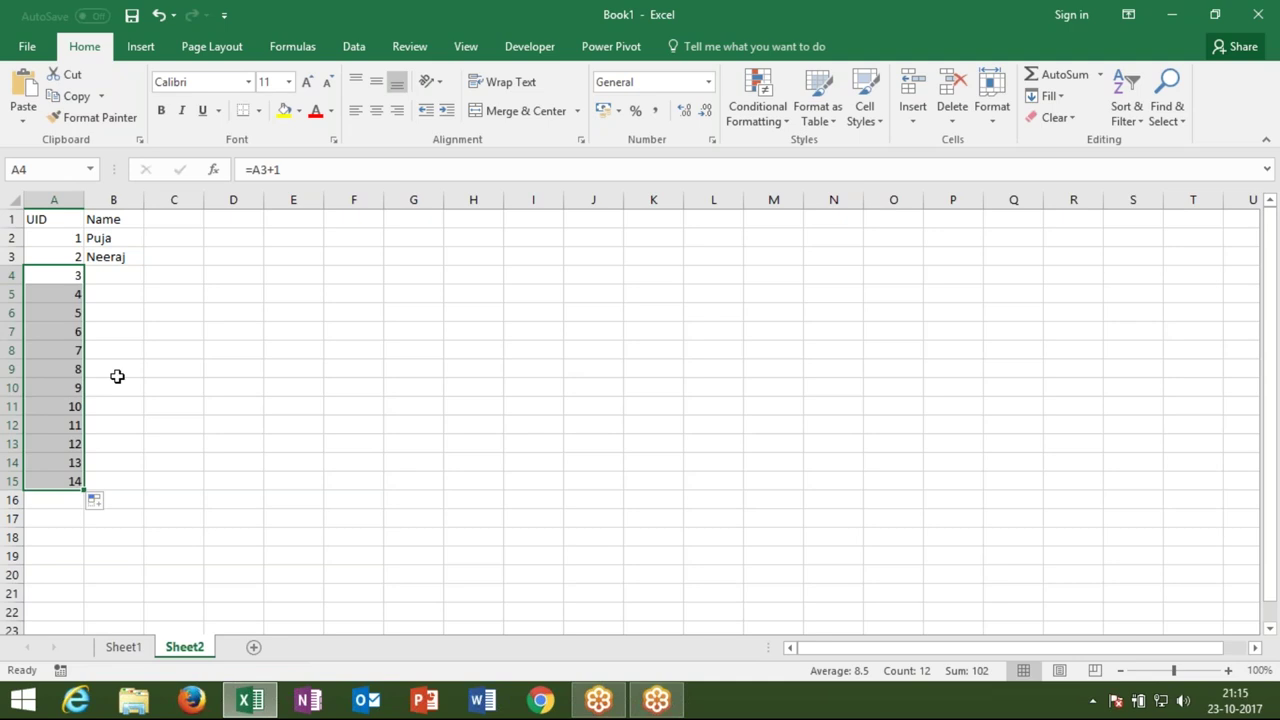
pyautogui.click(122, 273)
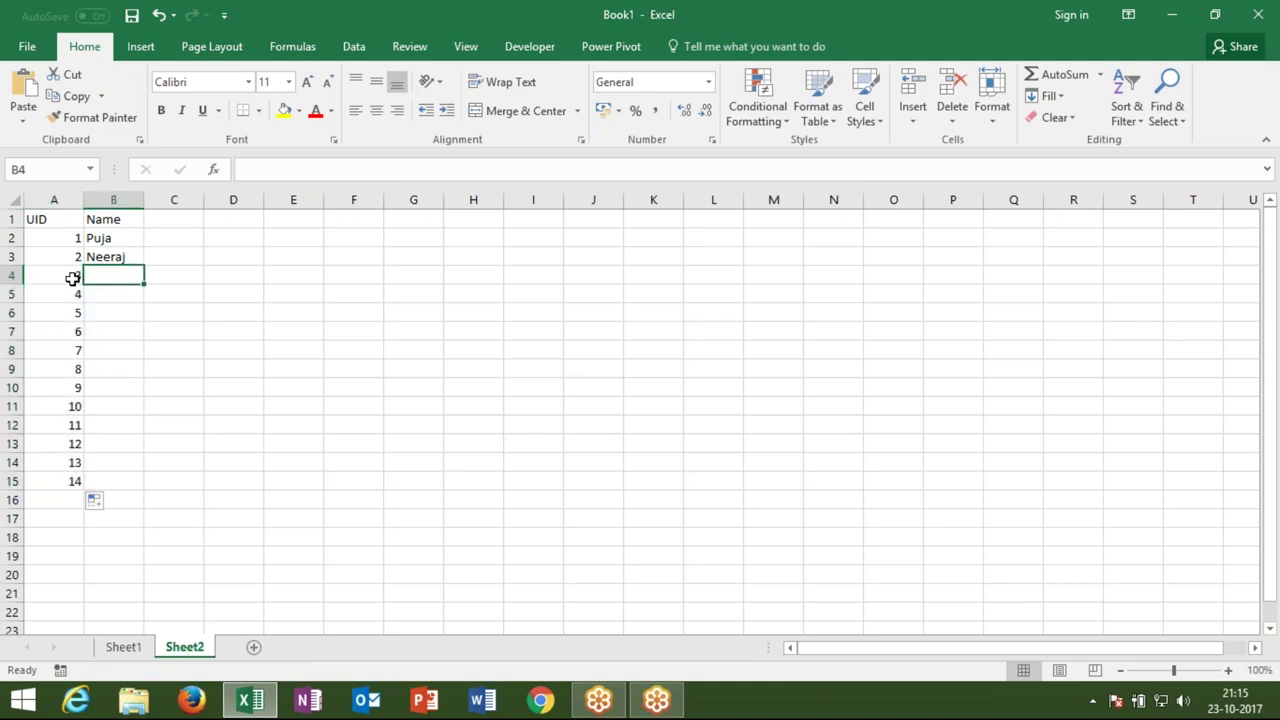
pyautogui.click(73, 278)
pyautogui.moveTo(73, 278)
pyautogui.mouseDown()
pyautogui.moveTo(82, 486)
pyautogui.moveTo(71, 490)
pyautogui.mouseUp()
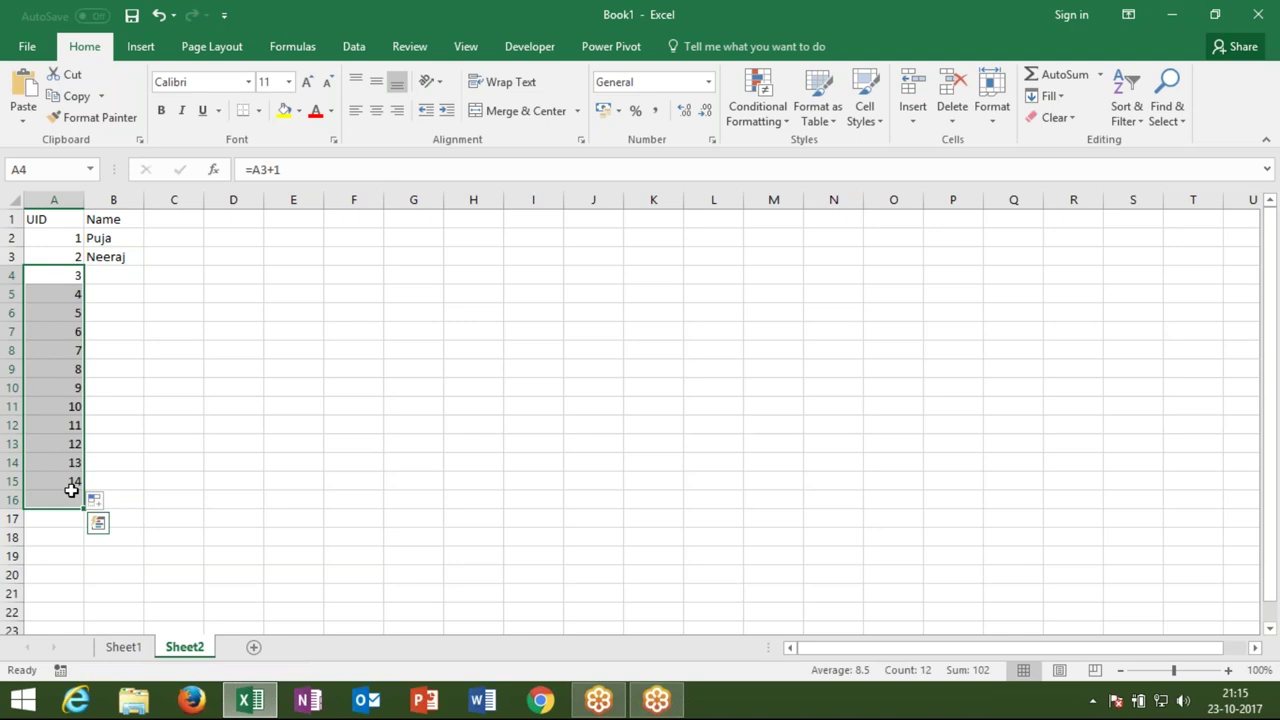
pyautogui.press('Delete')
pyautogui.click(65, 260)
pyautogui.click(65, 260)
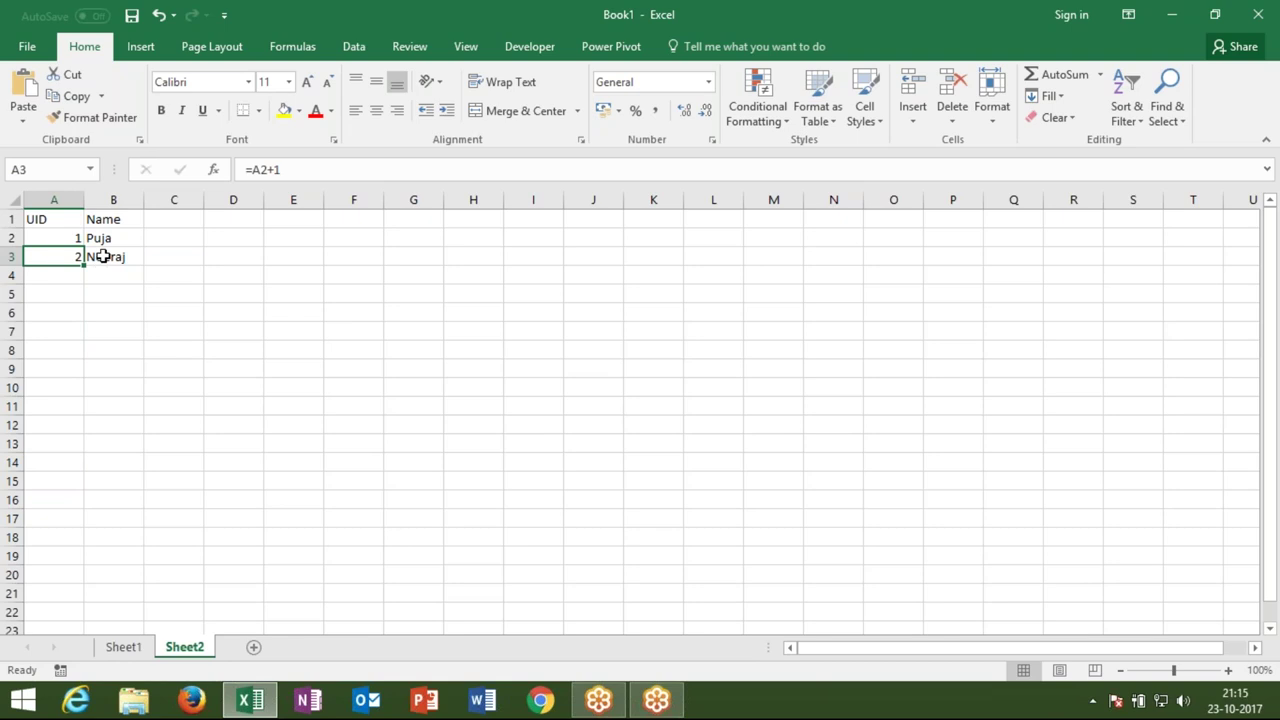
# Change A3's formula to =IF(B3>0,A2+1,""), still showing 2 beside the second name.
pyautogui.click(253, 170)
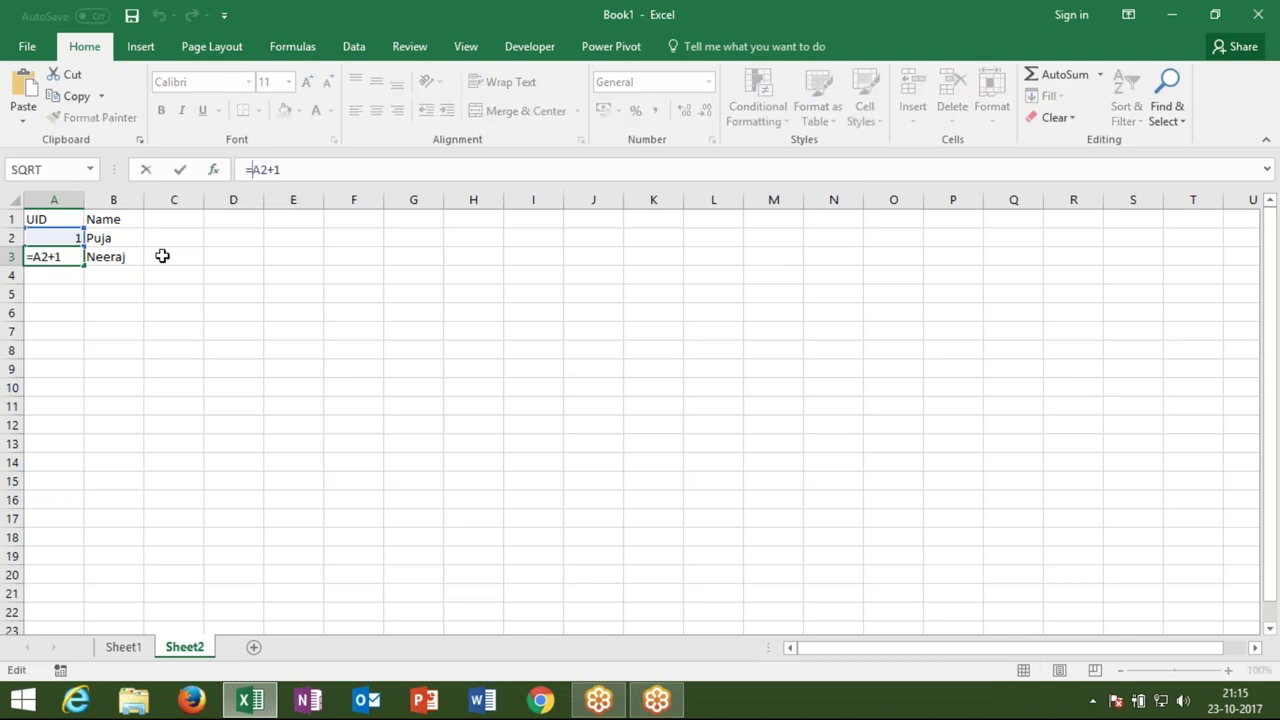
pyautogui.write('IF(')
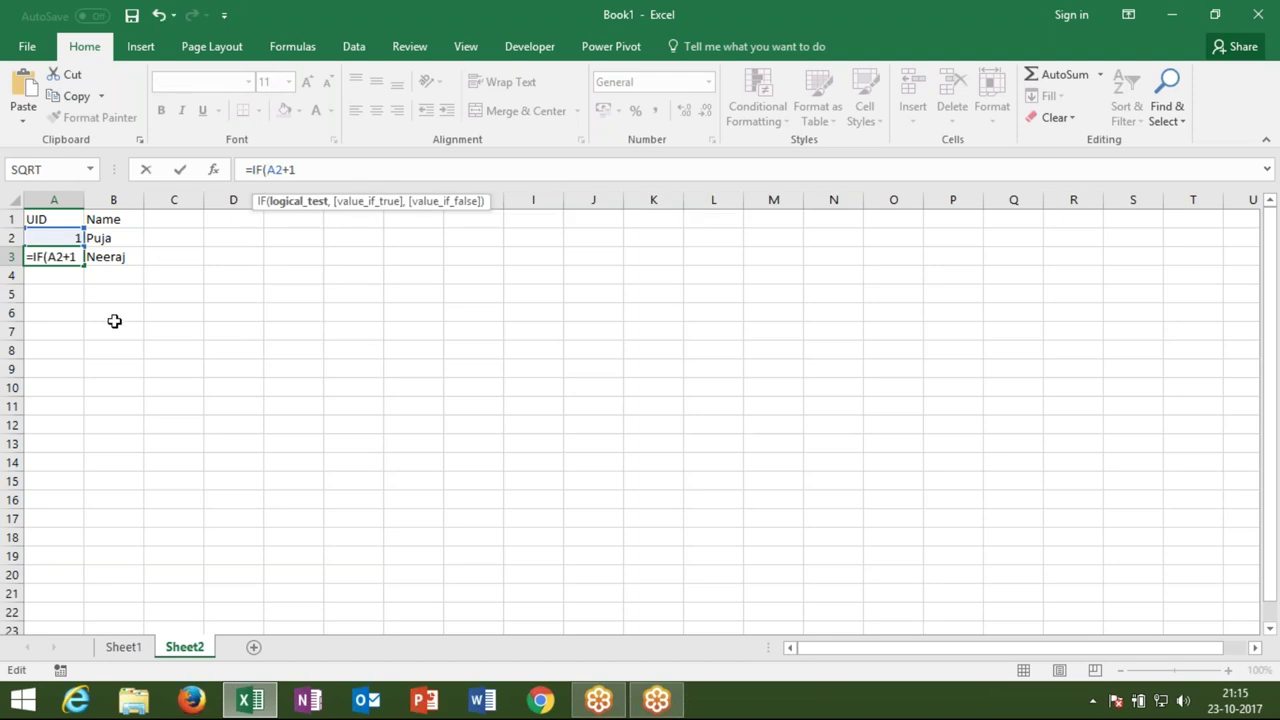
pyautogui.click(107, 259)
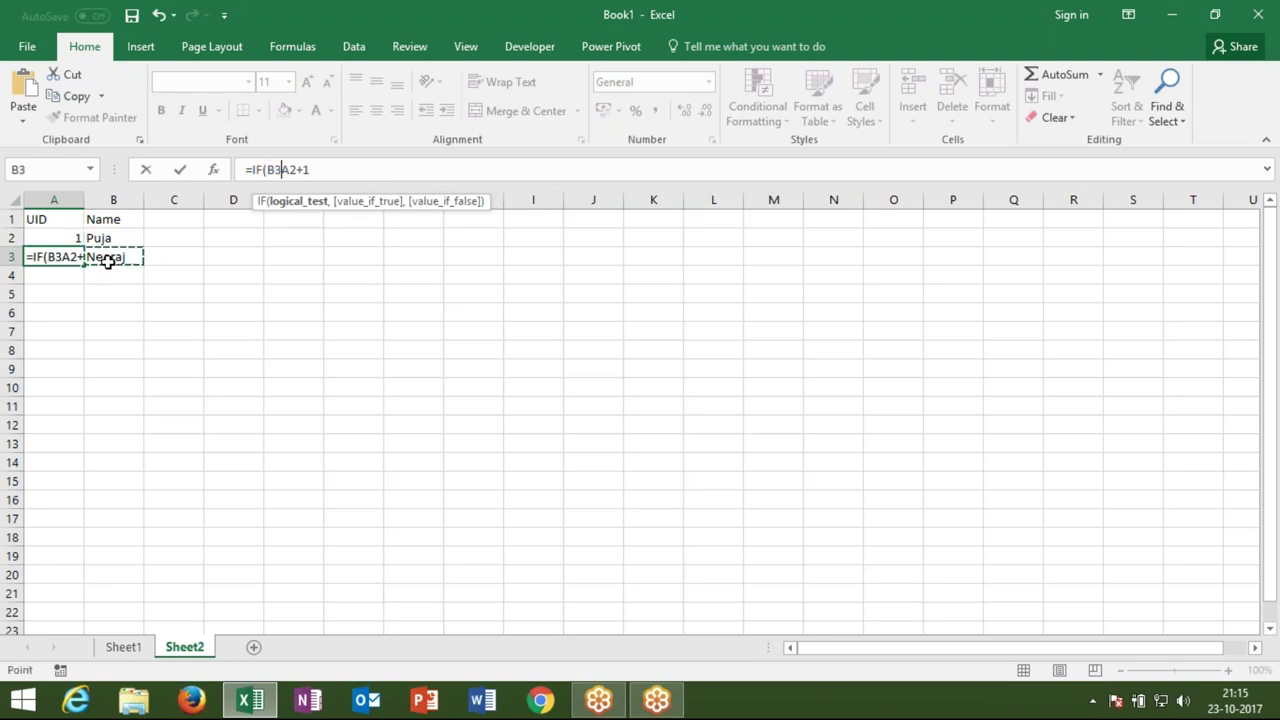
pyautogui.write('>0')
pyautogui.write(',')
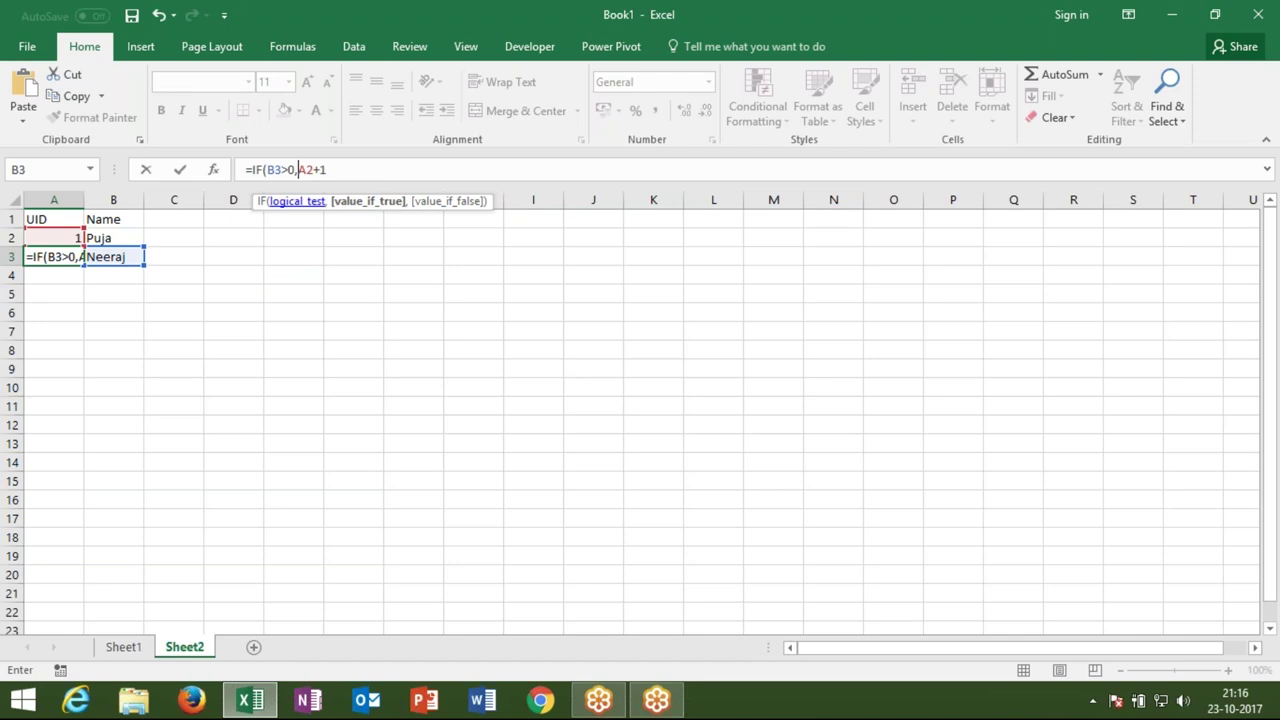
pyautogui.click(330, 170)
pyautogui.write(',')
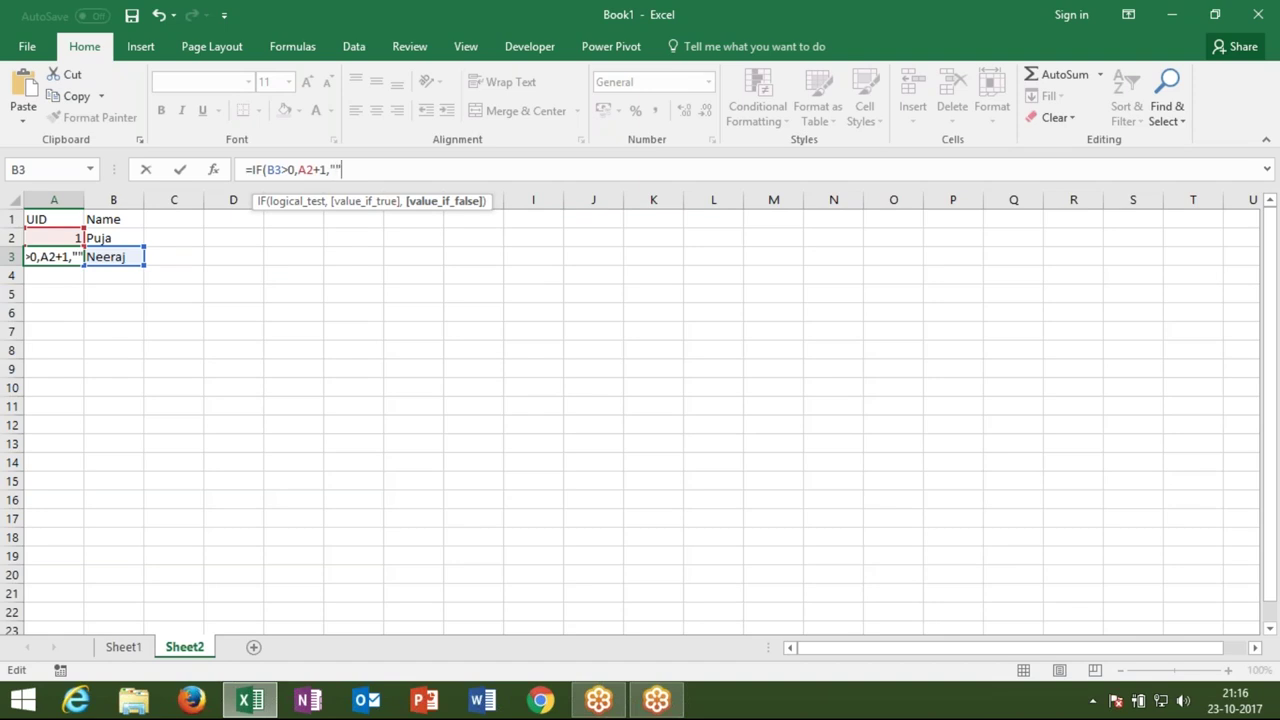
pyautogui.write(')')
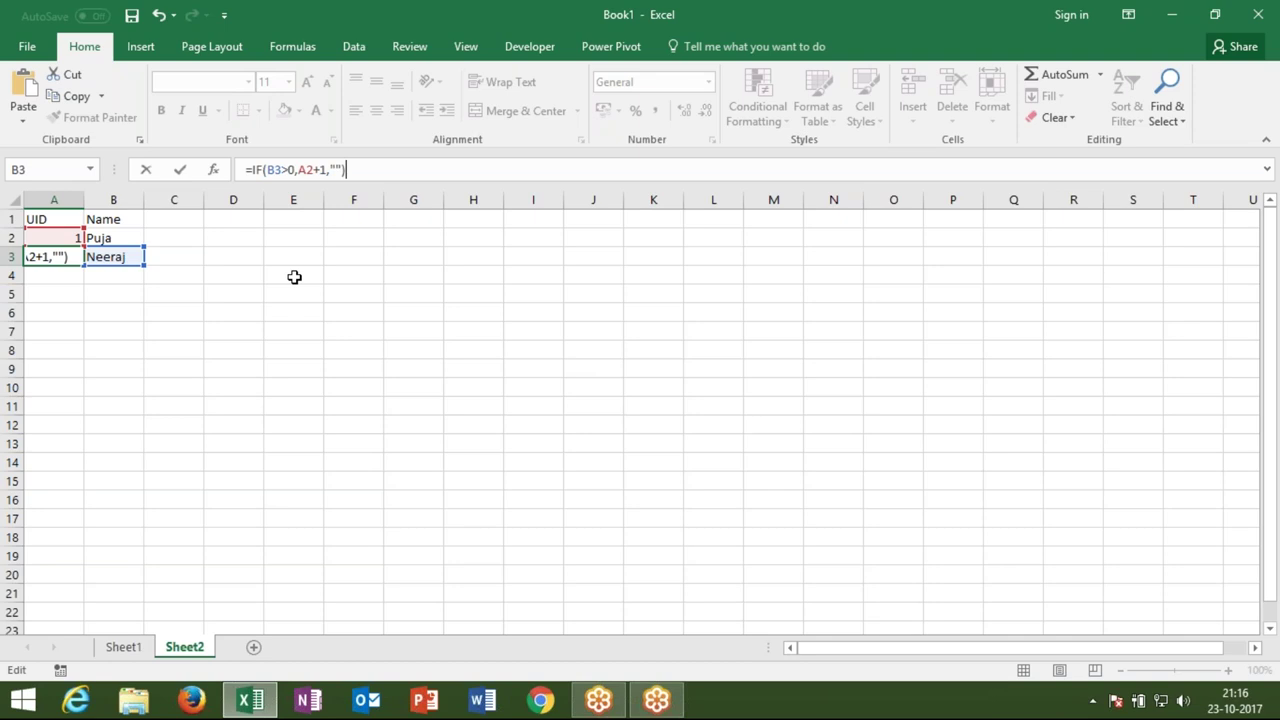
pyautogui.press('Return')
pyautogui.press('Up')
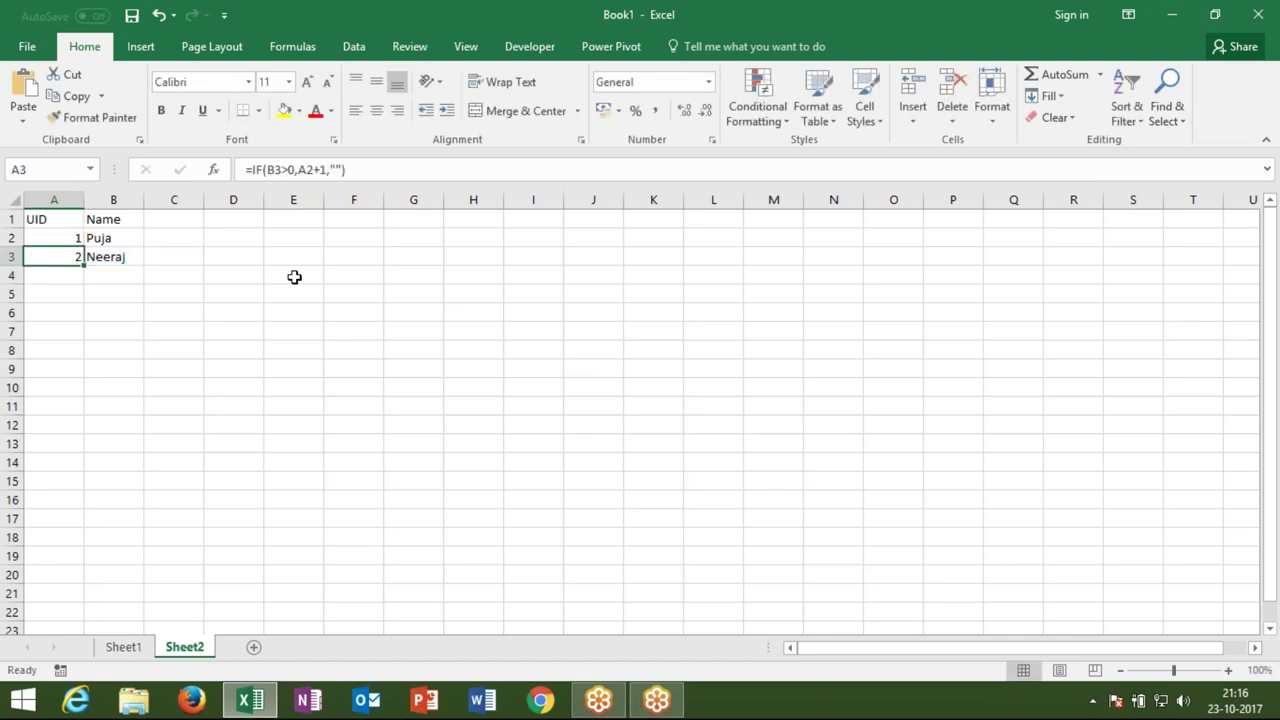
# Fill the UID formula down to A11 and enter Uday, Inder and Om in B4:B6, getting UIDs 3–5.
pyautogui.moveTo(84, 265); pyautogui.dragTo(97, 412)
pyautogui.click(69, 280)
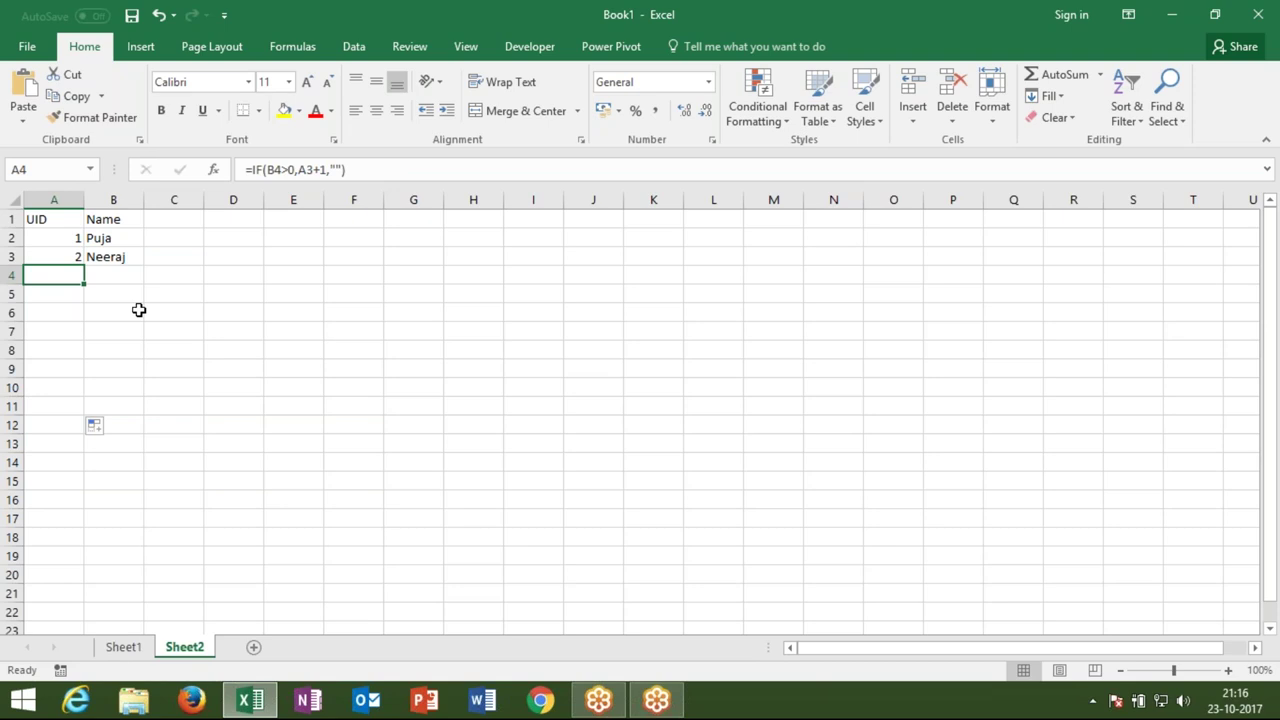
pyautogui.click(131, 276)
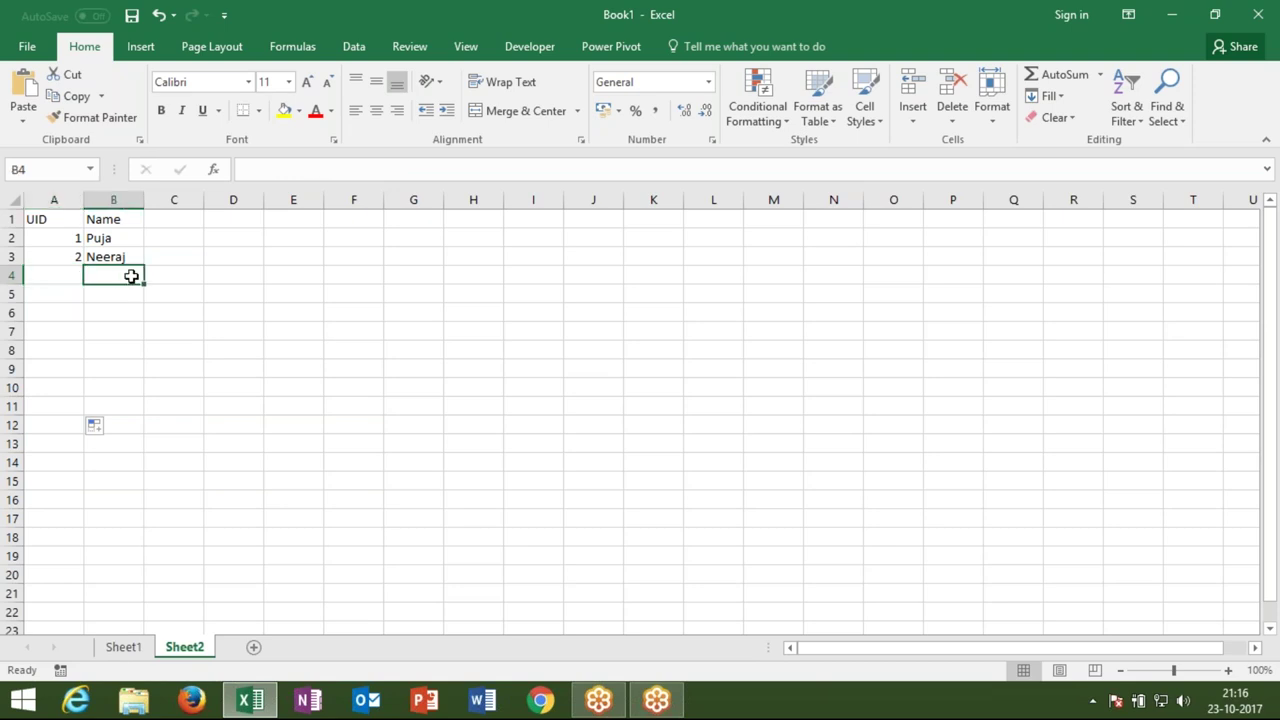
pyautogui.write('Uday')
pyautogui.press('Return')
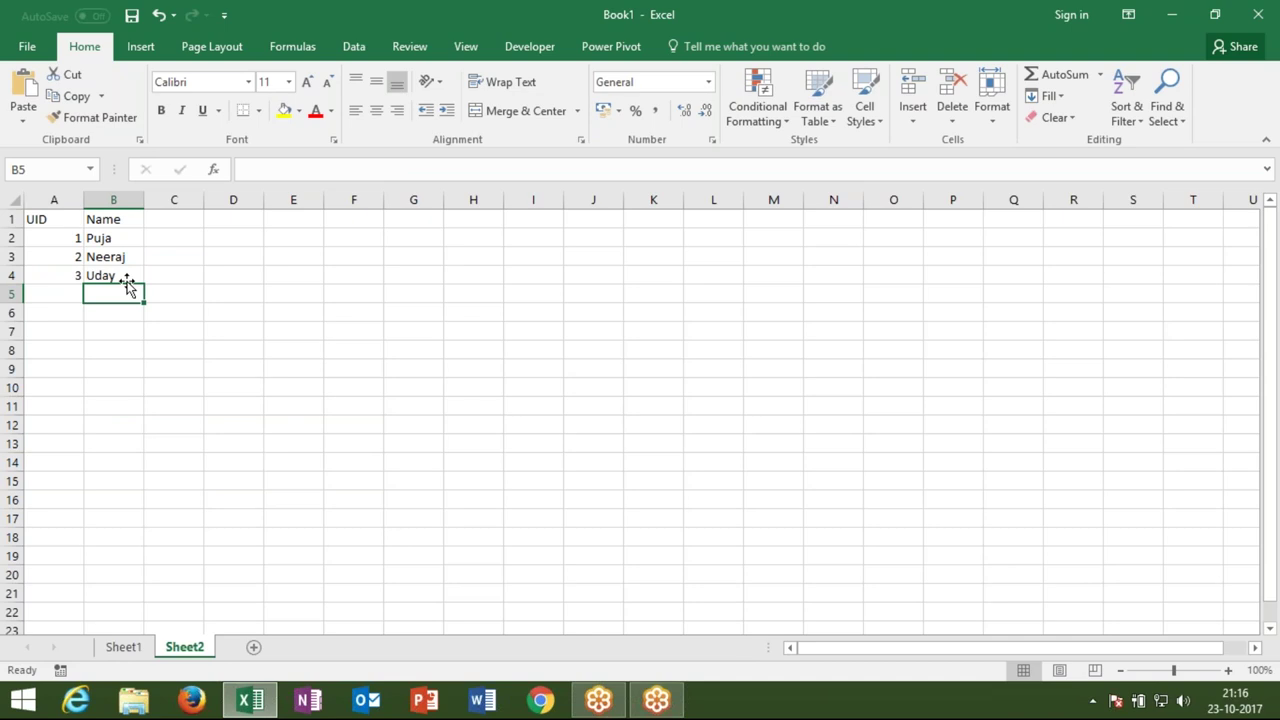
pyautogui.write('Inder')
pyautogui.press('Return')
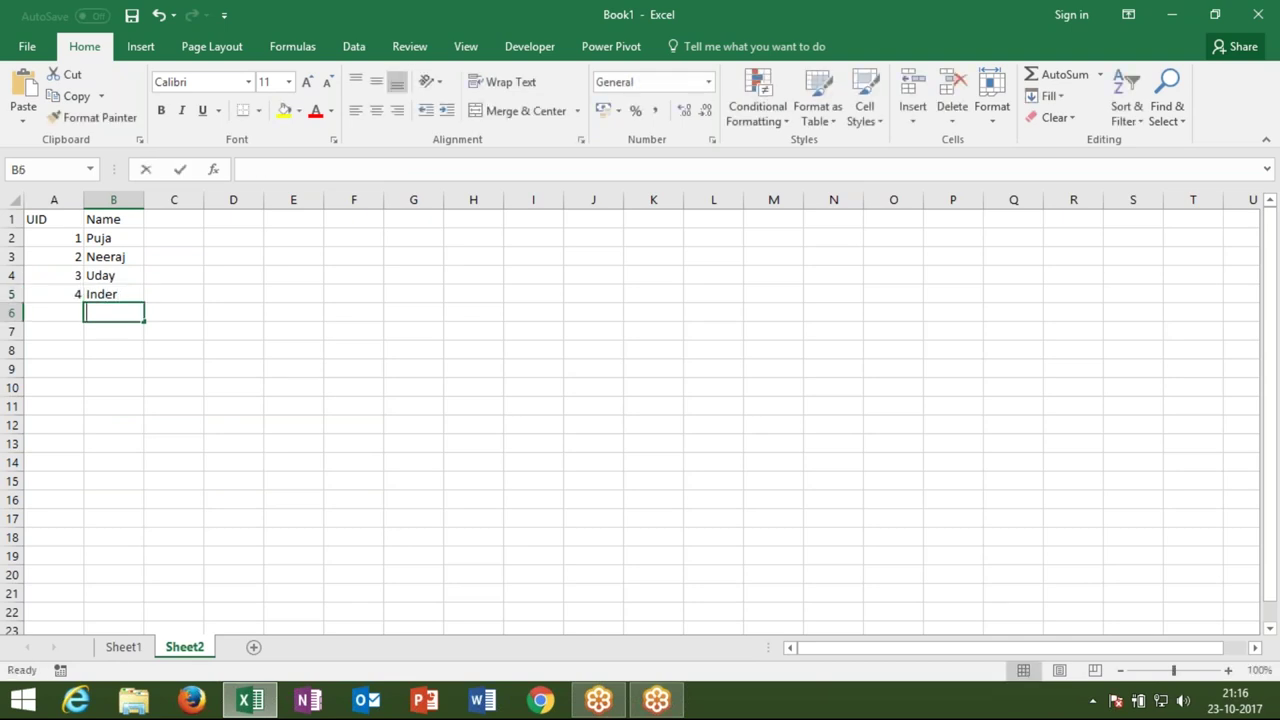
pyautogui.write('Om')
pyautogui.press('Return')
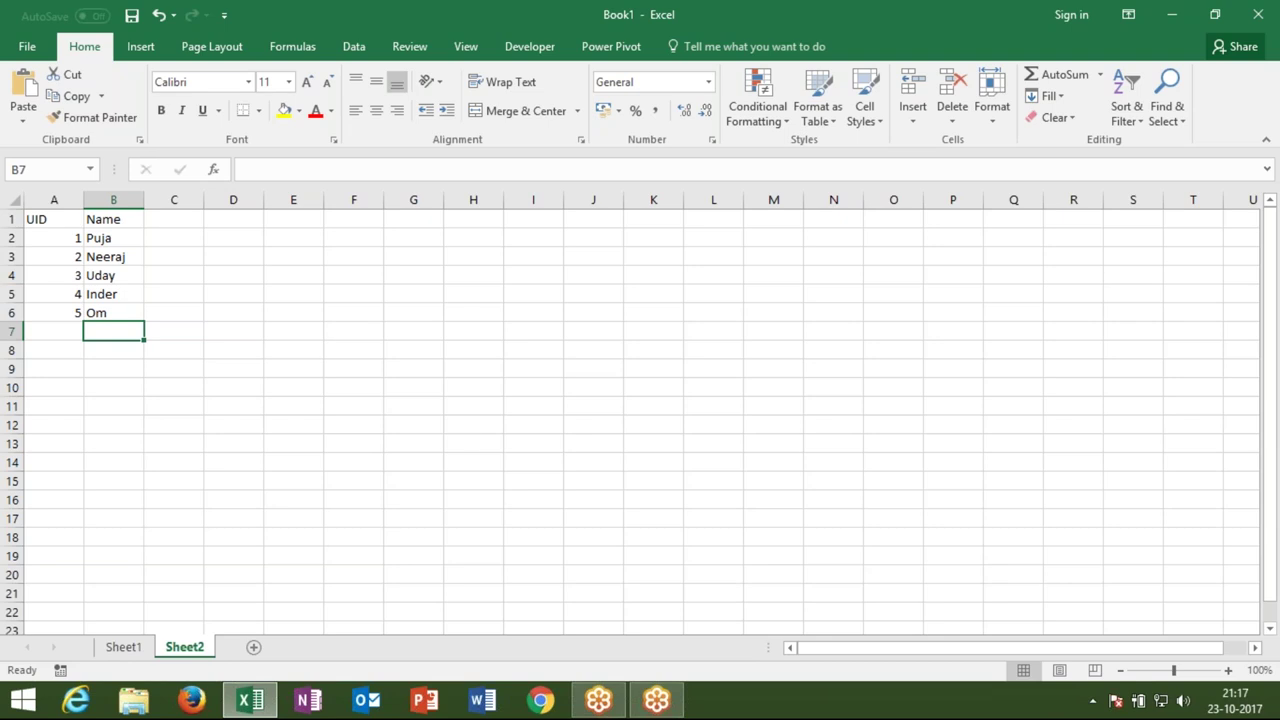
pyautogui.click(100, 348)
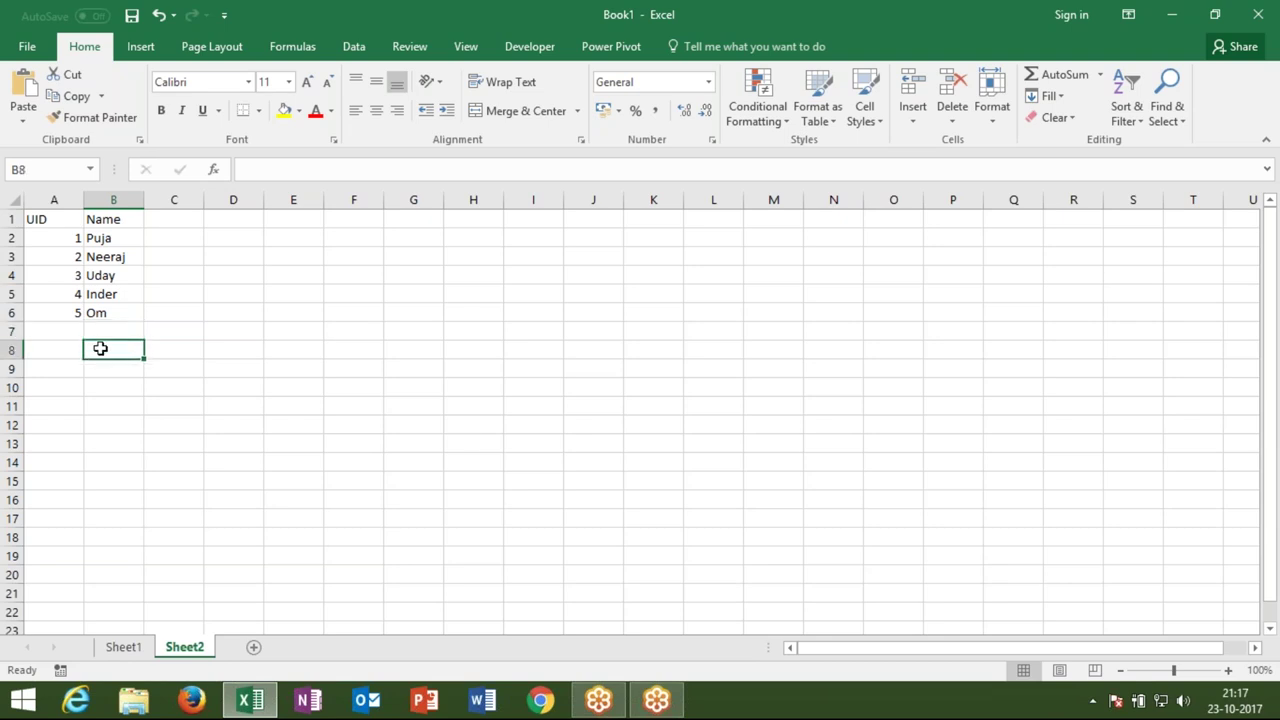
# Enter the name om in B8, which shows #VALUE! in A8's UID formula.
pyautogui.write('om')
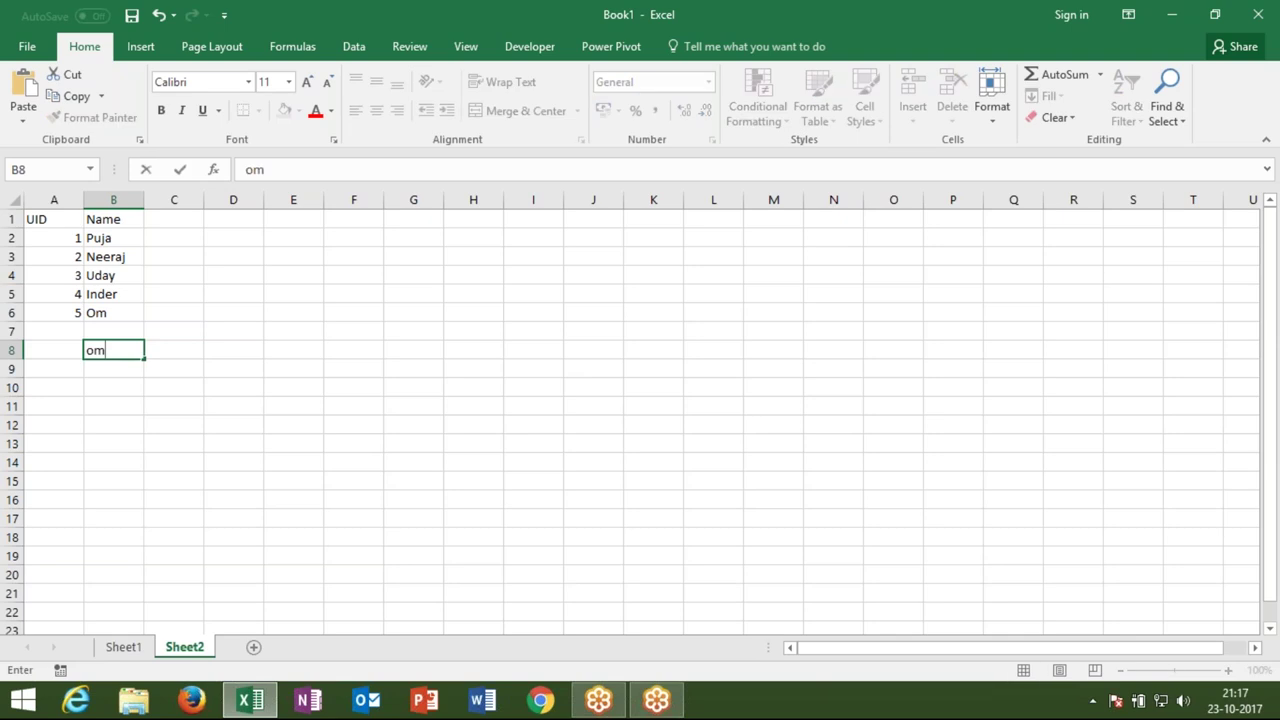
pyautogui.press('Return')
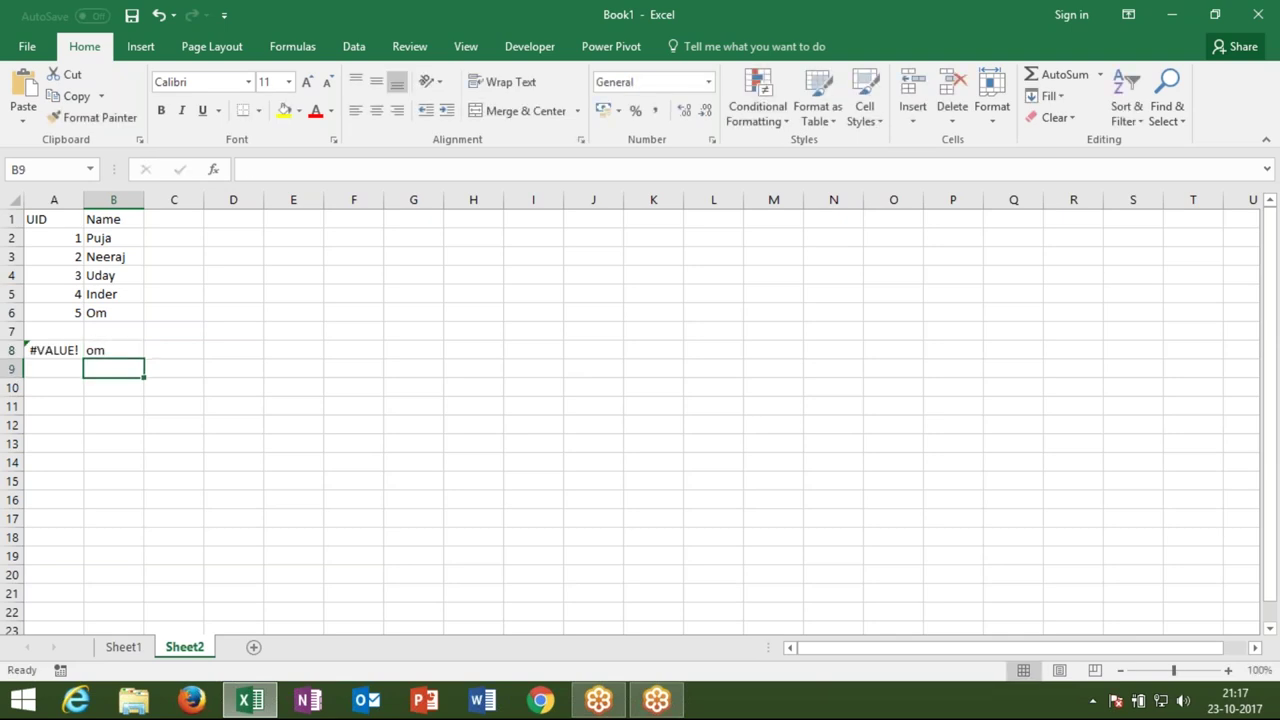
pyautogui.click(61, 352)
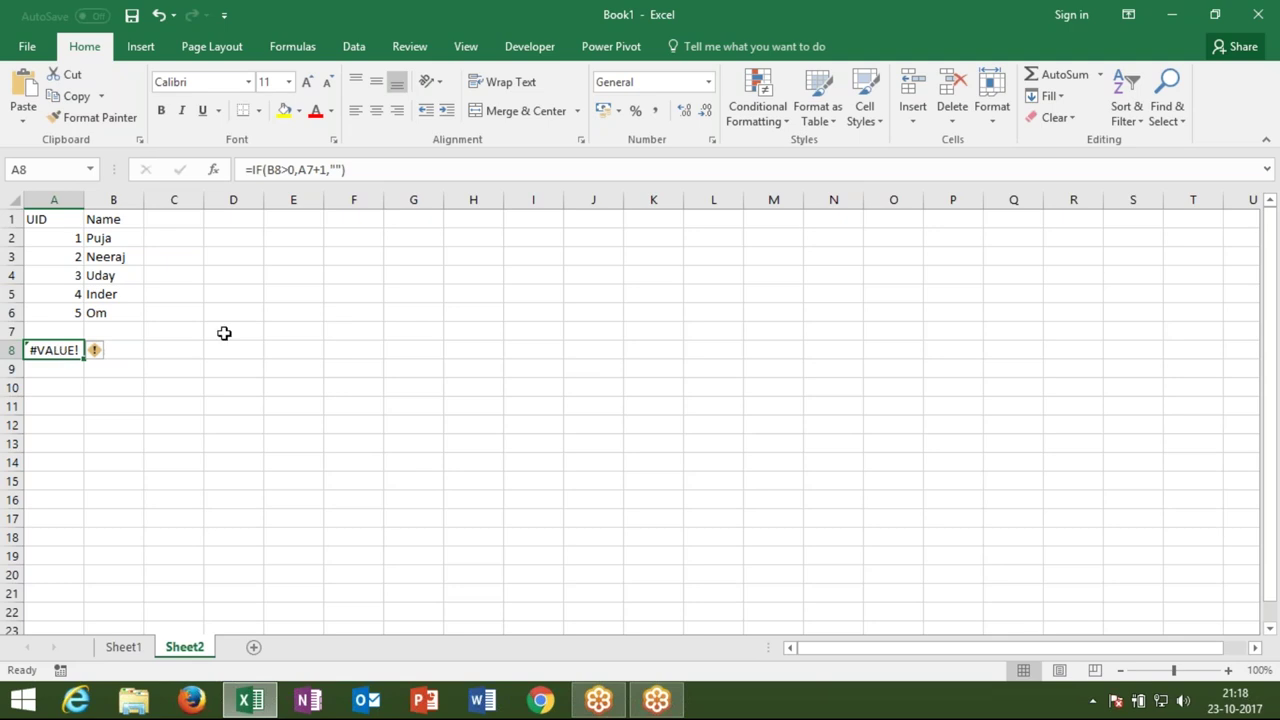
# Enter the test formula =D5+2 in D6, which returns 2.
pyautogui.click(258, 316)
pyautogui.write('=')
pyautogui.press('Up')
pyautogui.write('+')
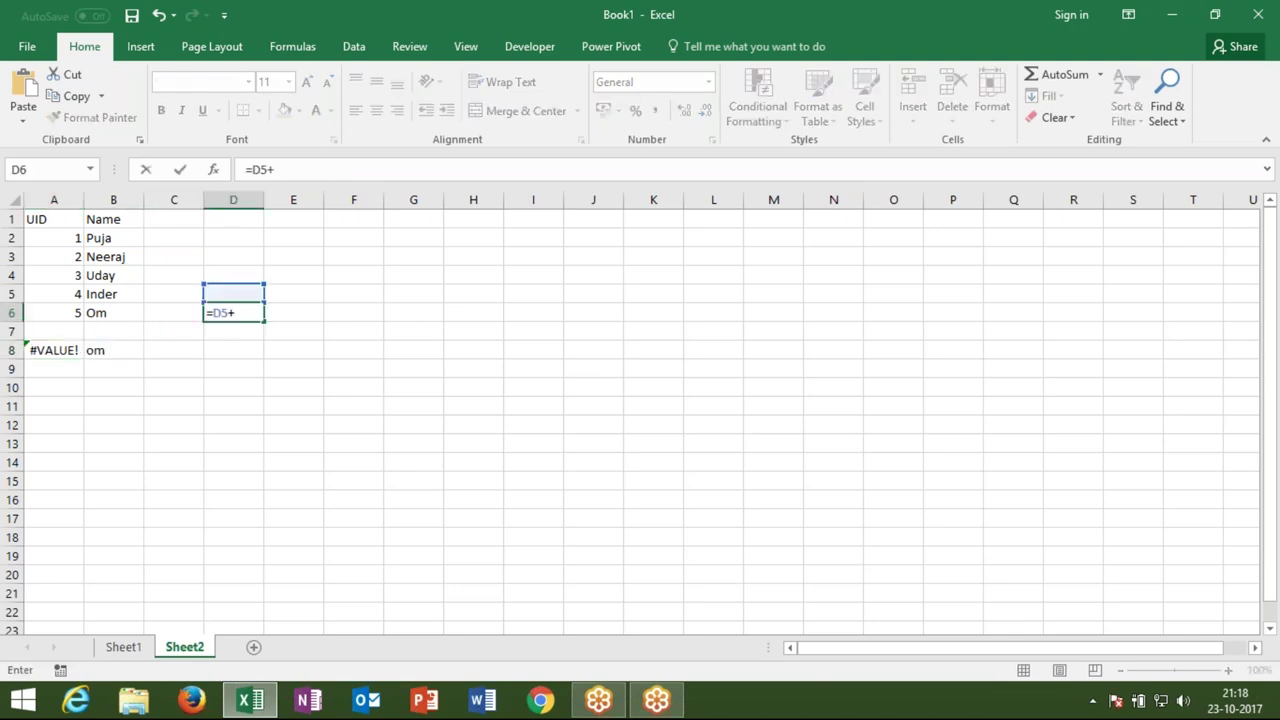
pyautogui.write('2')
pyautogui.press('Return')
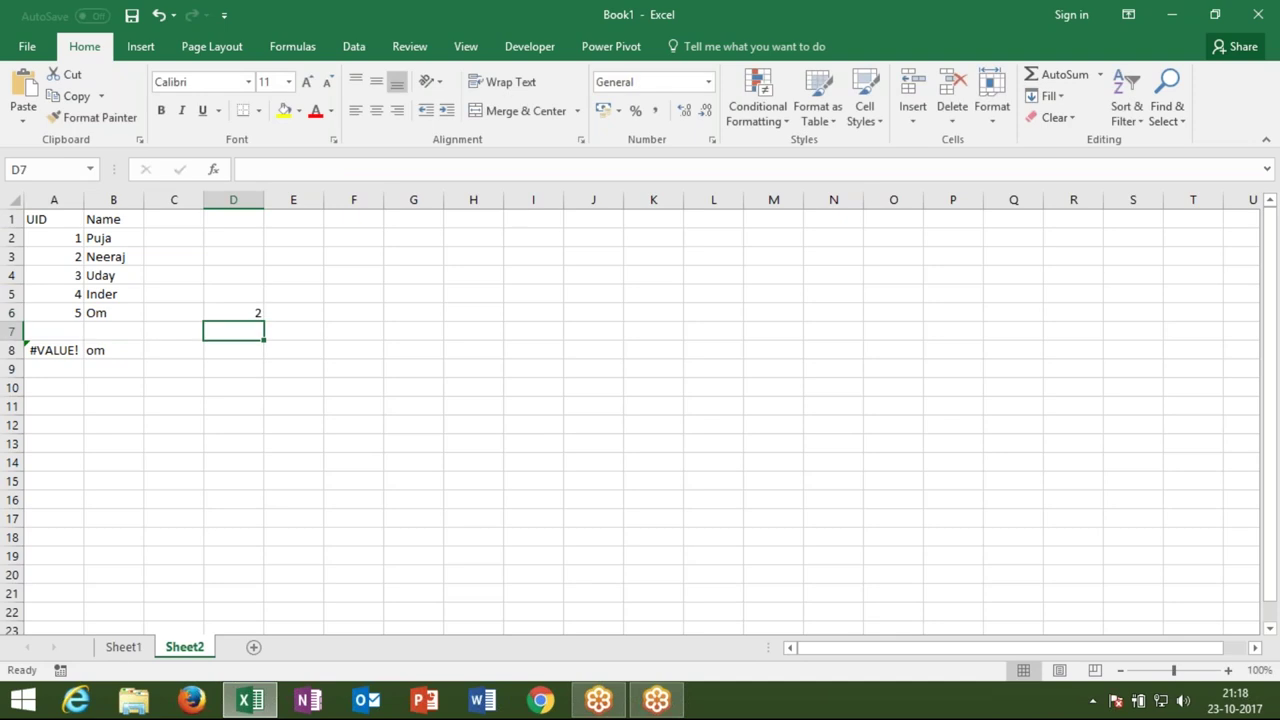
pyautogui.click(233, 312)
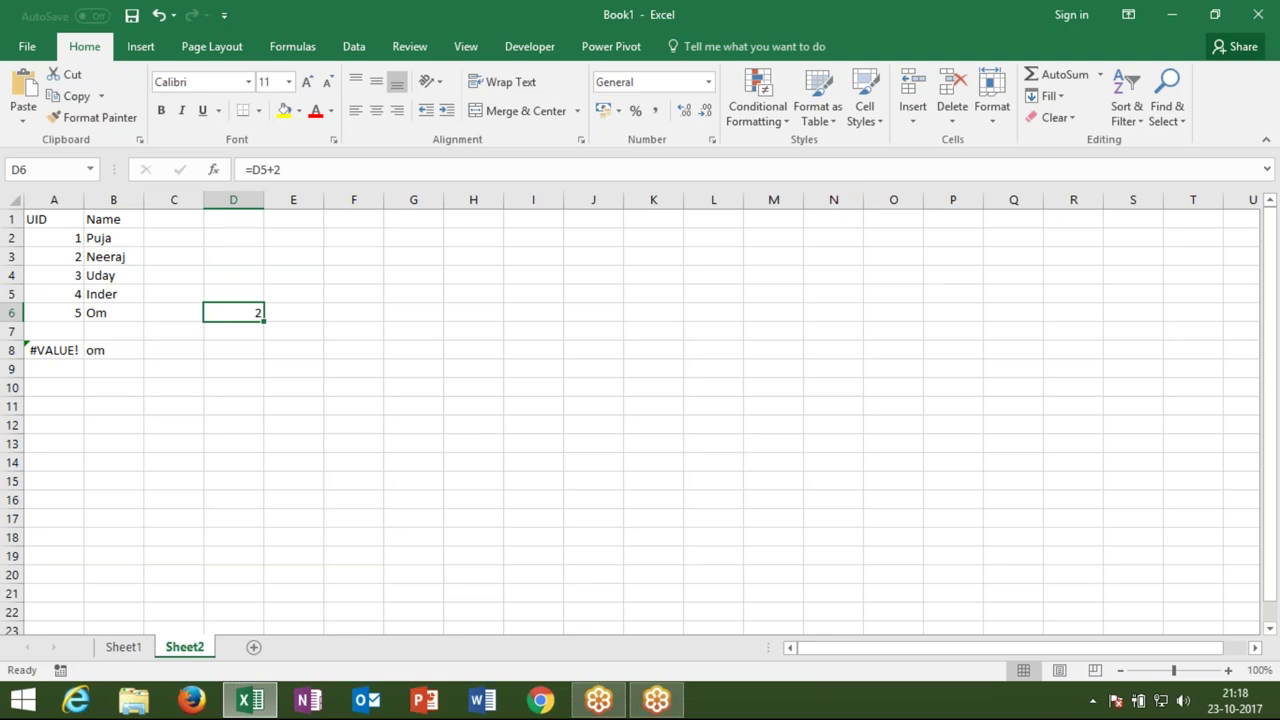
# Re-commit A8's formula =IF(B8>0,A7+1,"") unchanged from the formula bar.
pyautogui.click(77, 352)
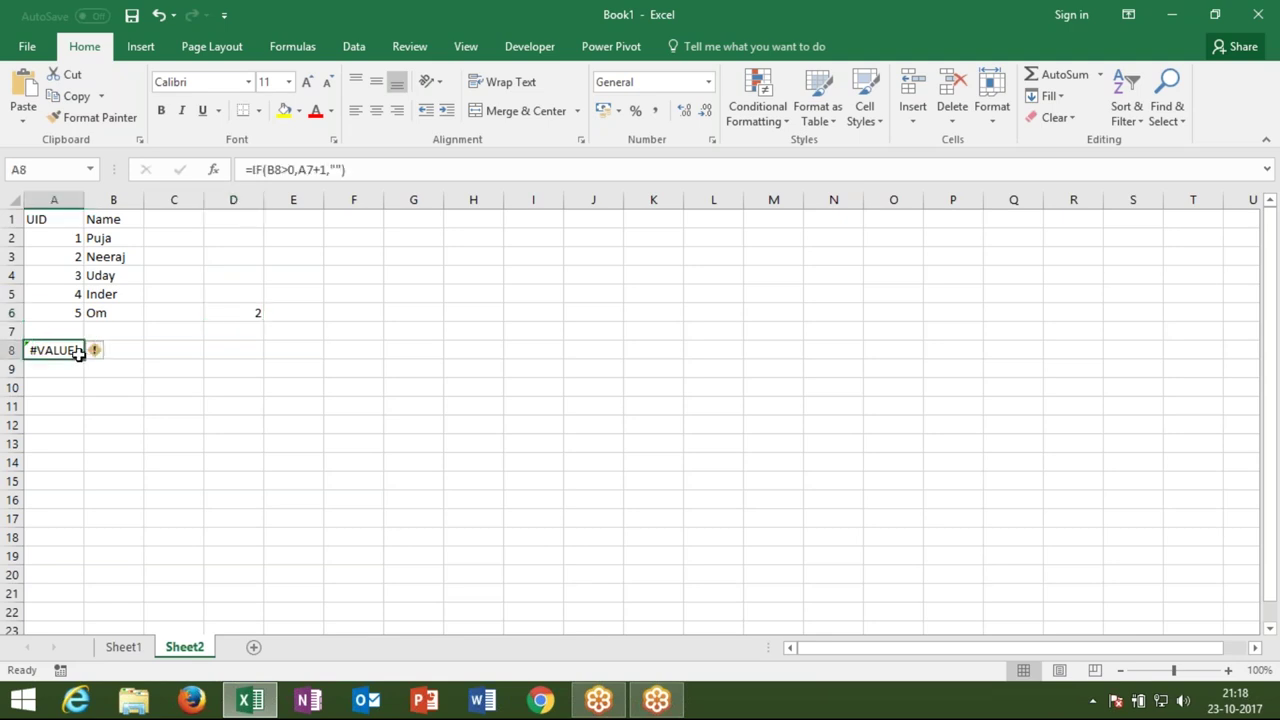
pyautogui.click(336, 170)
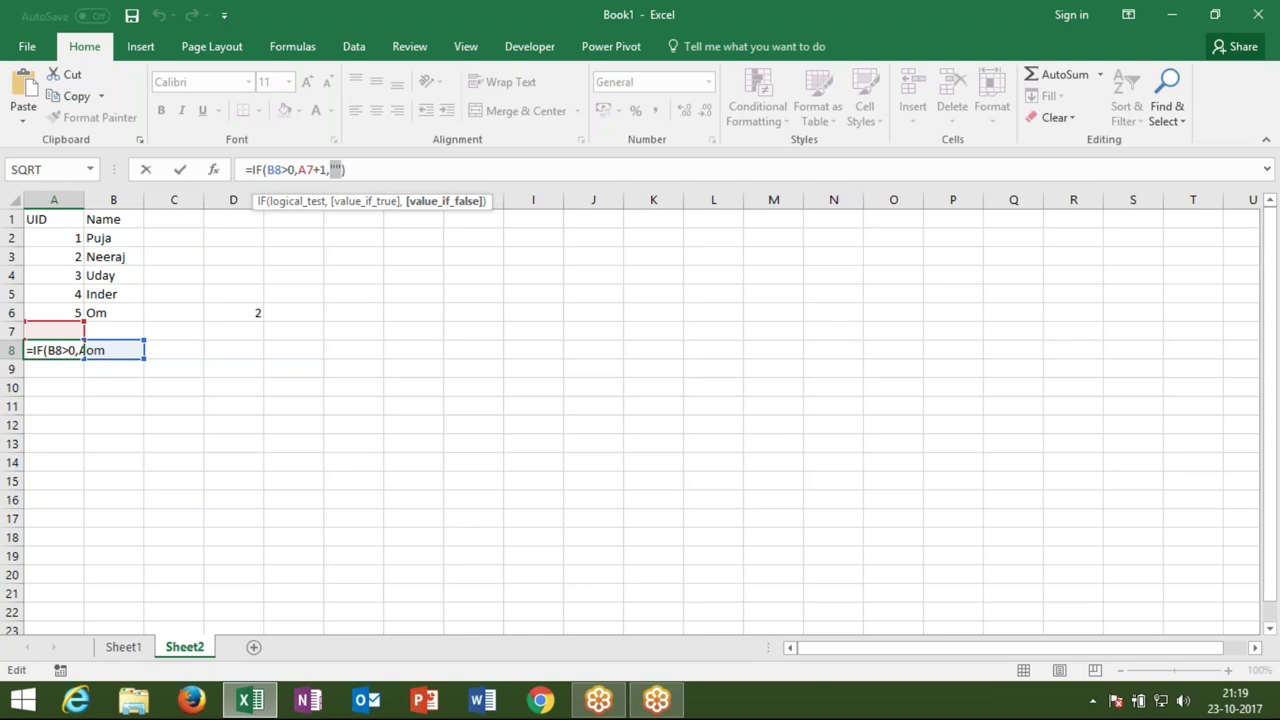
pyautogui.press('Return')
pyautogui.click(167, 241)
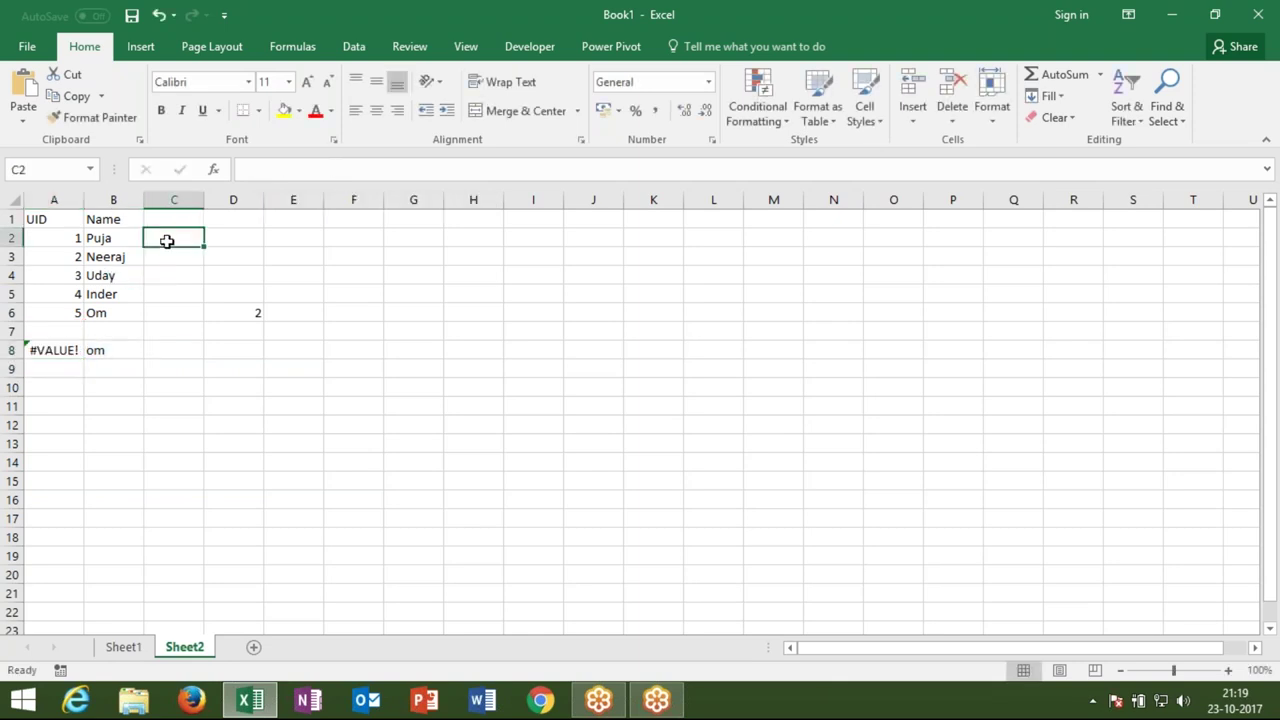
# Discard a first MAX attempt and start C2's formula as =IF(B2>0,MAX( with AutoComplete.
pyautogui.write('=ma')
pyautogui.press('Tab')
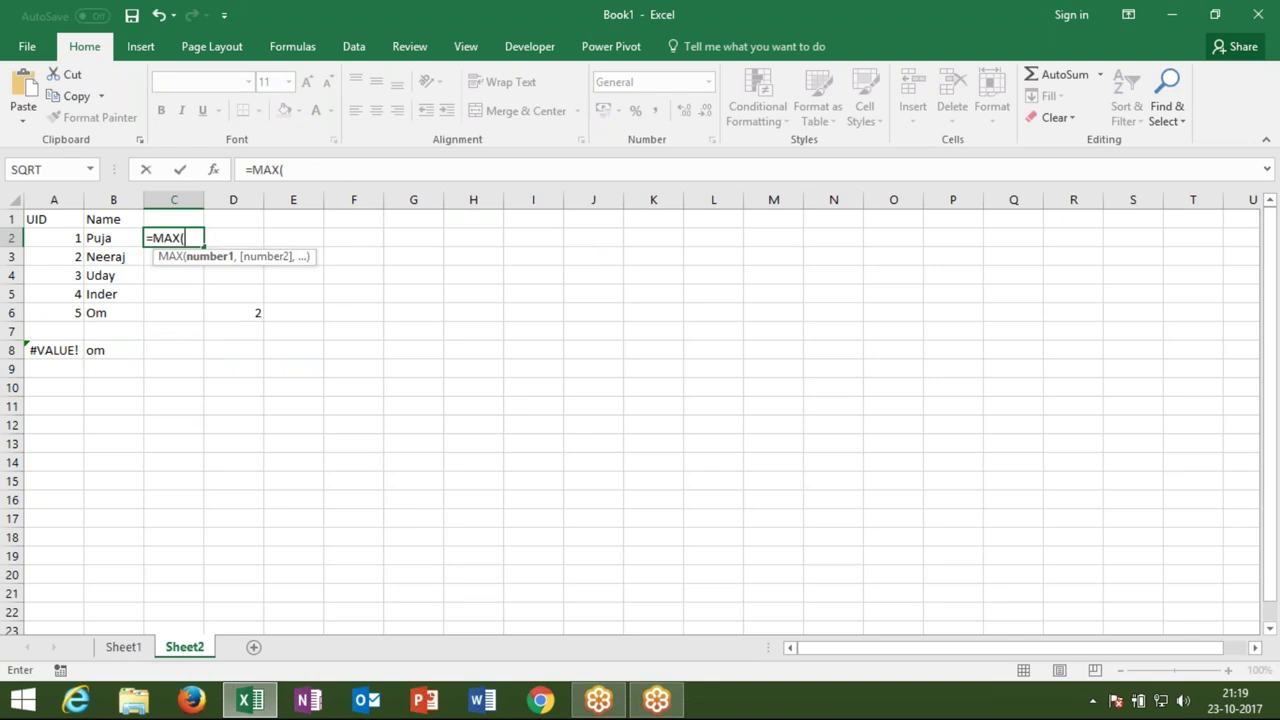
pyautogui.press('Escape')
pyautogui.write('=')
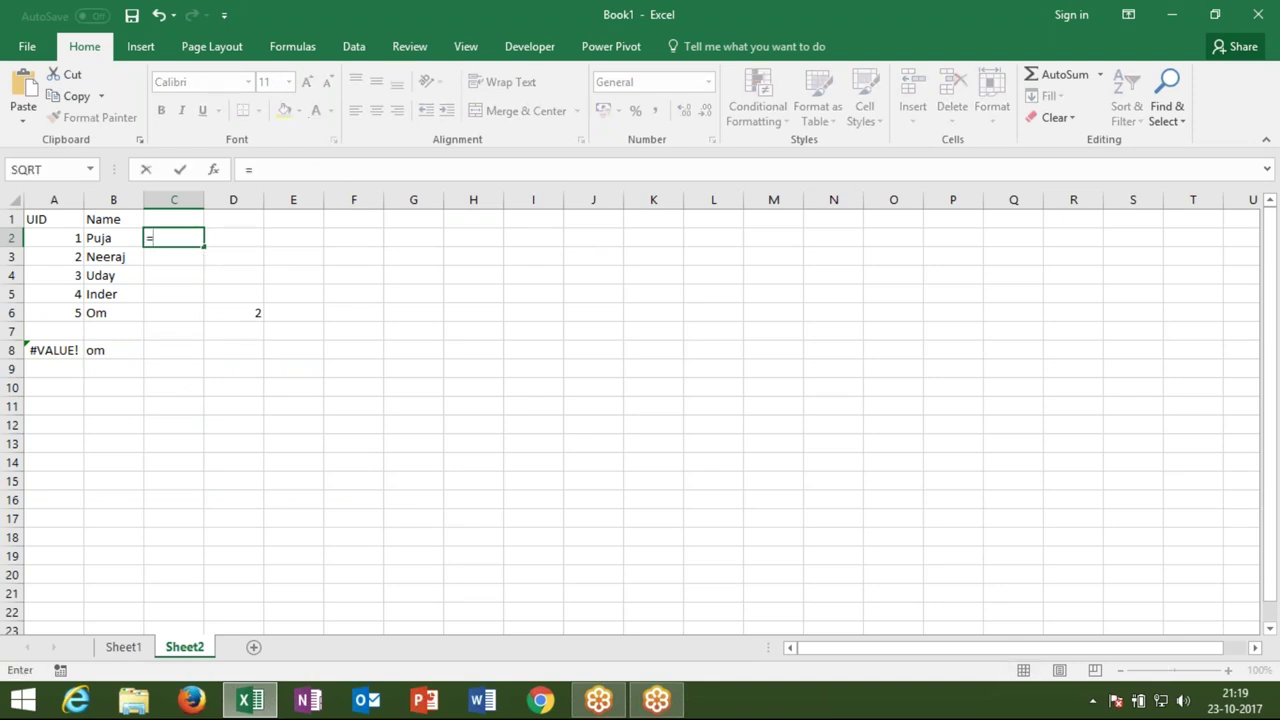
pyautogui.write('if')
pyautogui.press('Tab')
pyautogui.click(125, 238)
pyautogui.write('>0,ma')
pyautogui.press('Down')
pyautogui.press('Tab')
# Finish C2 as =IF(B2>0,MAX(C1:C1)+1,"") showing 1, and fill it into C3.
pyautogui.click(173, 200)
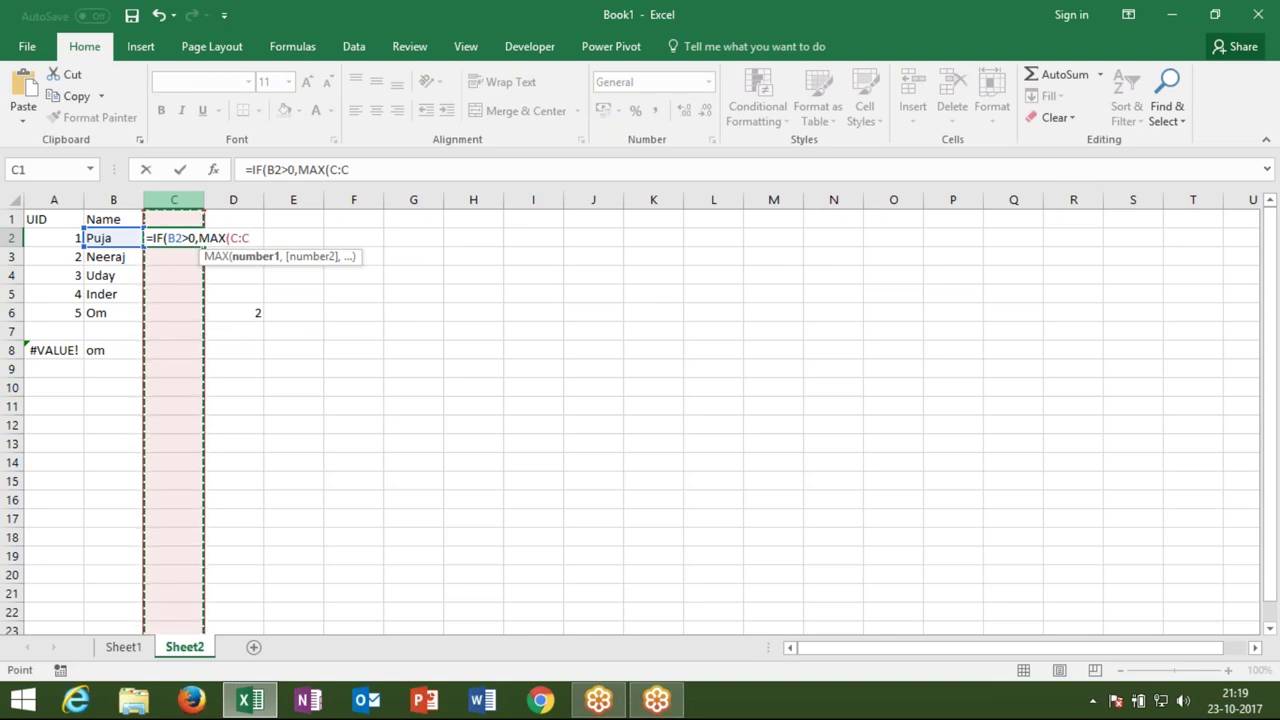
pyautogui.click(175, 217)
pyautogui.press('F8')
pyautogui.write(')+1,"")')
pyautogui.hotkey('ctrl', 'Return')
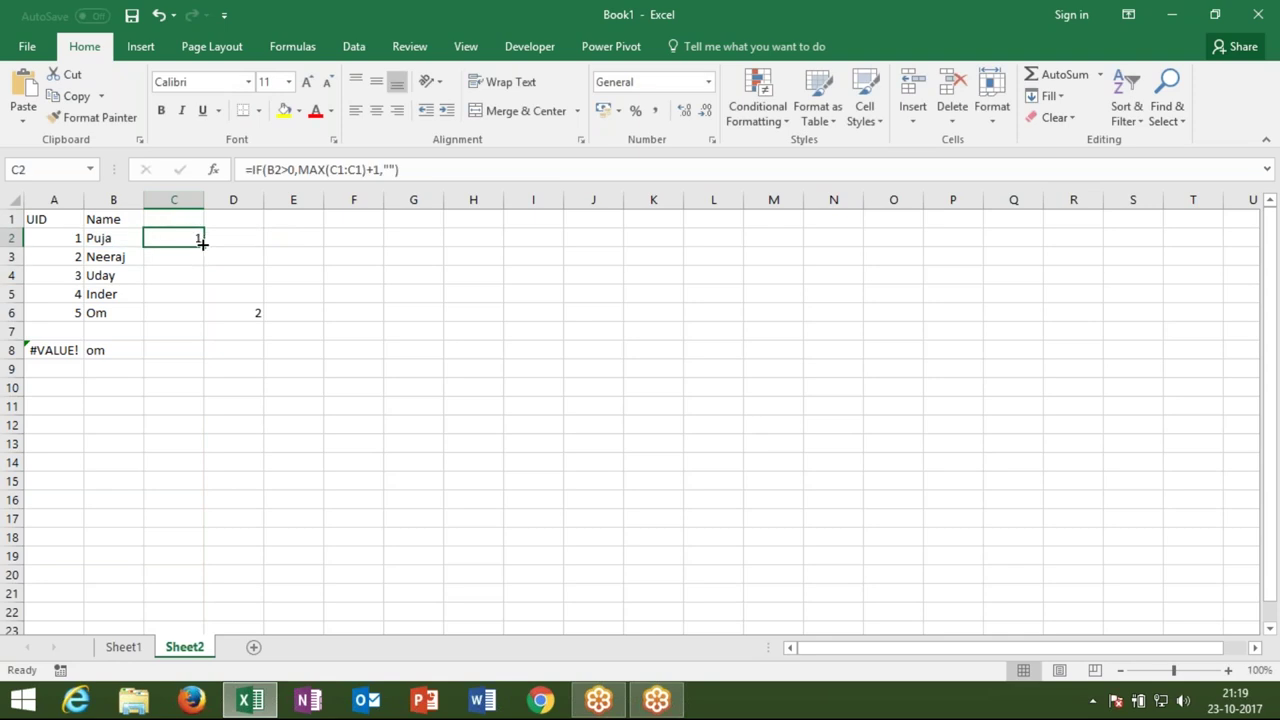
pyautogui.moveTo(202, 244); pyautogui.dragTo(203, 258)
# Change the start of C2's MAX range to the absolute reference $C$1.
pyautogui.click(191, 257)
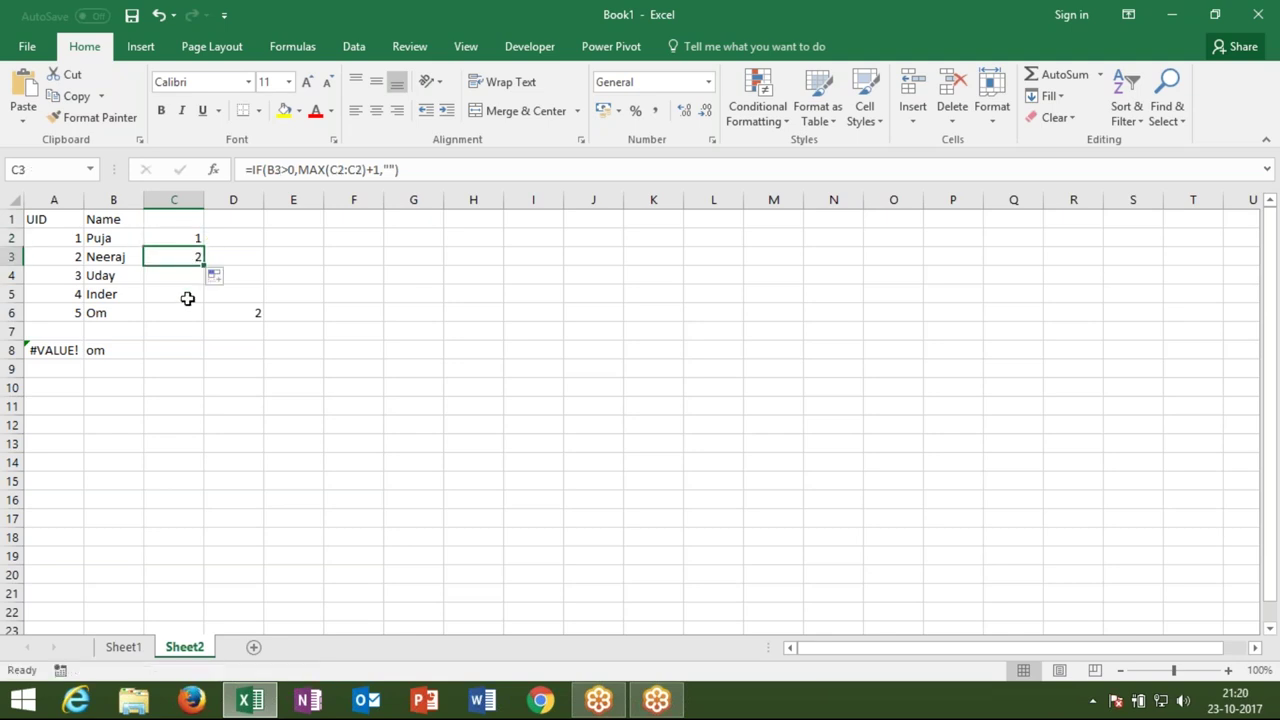
pyautogui.click(190, 237)
pyautogui.click(338, 170)
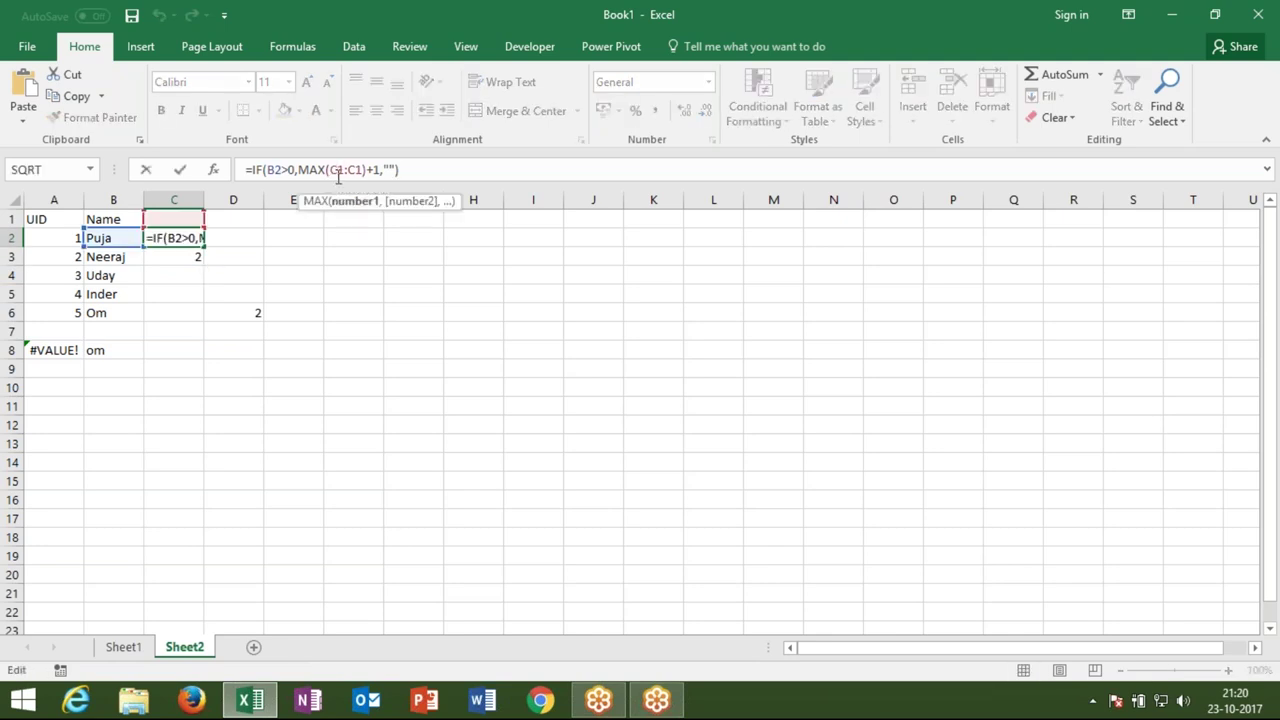
pyautogui.press('F4')
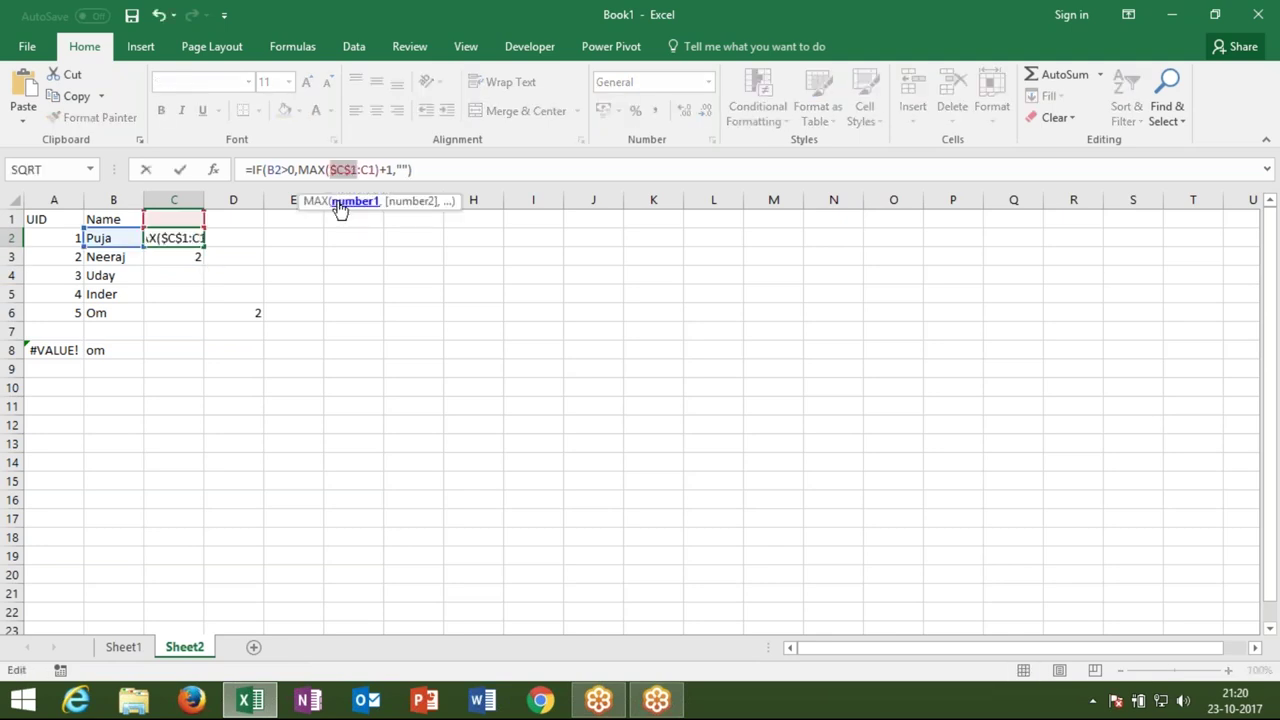
pyautogui.hotkey('ctrl', 'Return')
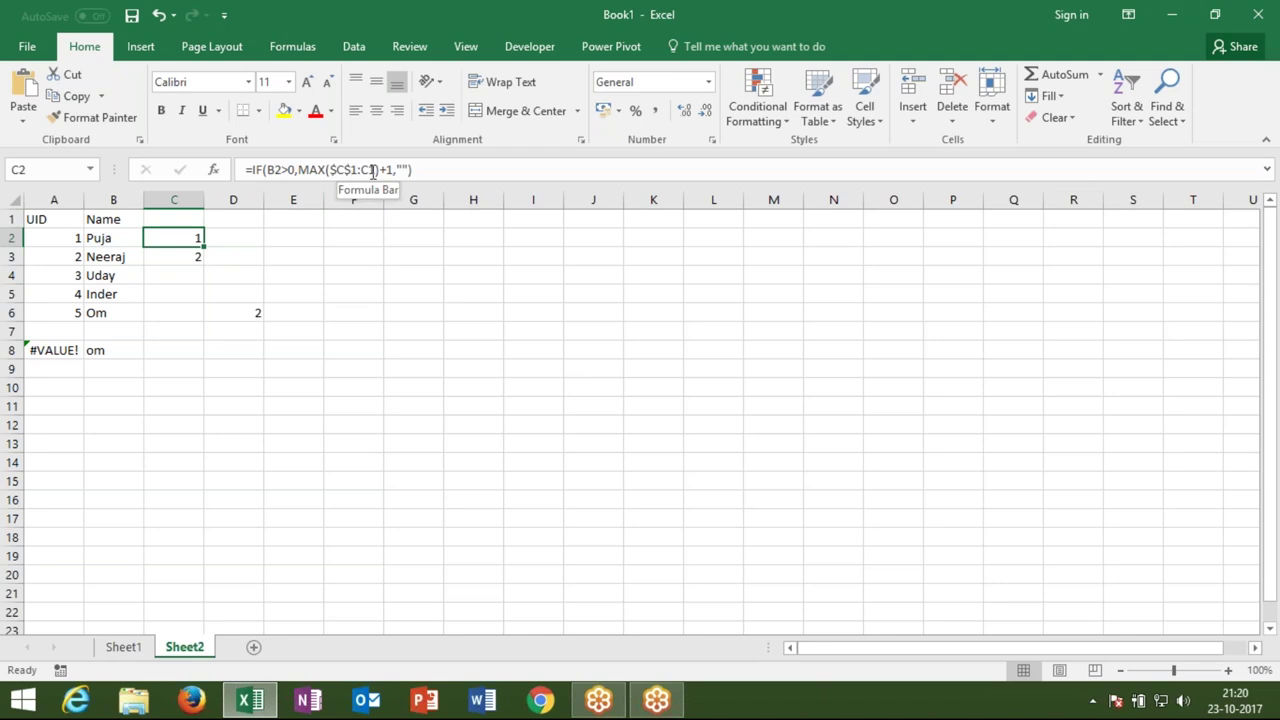
# Fill C2's formula down to C8, numbering names 1–6, and add a new blank sheet.
pyautogui.moveTo(204, 246); pyautogui.dragTo(203, 364)
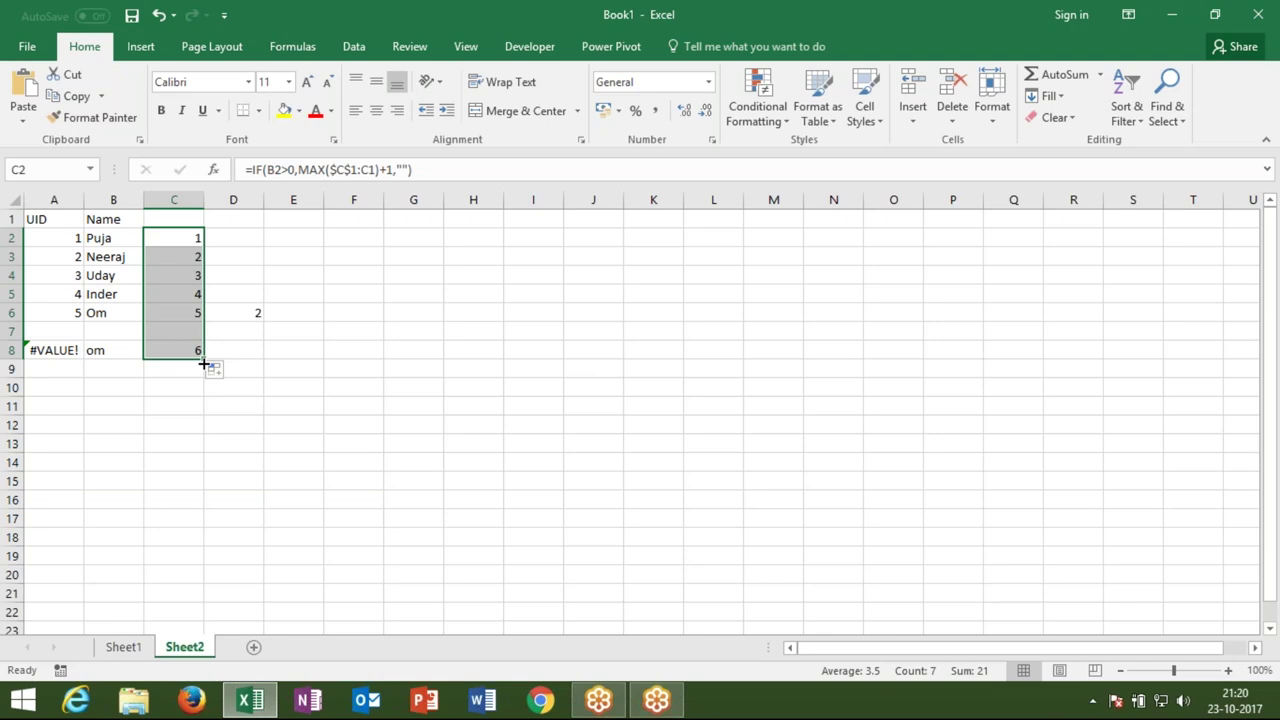
pyautogui.click(137, 480)
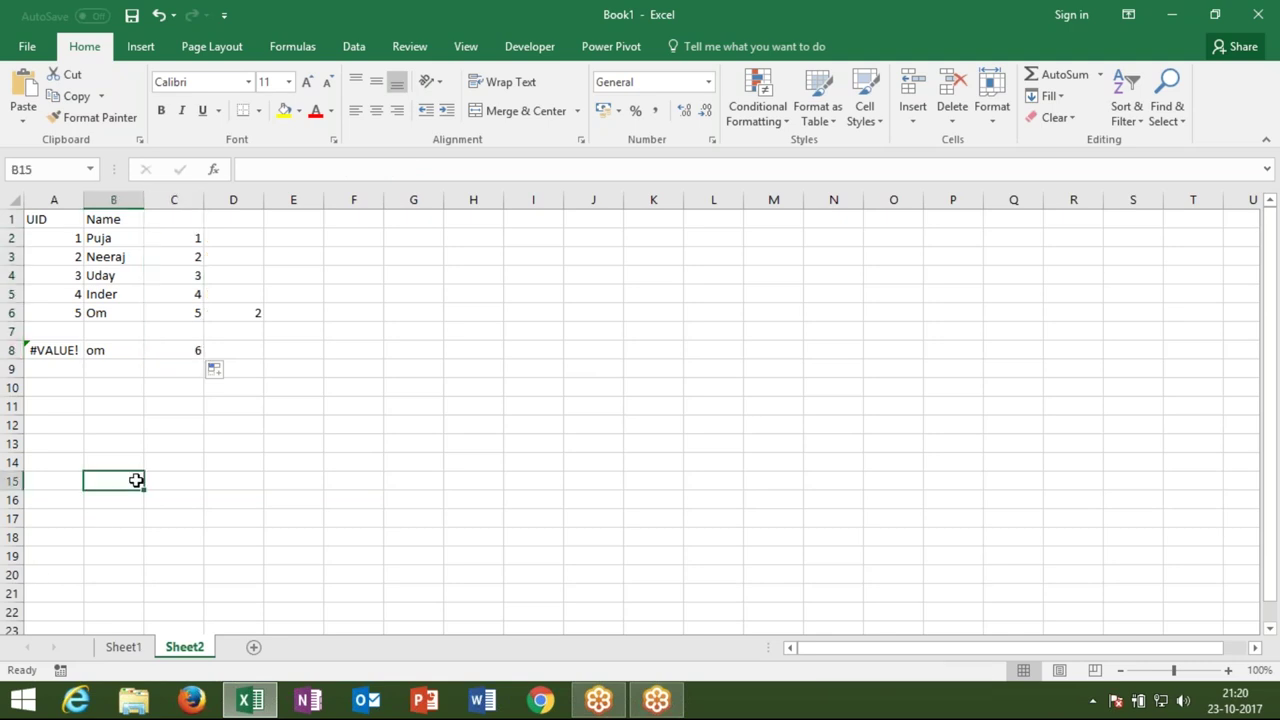
pyautogui.click(253, 647)
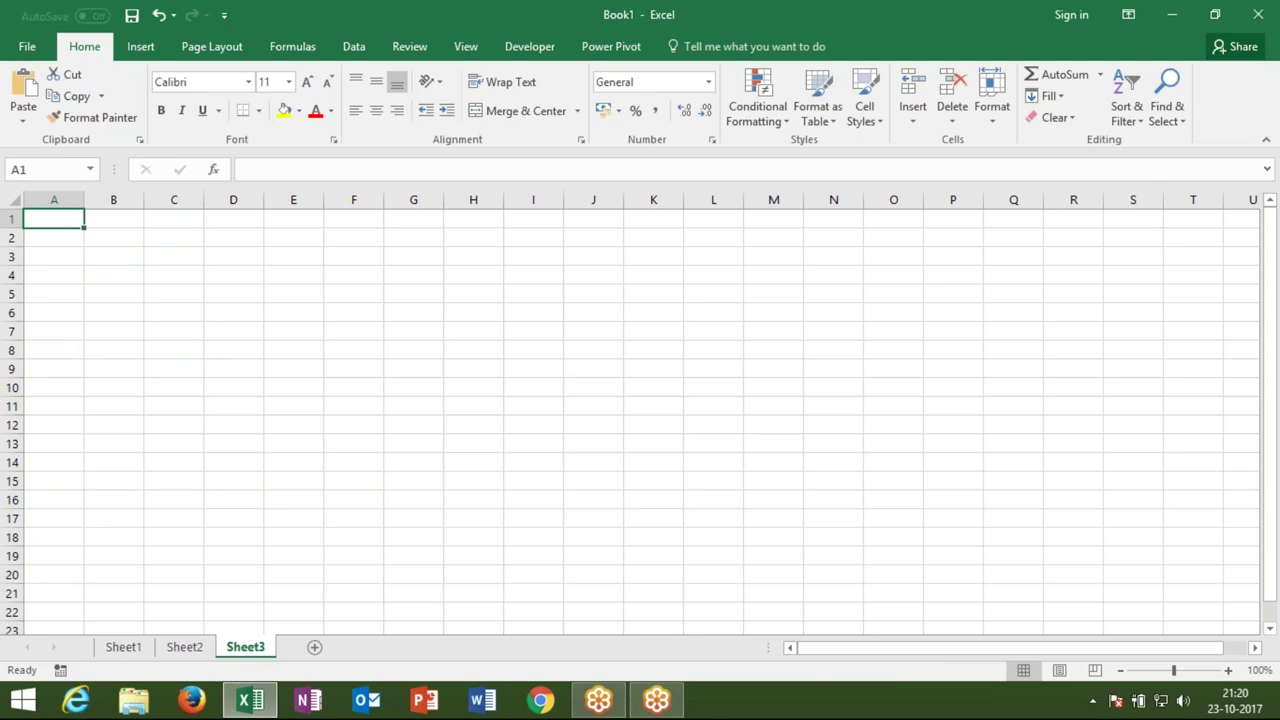
# Return to Sheet2 and open C2's =IF(B2>0,MAX($C$1:C1)+1,"") formula in edit mode.
pyautogui.click(174, 349)
pyautogui.click(72, 217)
pyautogui.click(197, 654)
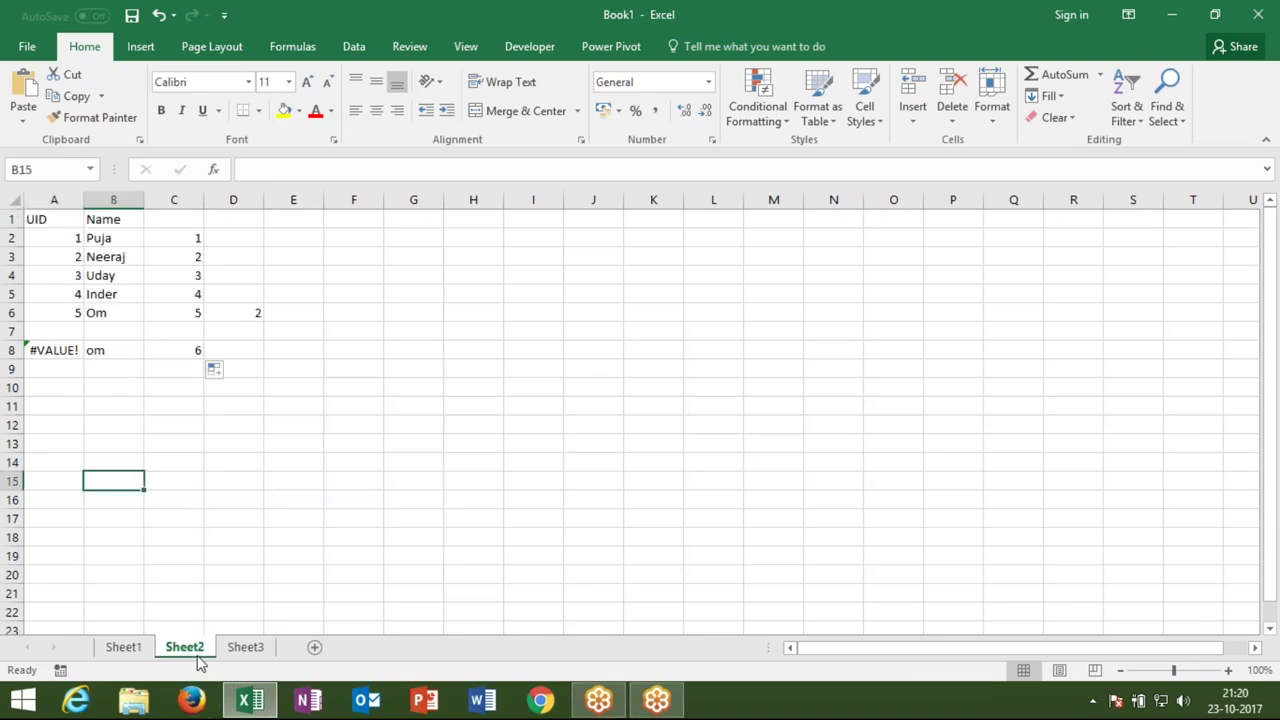
pyautogui.click(186, 237)
pyautogui.doubleClick(186, 237)
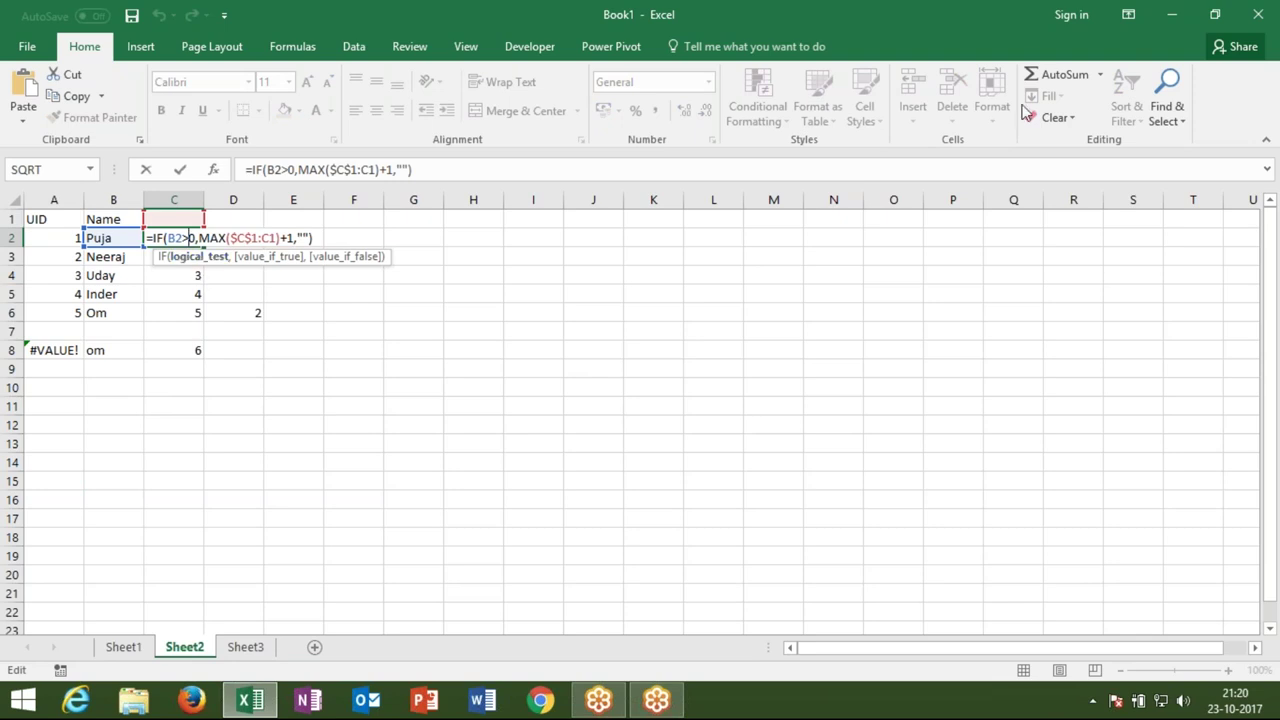
pyautogui.click(1050, 120)
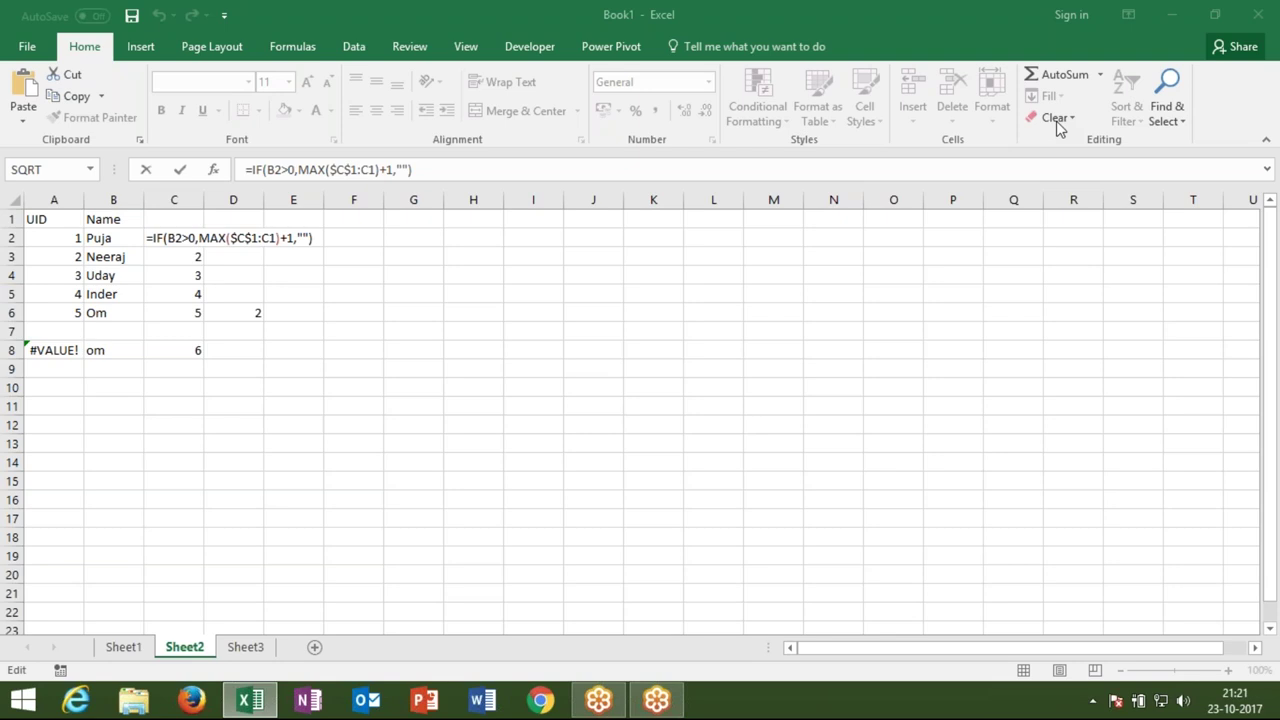
pyautogui.click(190, 238)
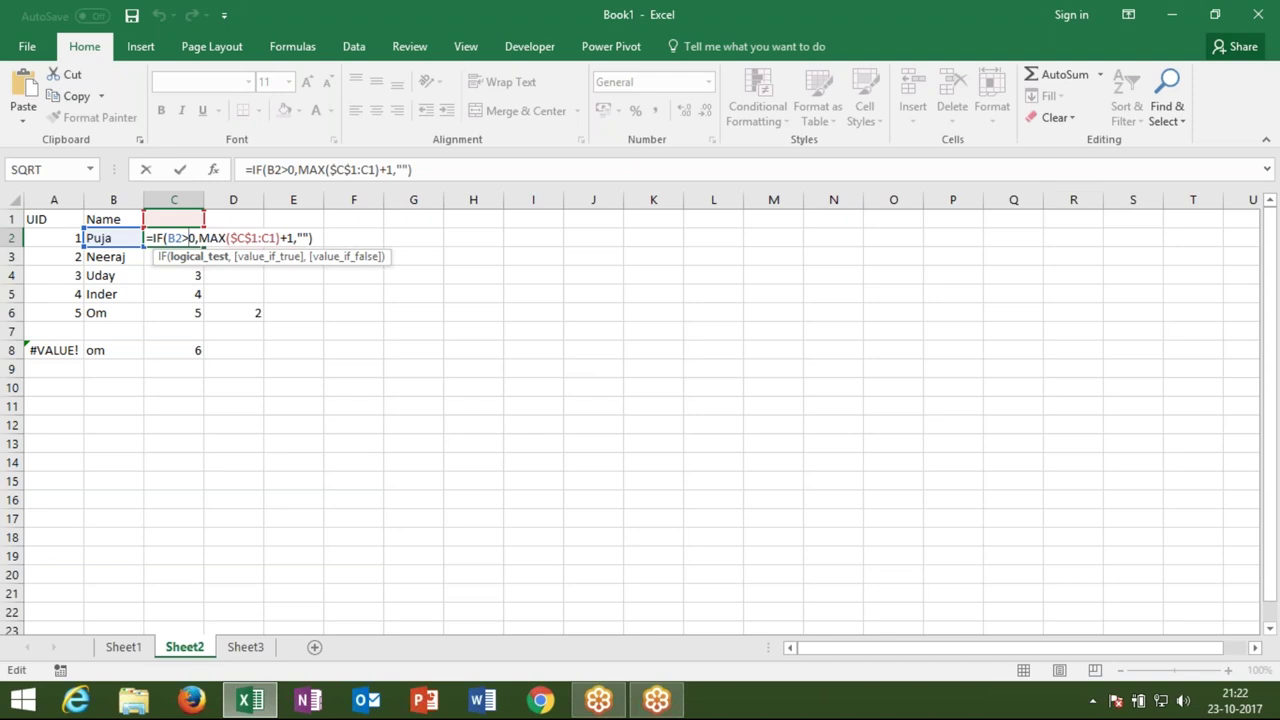
# Commit C2 unchanged, then list 2, 6, 5, 5, 6 in H2:H6.
pyautogui.hotkey('ctrl', 'Return')
pyautogui.click(488, 236)
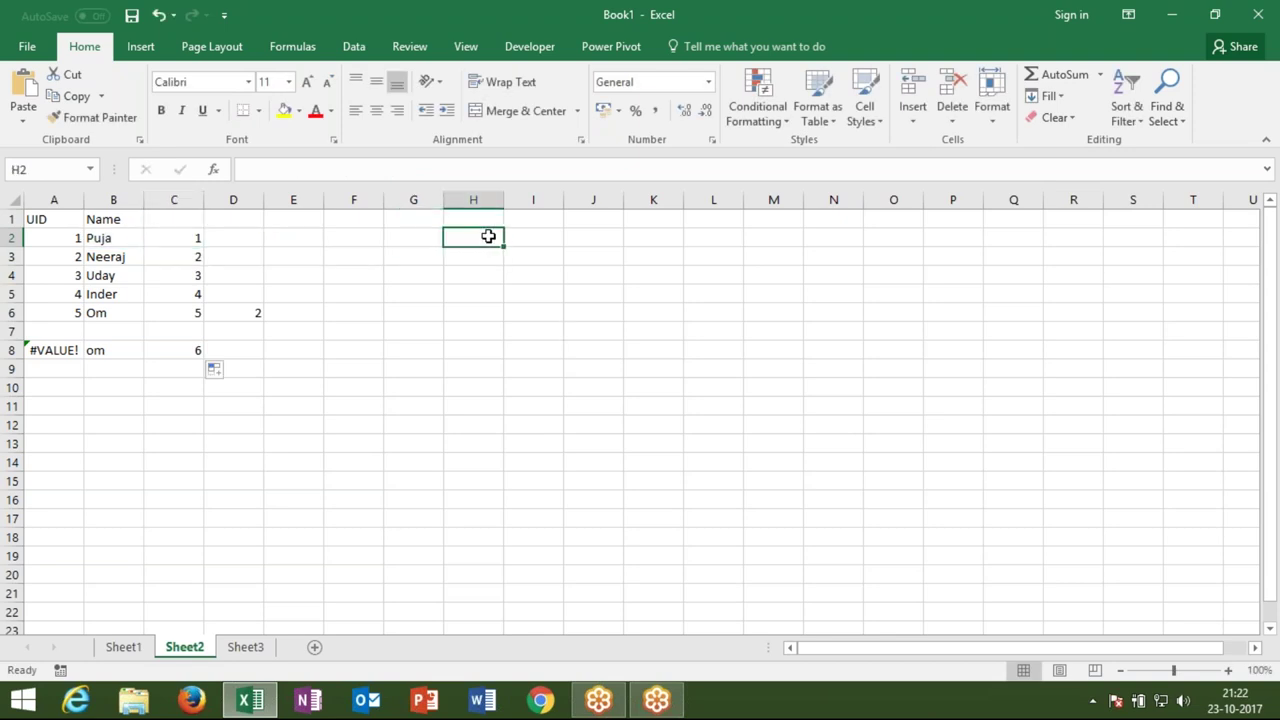
pyautogui.write('2')
pyautogui.press('Return')
pyautogui.write('6')
pyautogui.press('Return')
pyautogui.write('5 5')
pyautogui.press('Return')
pyautogui.write('6')
pyautogui.press('Return')
# Replace a RANK attempt in I2 with =MAX(H:H), which returns 6.
pyautogui.click(515, 237)
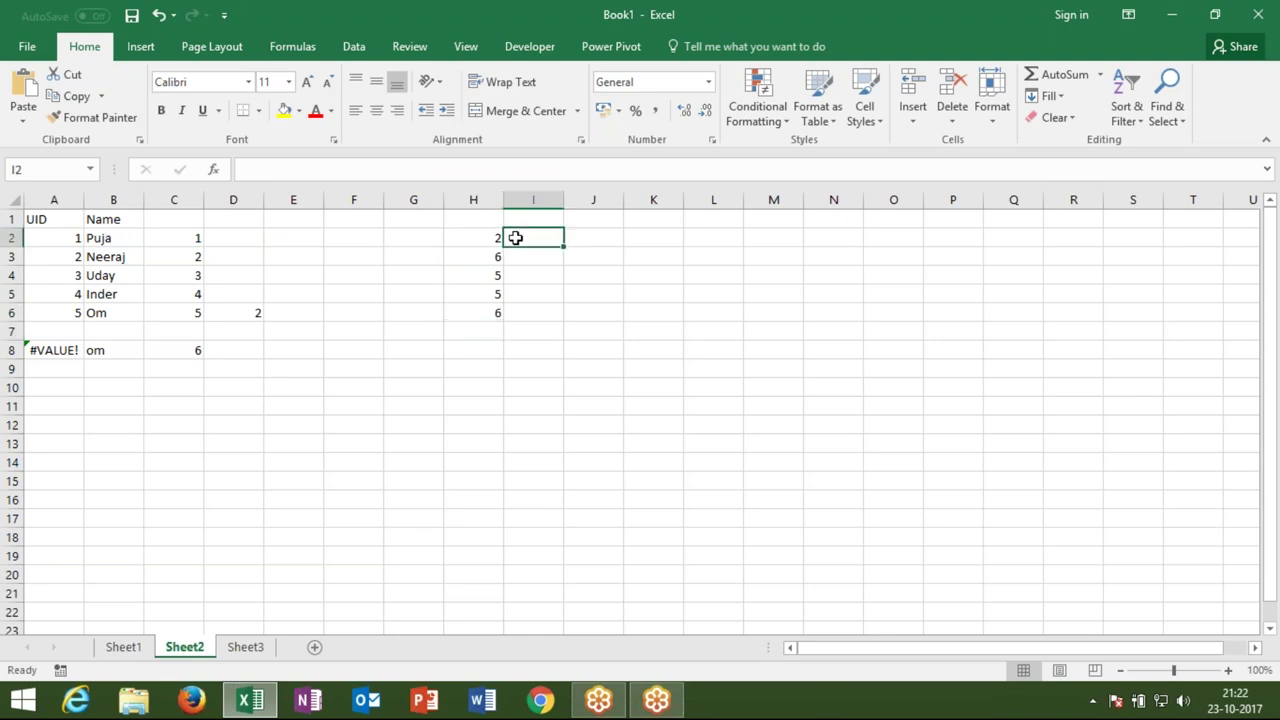
pyautogui.write('=rank')
pyautogui.press('Tab')
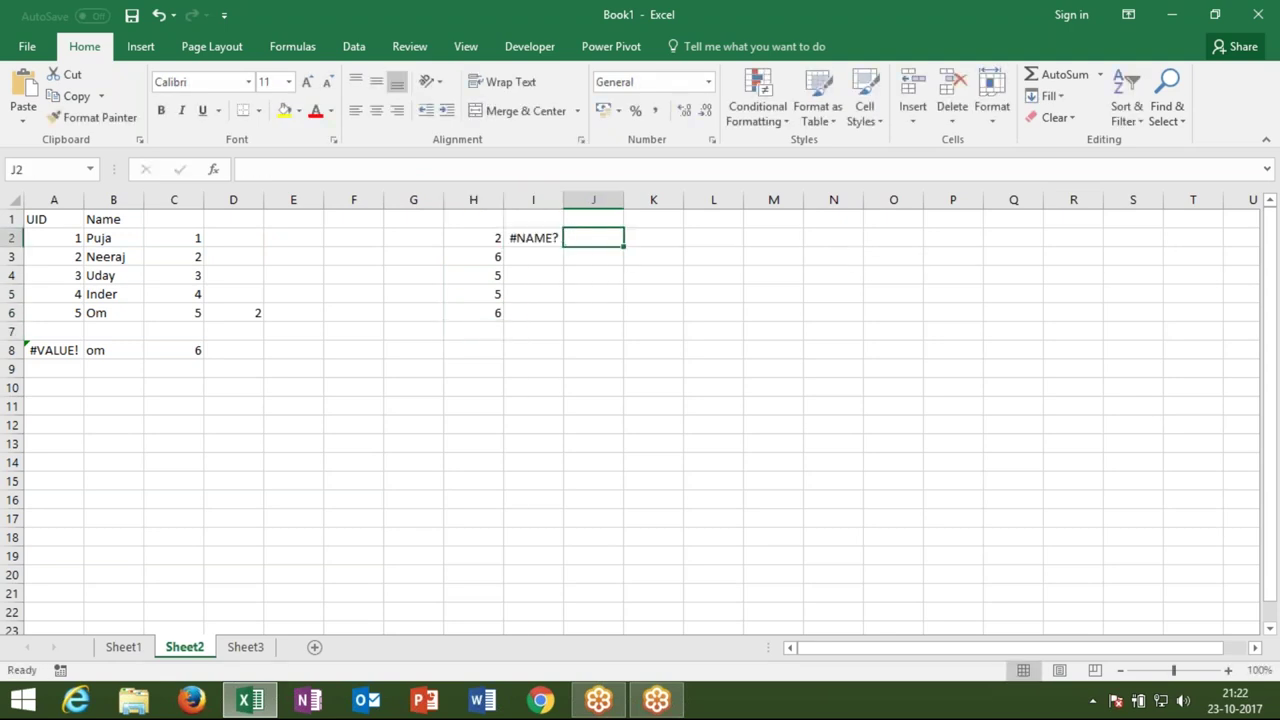
pyautogui.click(533, 237)
pyautogui.write('=')
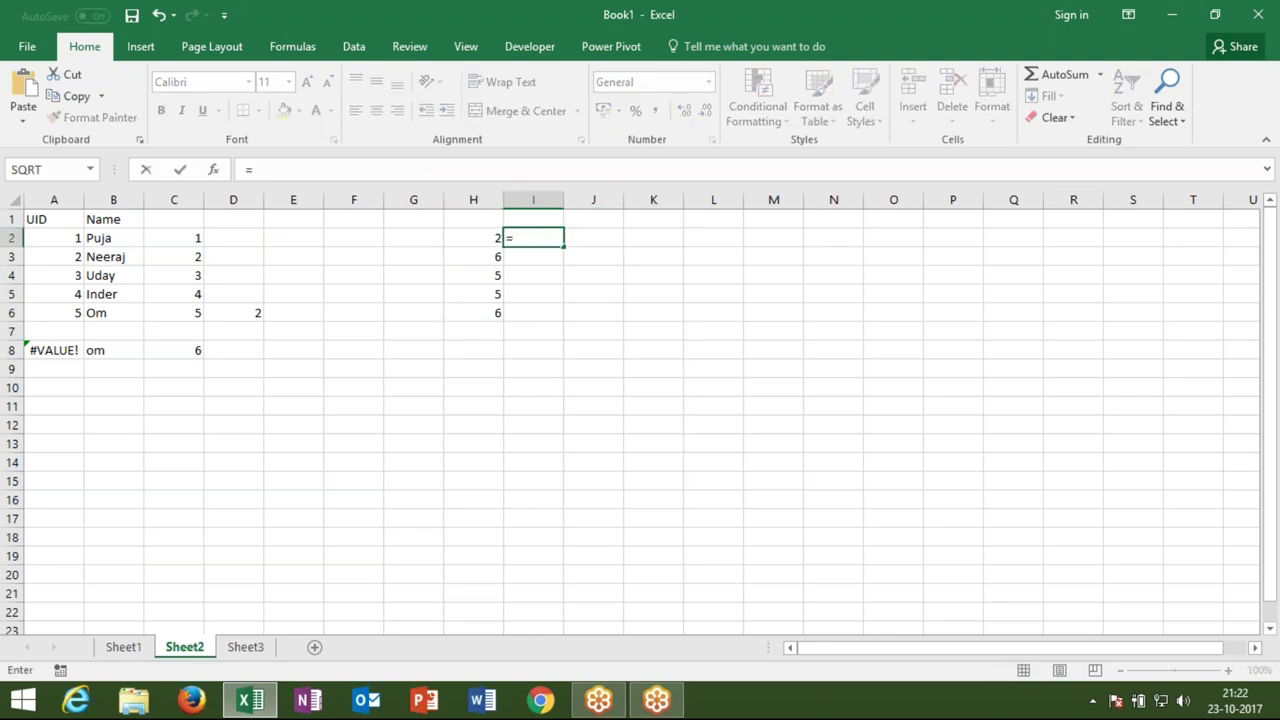
pyautogui.write('max')
pyautogui.click(473, 200)
pyautogui.doubleClick(523, 237)
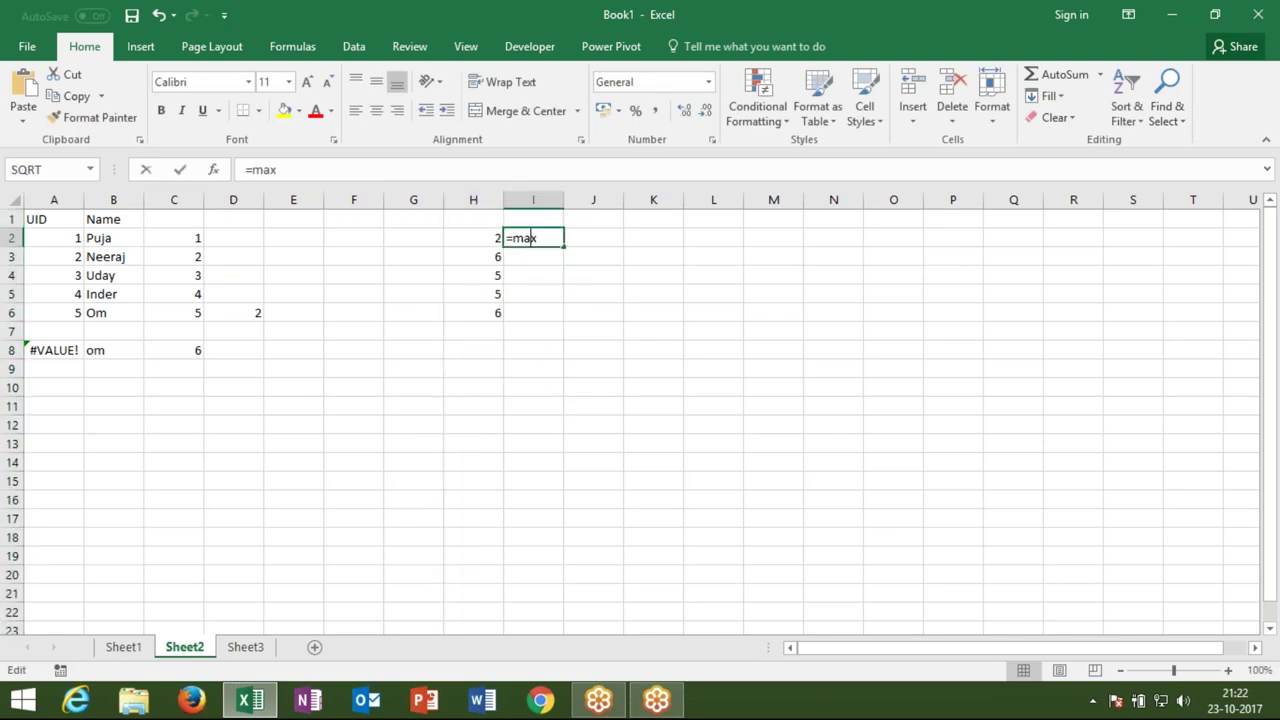
pyautogui.write('(')
pyautogui.click(473, 219)
pyautogui.click(481, 200)
pyautogui.press('Return')
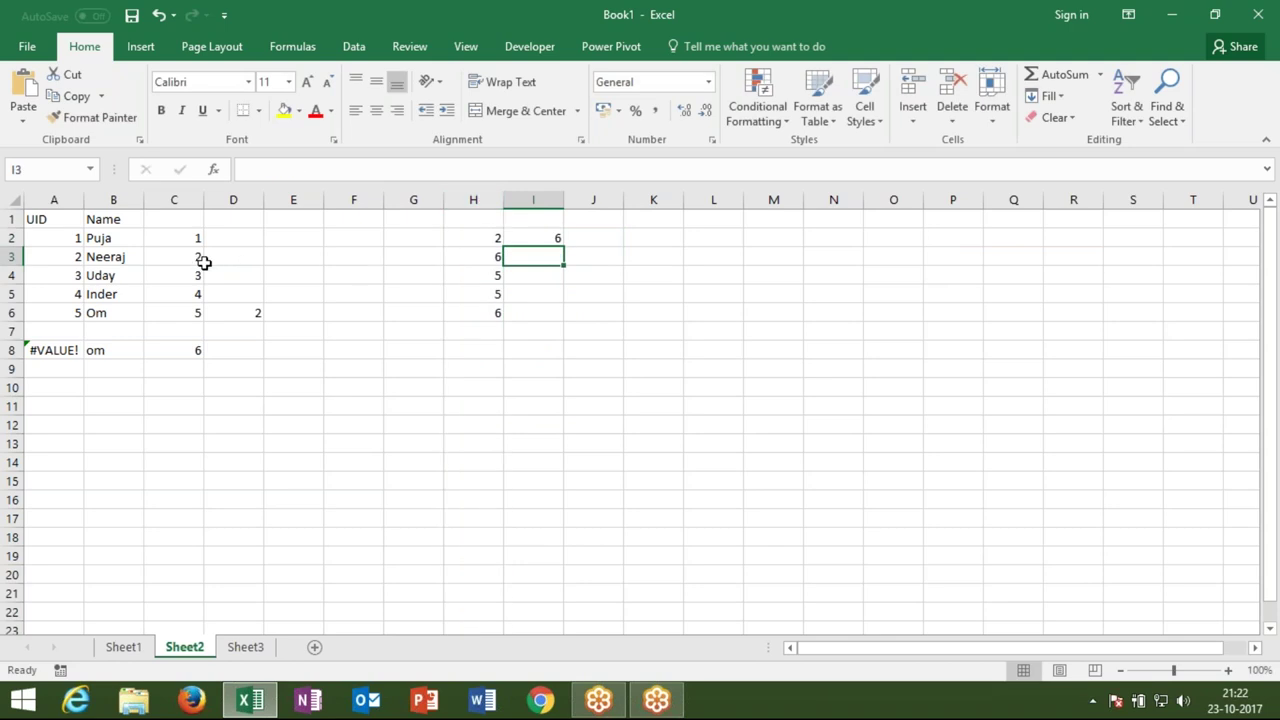
pyautogui.click(190, 260)
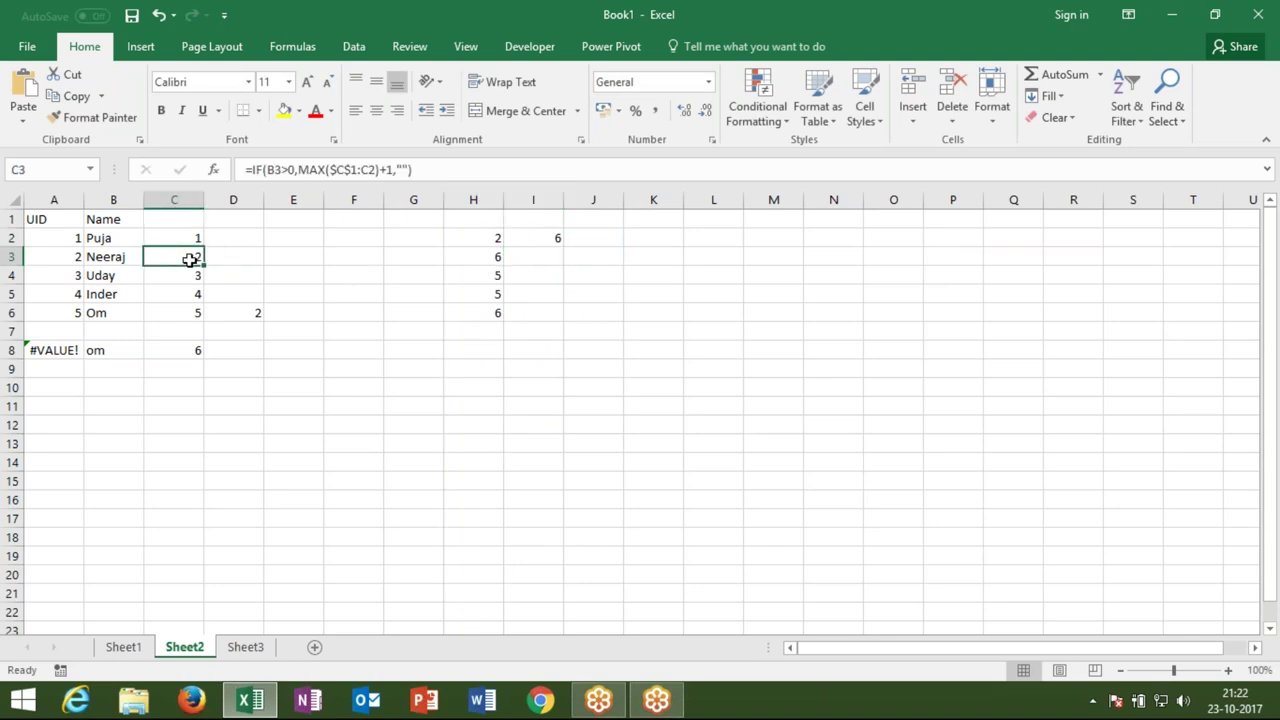
# Inspect the anchored MAX formulas in C3, C4 and C8, then switch to Sheet3.
pyautogui.doubleClick(190, 260)
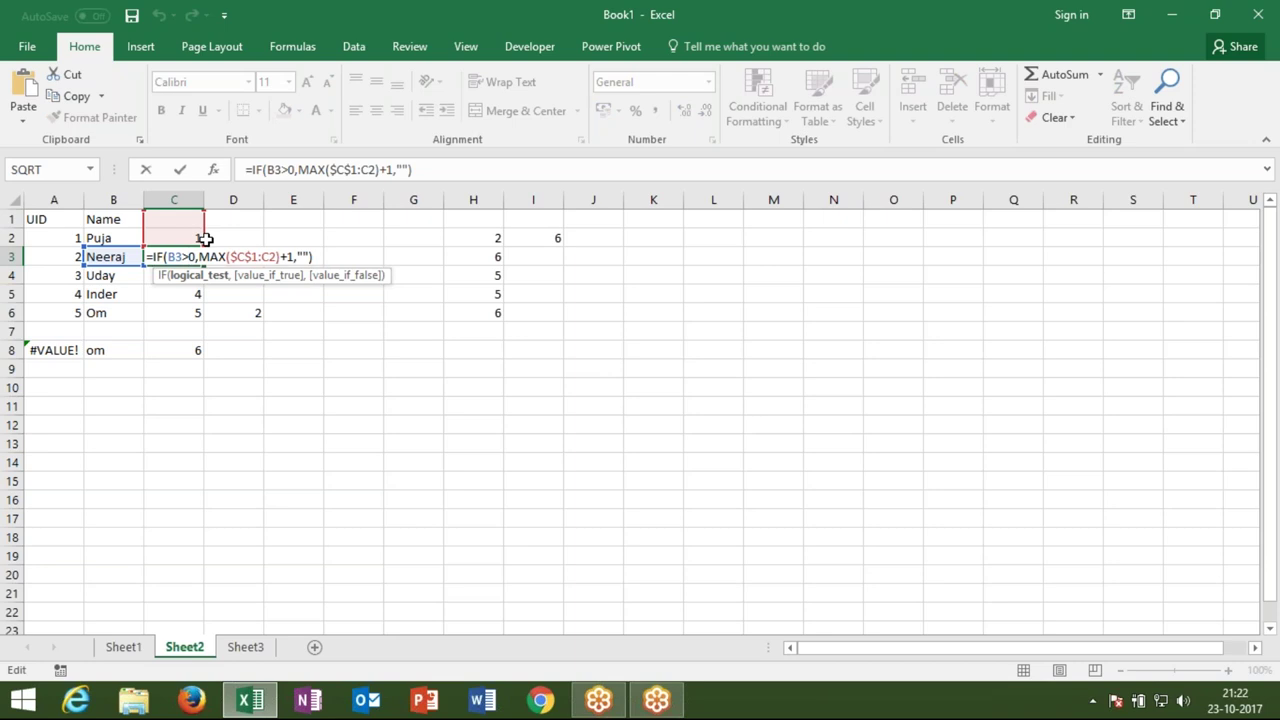
pyautogui.press('Return')
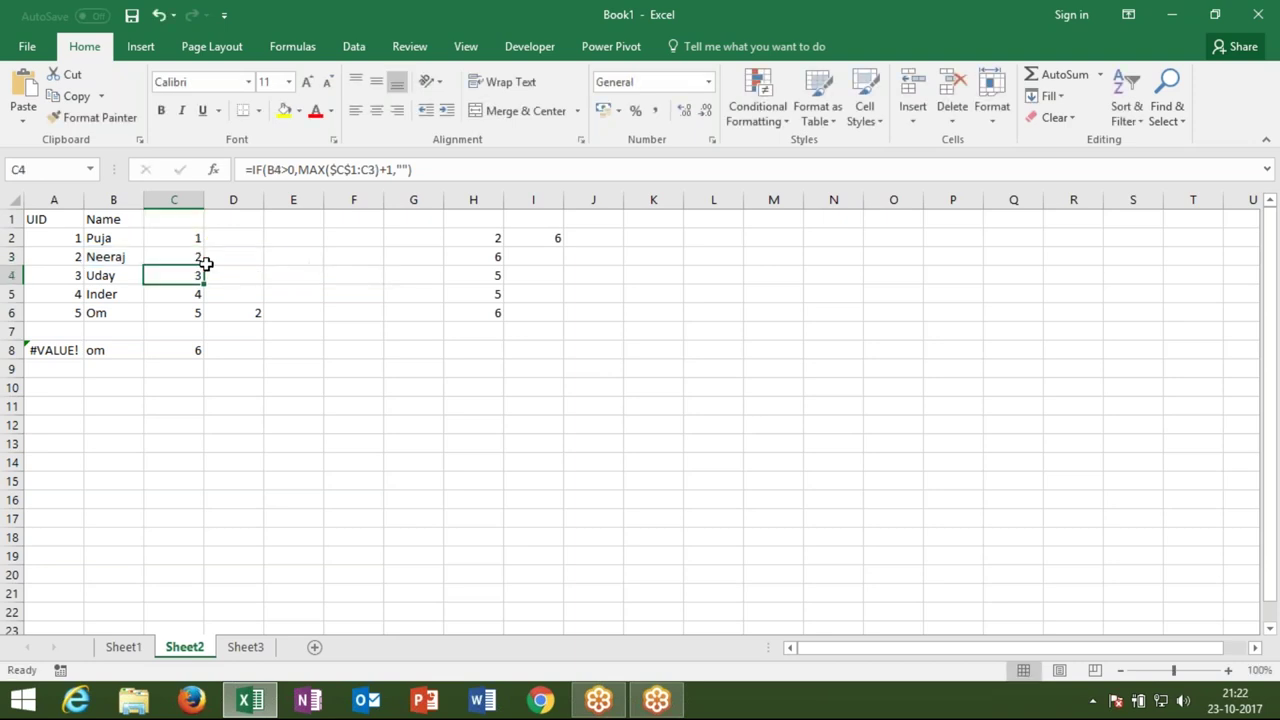
pyautogui.doubleClick(198, 276)
pyautogui.press('Return')
pyautogui.doubleClick(189, 348)
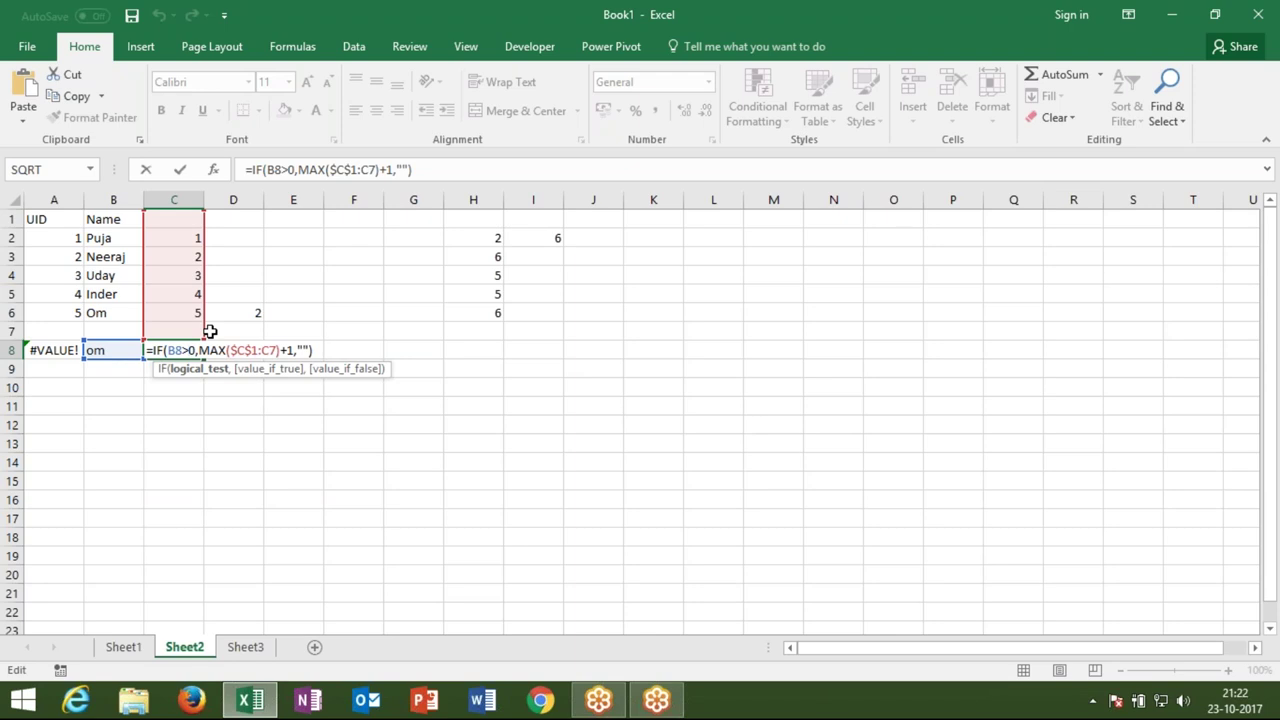
pyautogui.click(251, 655)
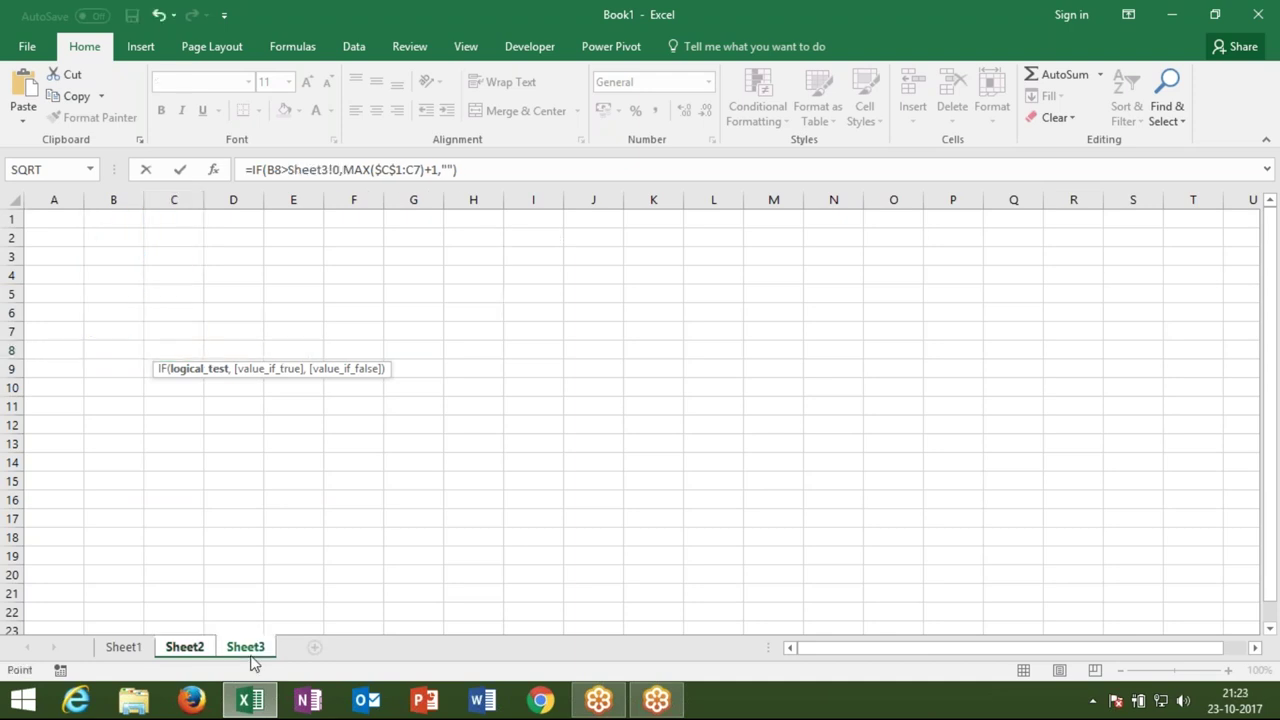
pyautogui.press('Return')
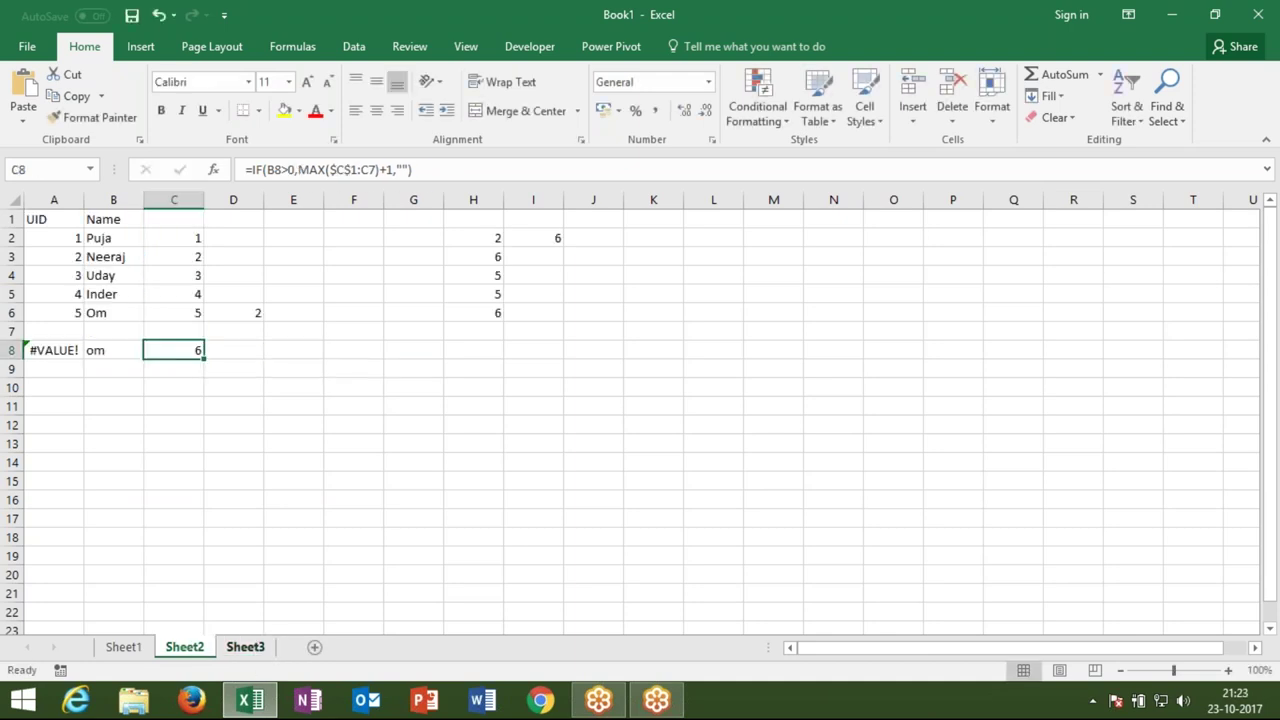
pyautogui.click(248, 650)
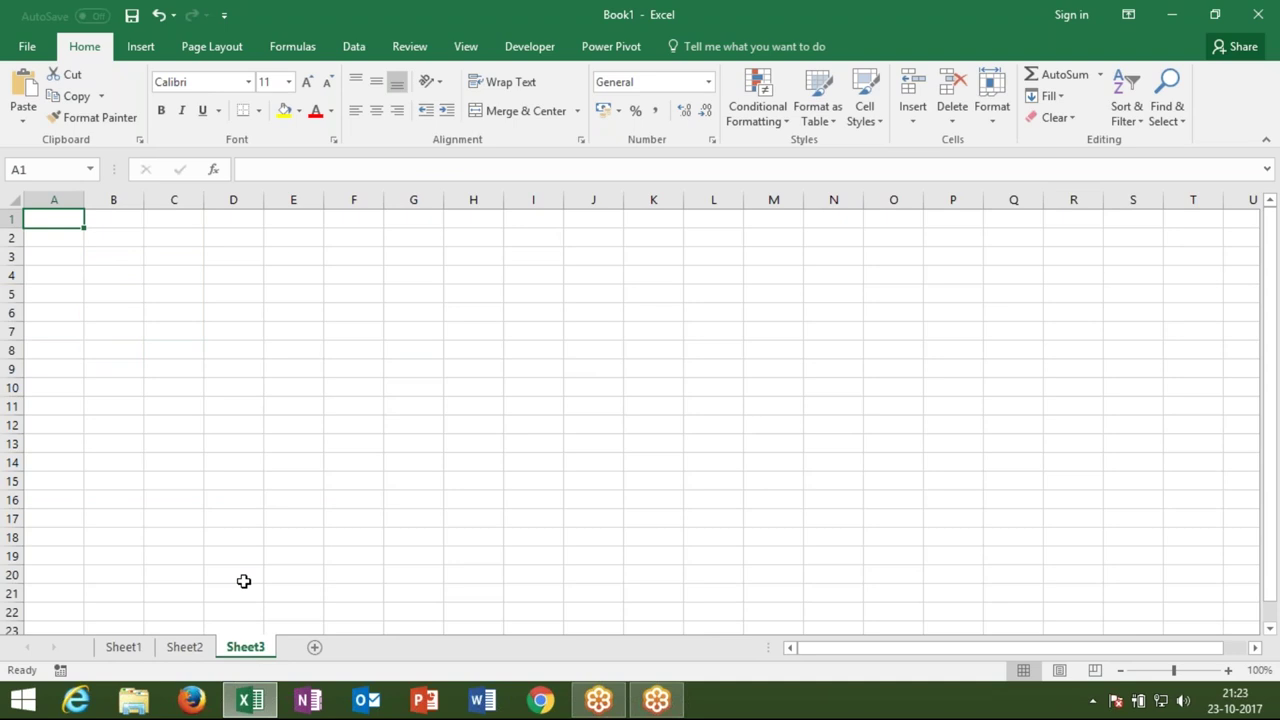
# Put the heading Sr in A1 and the limit 10 in D1, replacing an initial 8.
pyautogui.write('Sr')
pyautogui.press('Tab')
pyautogui.click(255, 221)
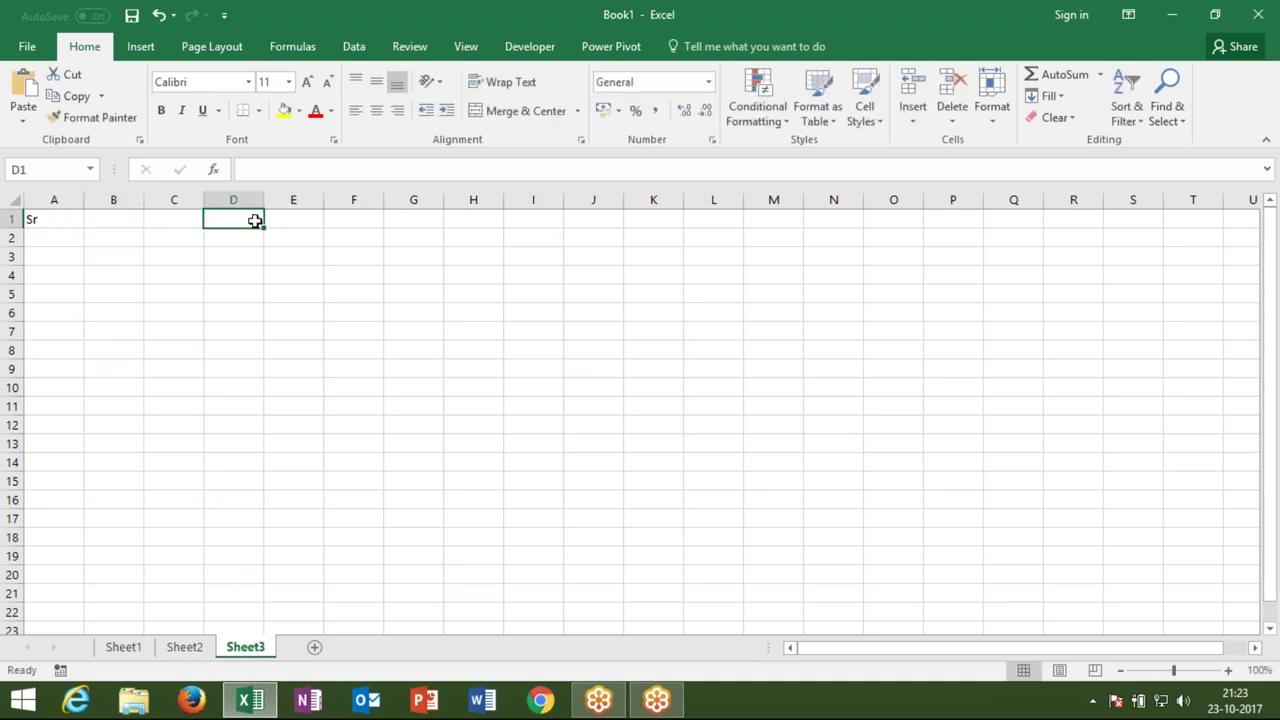
pyautogui.write('8')
pyautogui.press('Return')
pyautogui.press('Up')
pyautogui.press('Left')
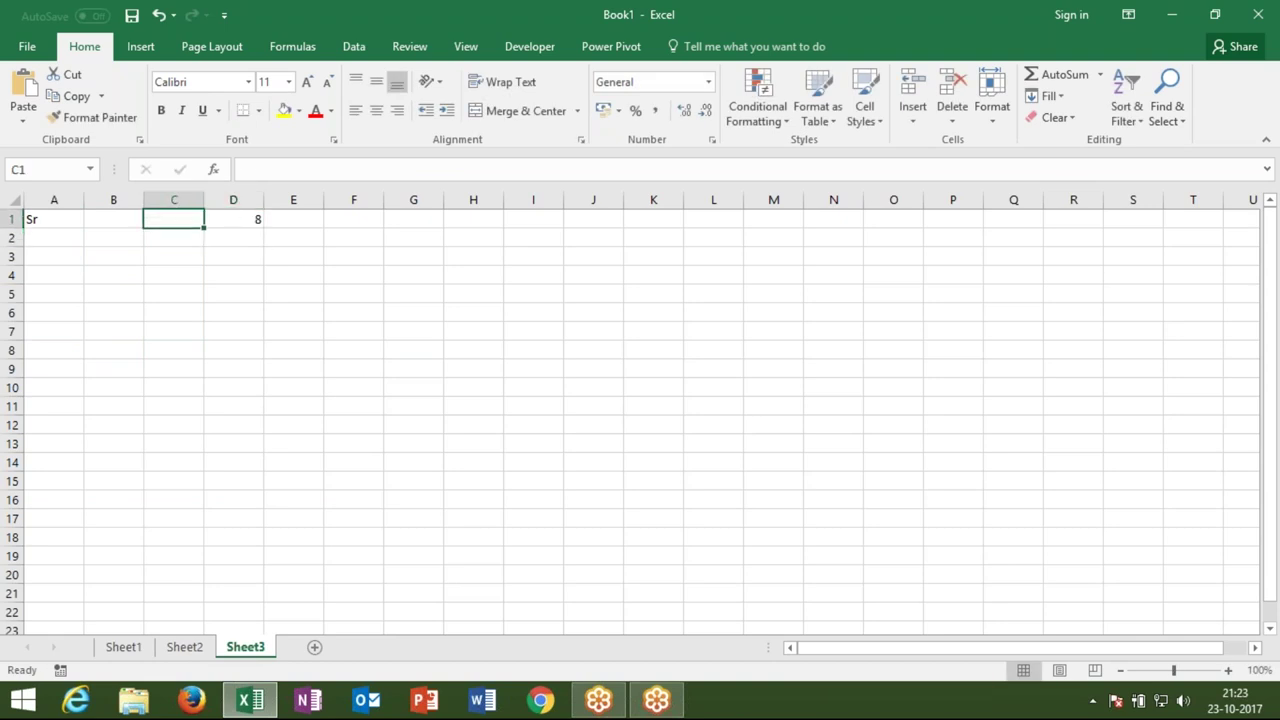
pyautogui.moveTo(45, 238); pyautogui.dragTo(40, 405)
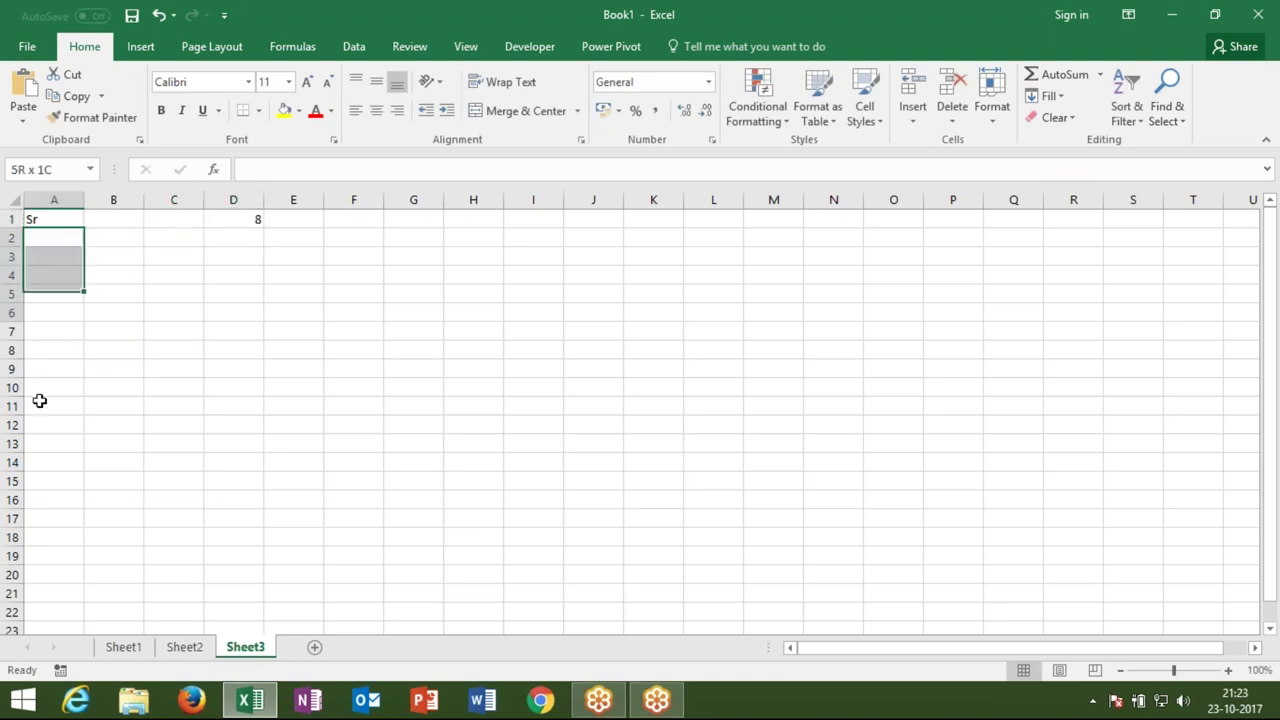
pyautogui.click(256, 221)
pyautogui.write('10')
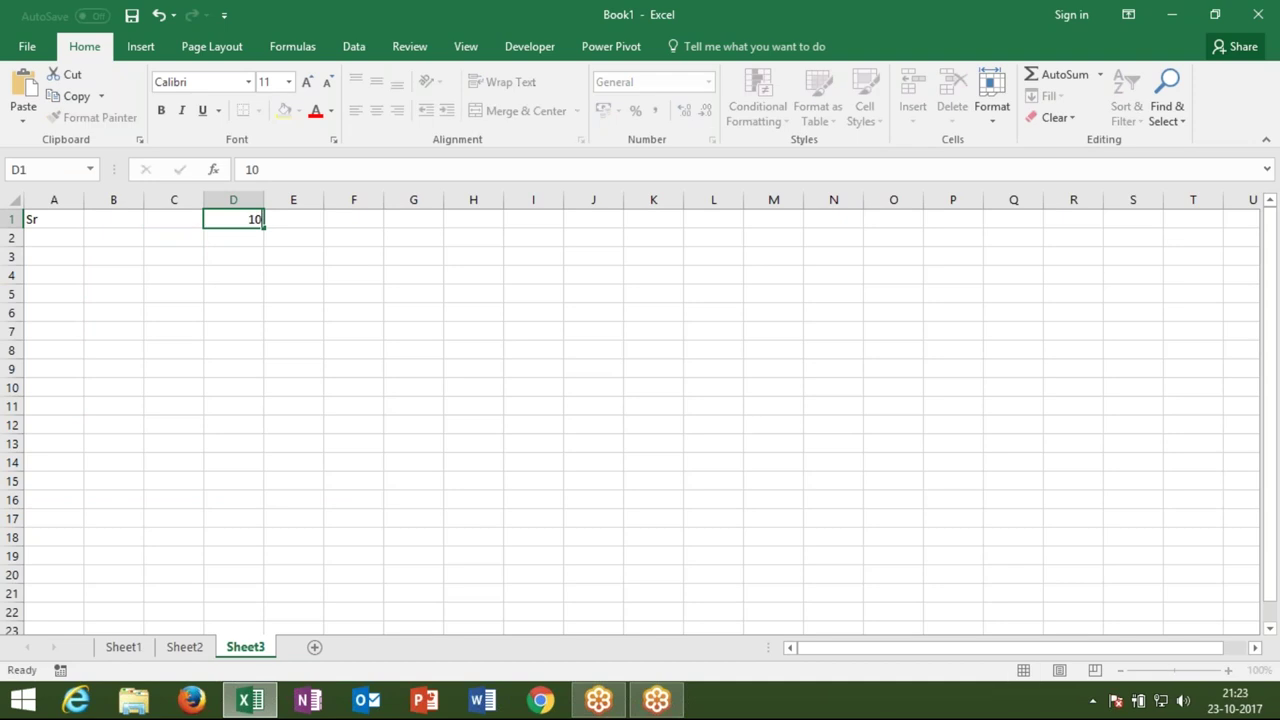
pyautogui.press('Return')
pyautogui.press('Up')
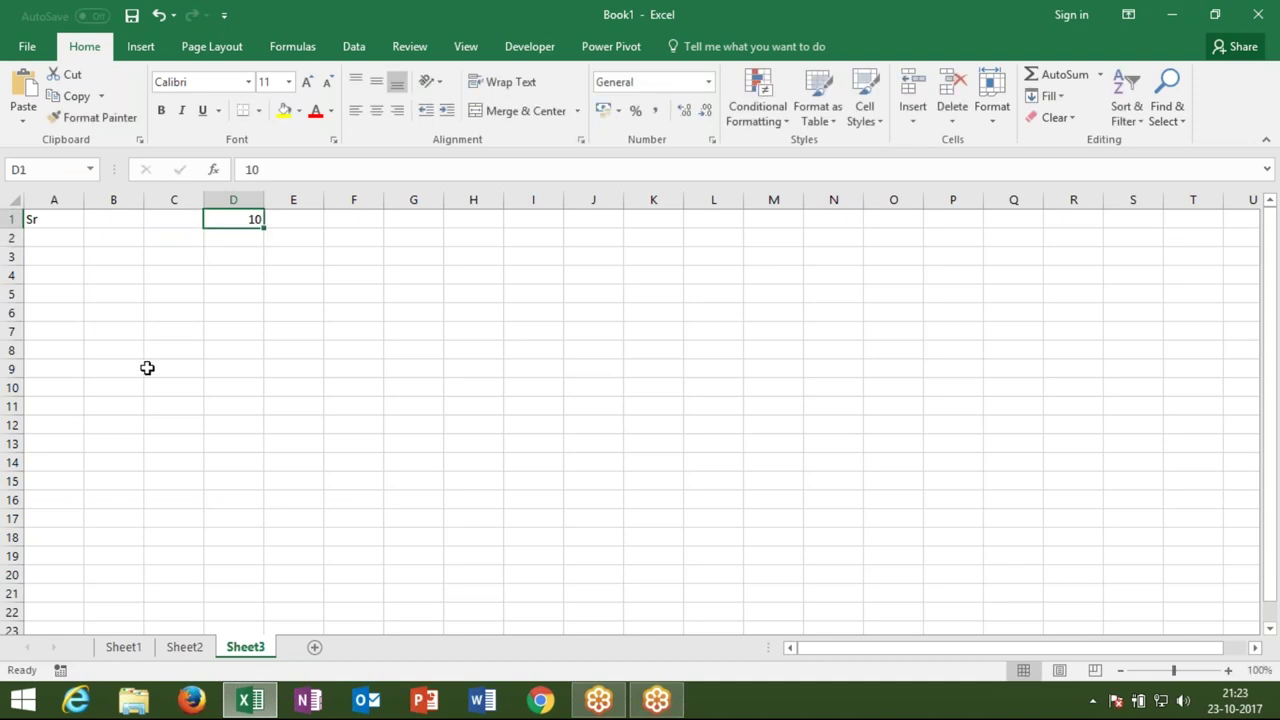
# Enter the starting value 1 in A2.
pyautogui.click(70, 238)
pyautogui.write('1')
pyautogui.press('Return')
# Enter =IF(A2+1>D1,"",A2+1) in A3, which returns 2.
pyautogui.write('=if(')
pyautogui.click(68, 238)
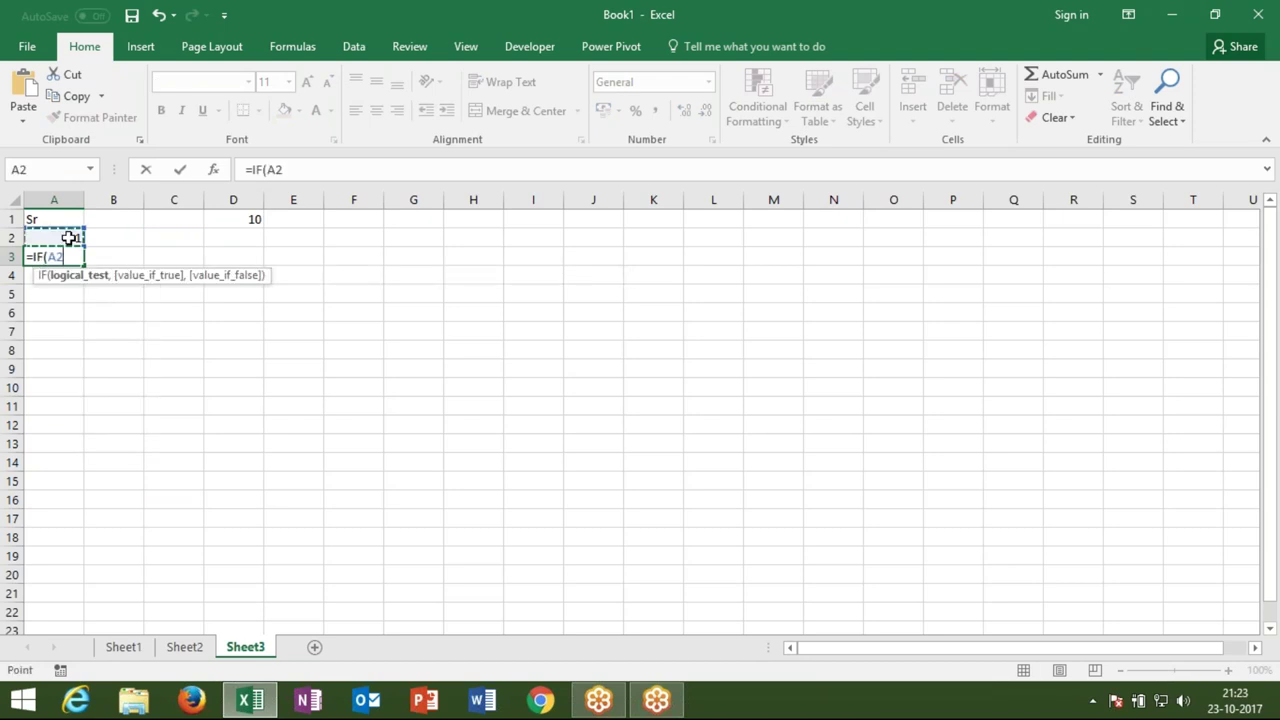
pyautogui.write('+1')
pyautogui.write('>')
pyautogui.click(251, 222)
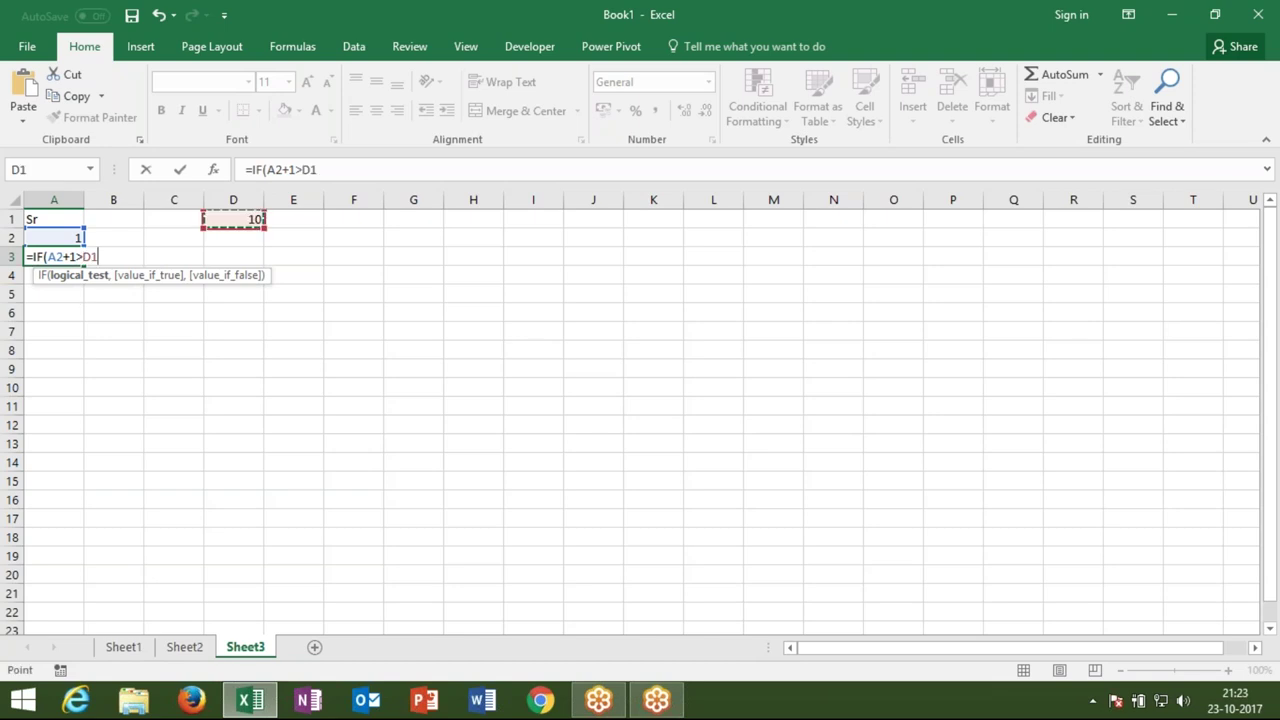
pyautogui.write(',')
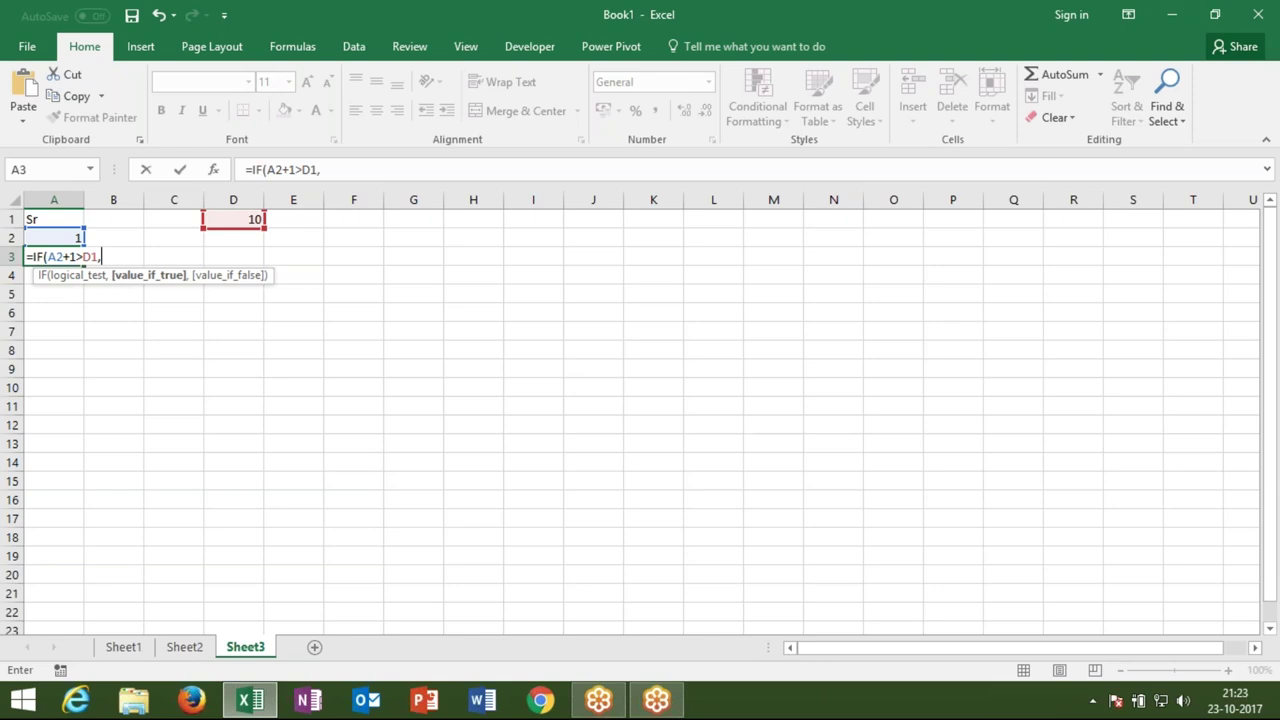
pyautogui.write('"",')
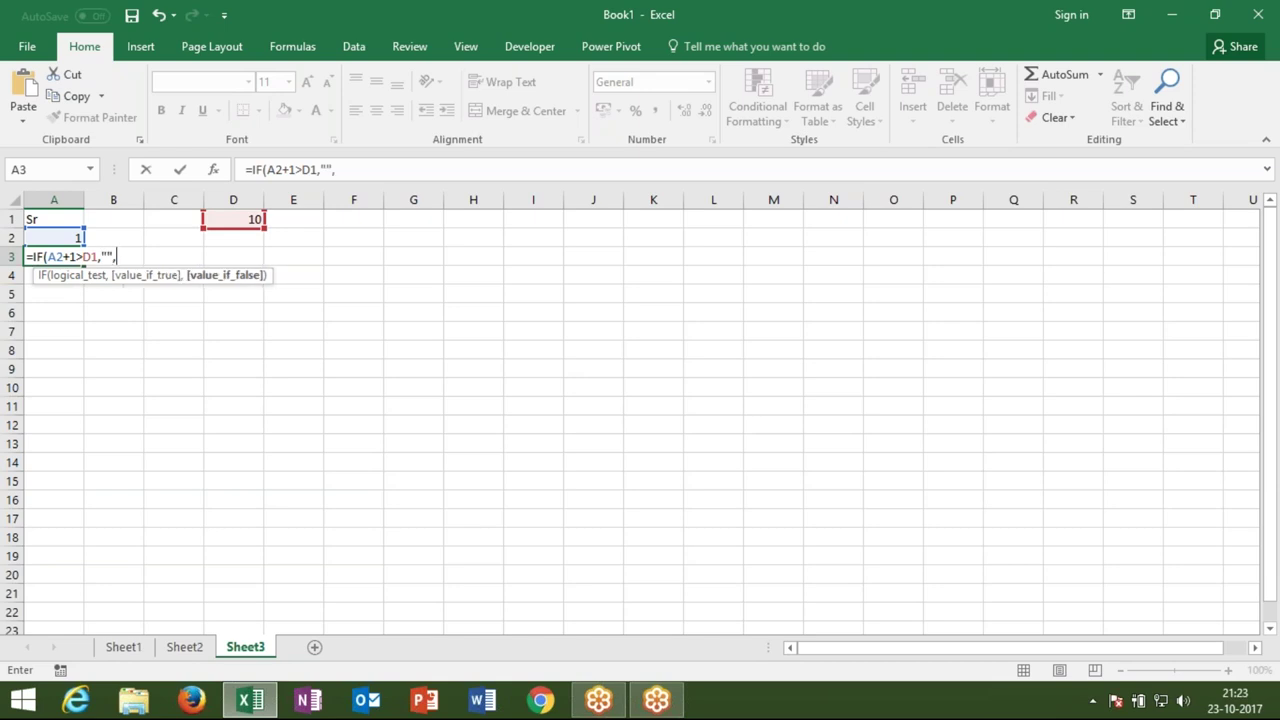
pyautogui.click(75, 236)
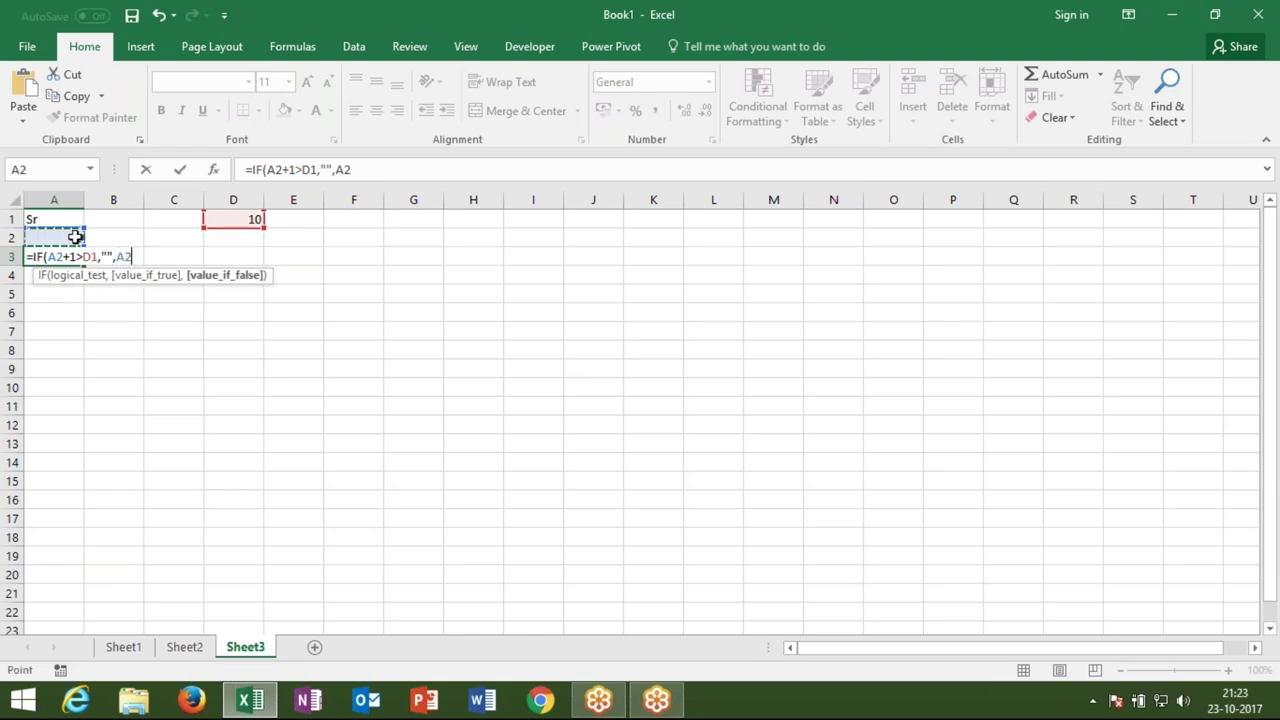
pyautogui.write(')')
pyautogui.press('Return')
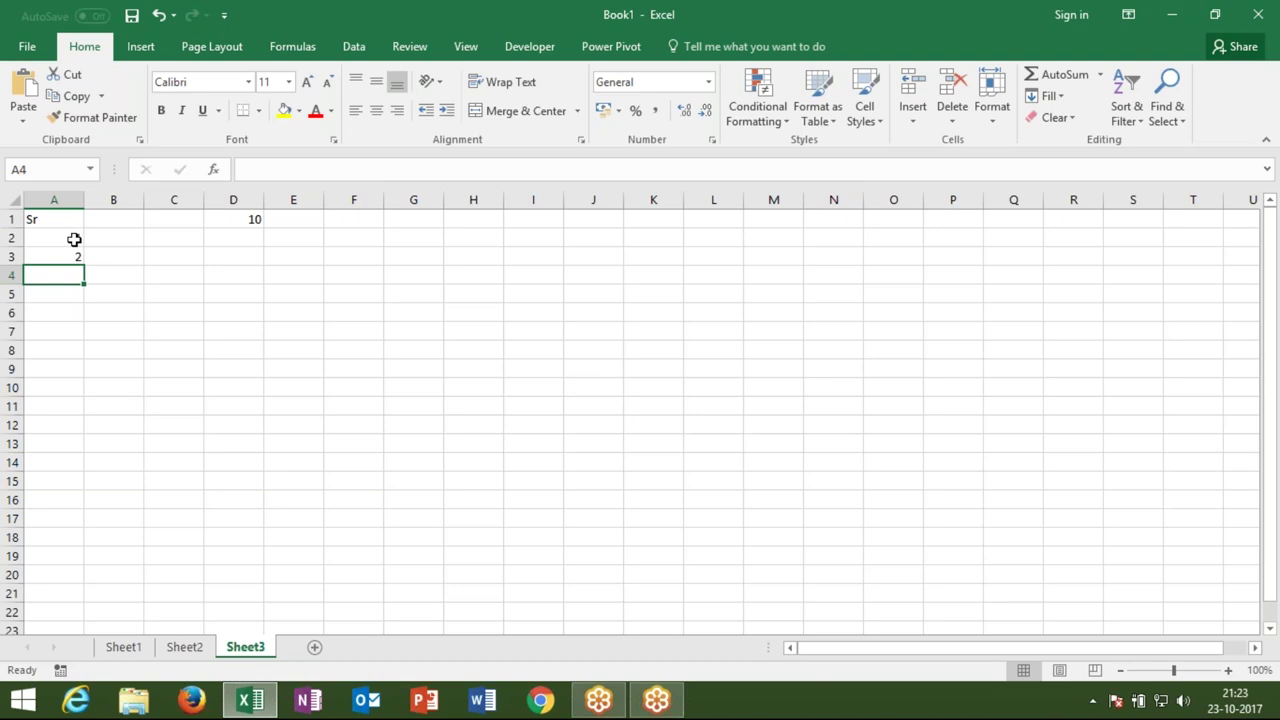
pyautogui.click(72, 256)
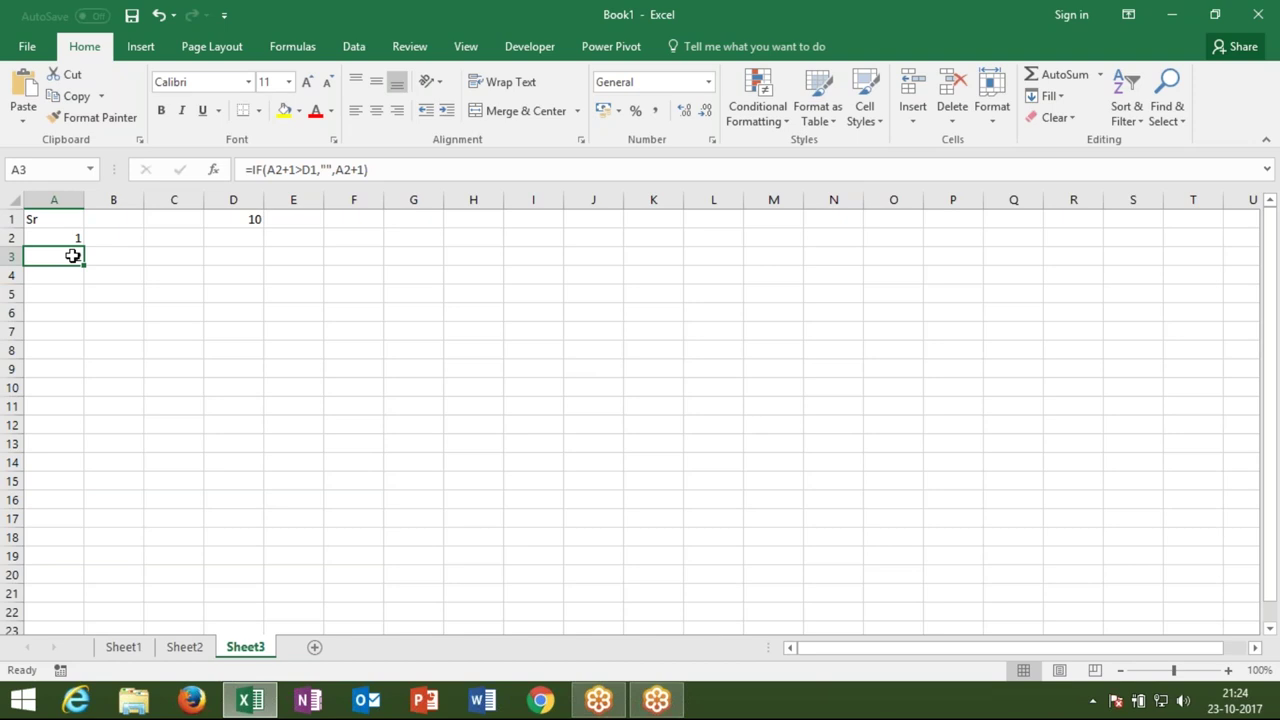
pyautogui.click(72, 276)
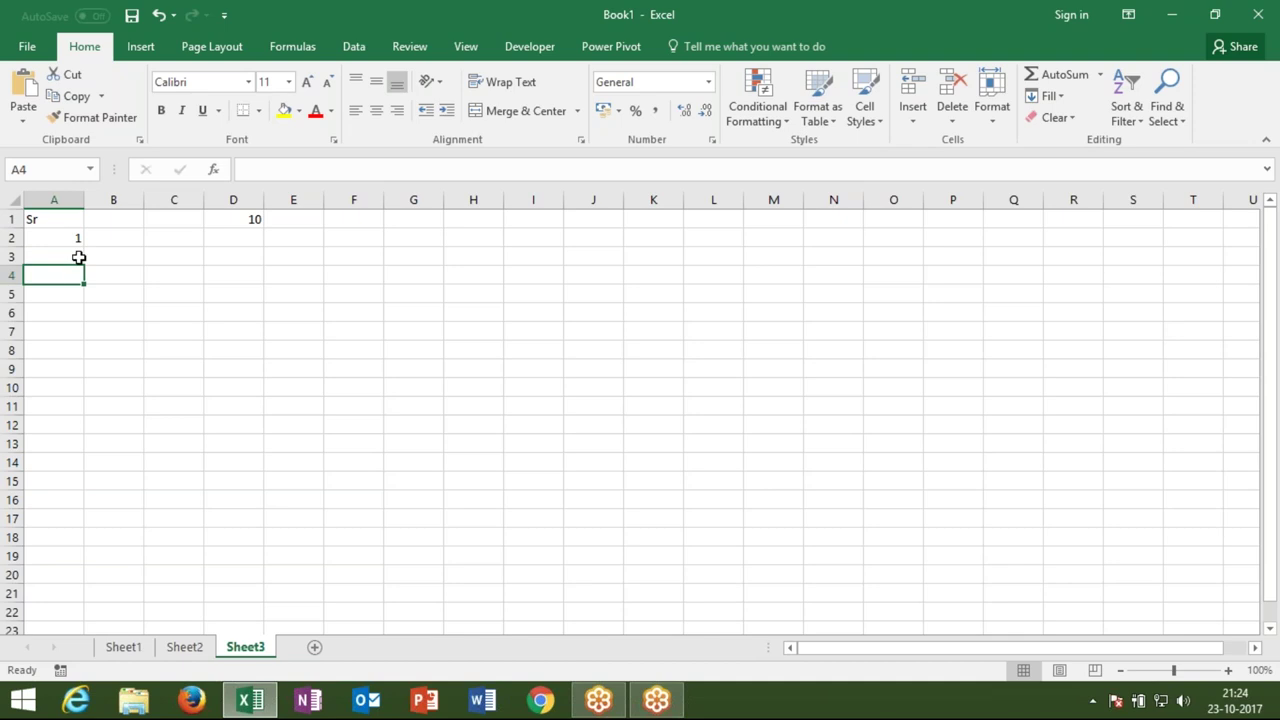
# Wrap A3's IF formula in IFERROR(...,"") so errors return blank.
pyautogui.click(79, 257)
pyautogui.click(253, 170)
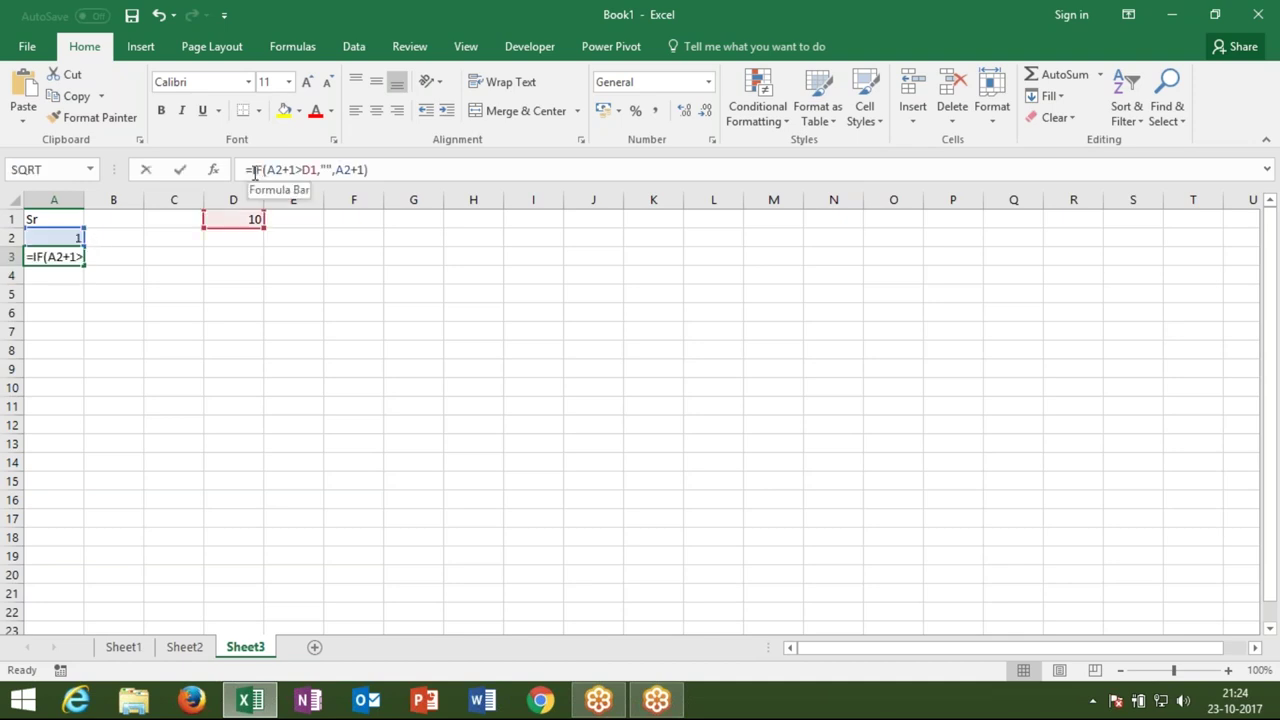
pyautogui.write('if')
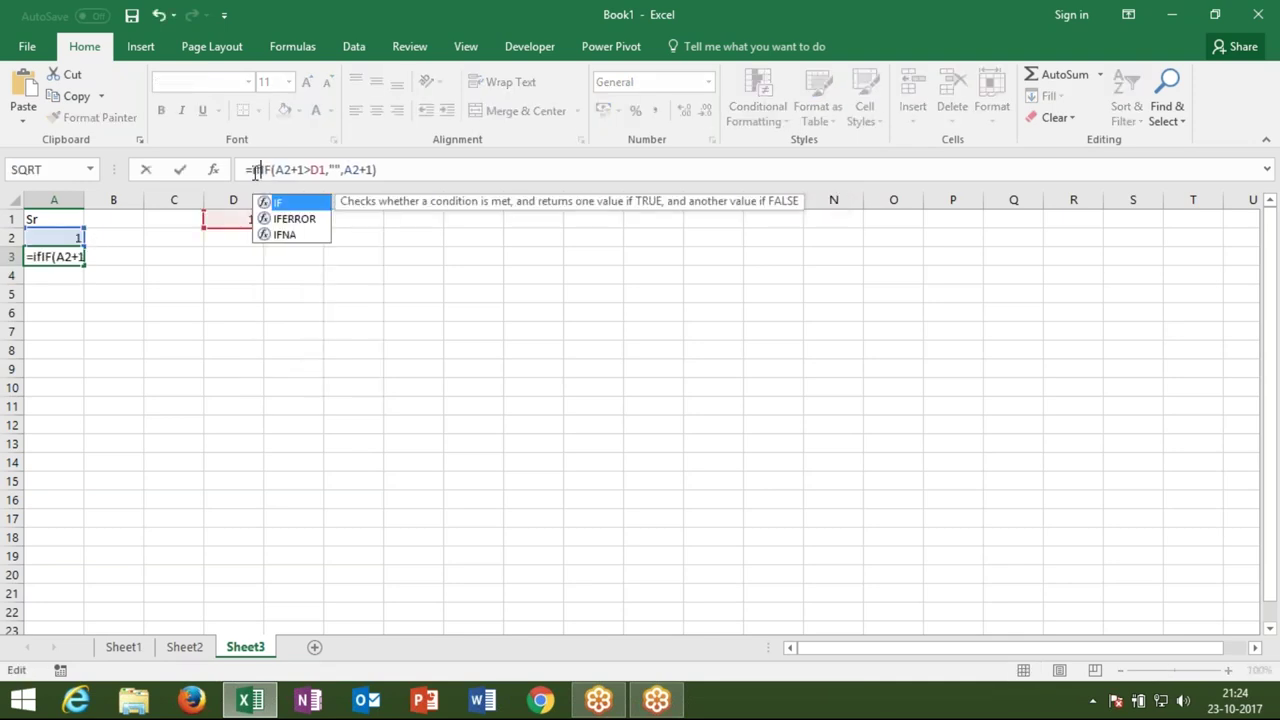
pyautogui.press('Down')
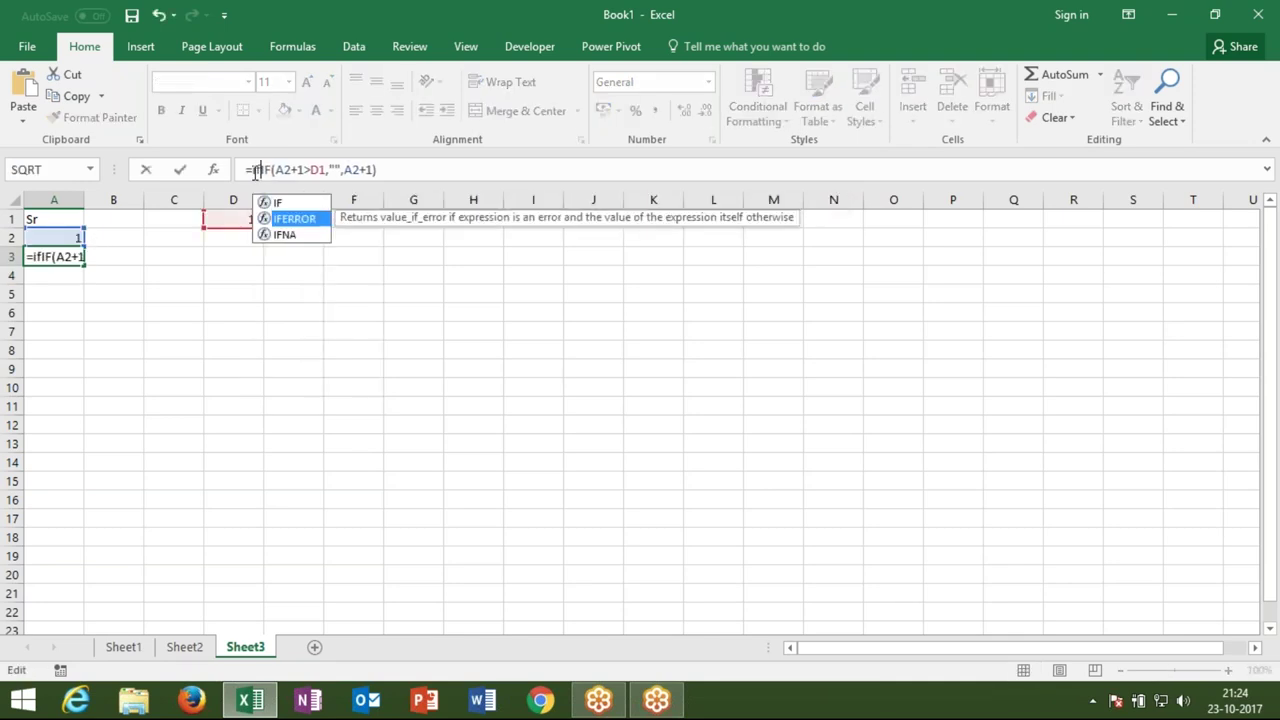
pyautogui.press('Tab')
pyautogui.moveTo(306, 170); pyautogui.dragTo(424, 168)
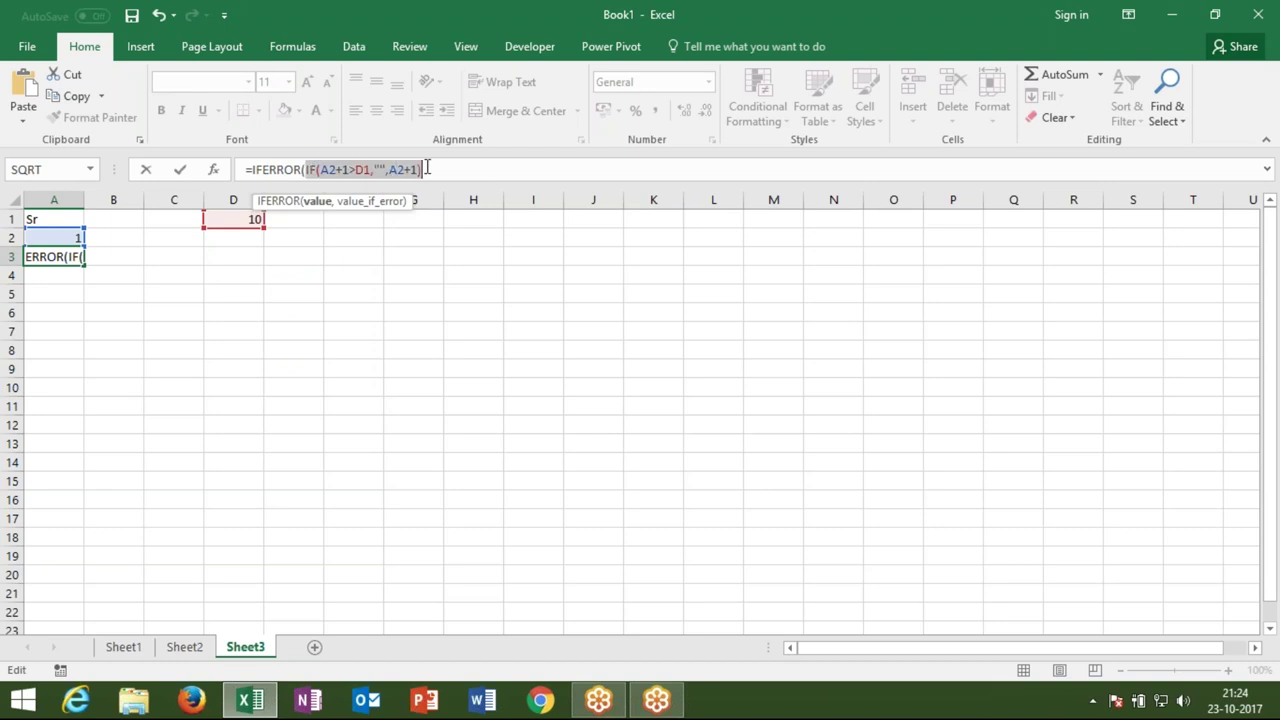
pyautogui.click(436, 170)
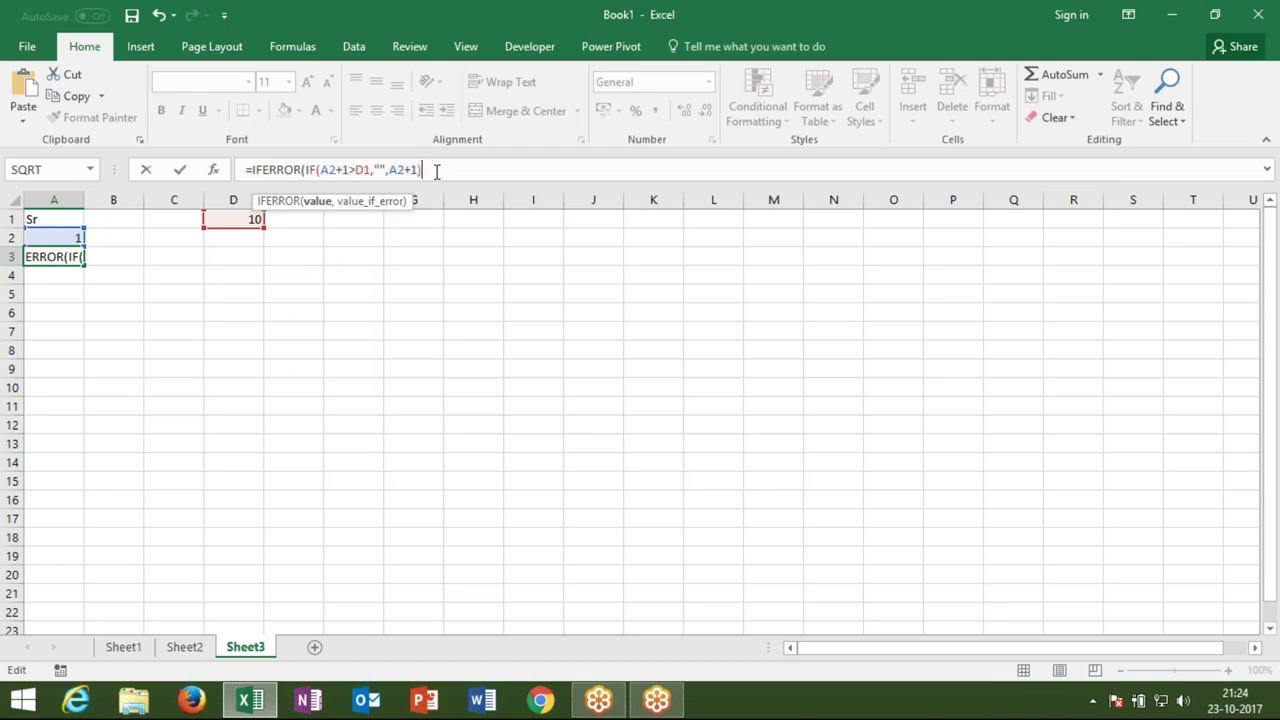
pyautogui.write(',""')
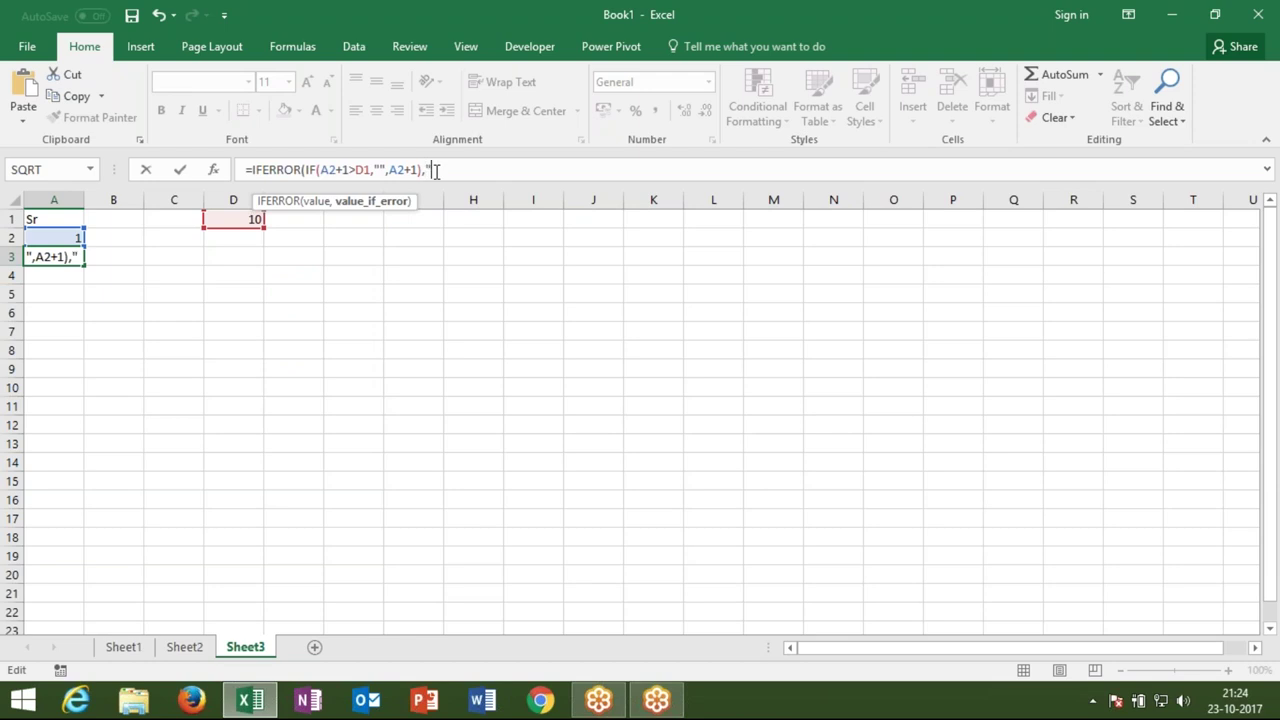
pyautogui.write(')')
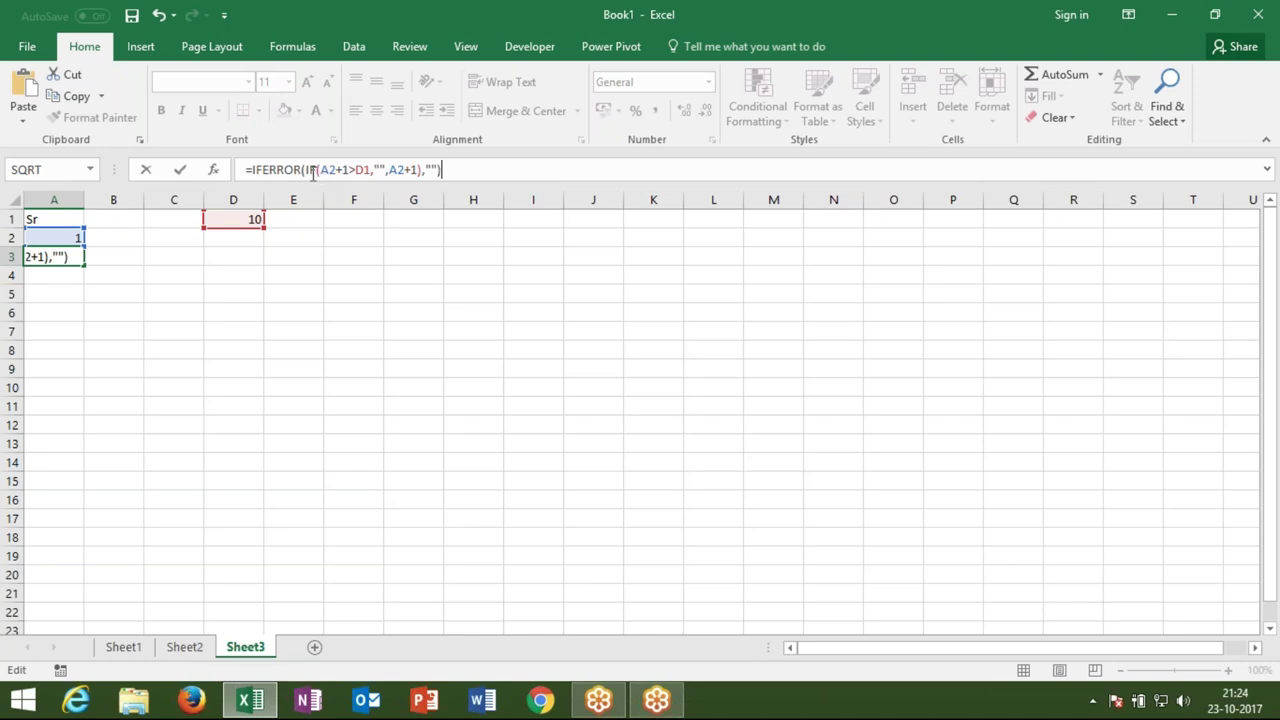
pyautogui.moveTo(310, 170); pyautogui.dragTo(416, 170)
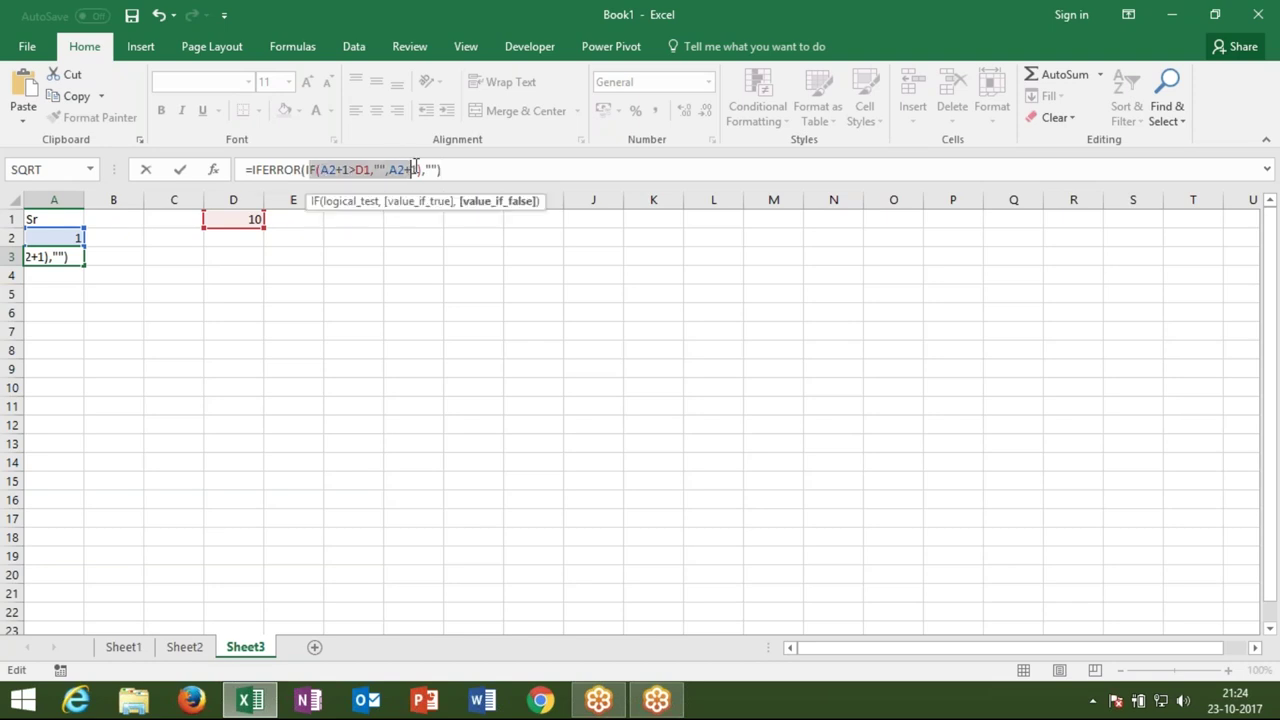
pyautogui.press('Return')
pyautogui.press('Up')
# Make the D1 reference absolute as $D$1 and fill A3's formula down to A18.
pyautogui.click(366, 170)
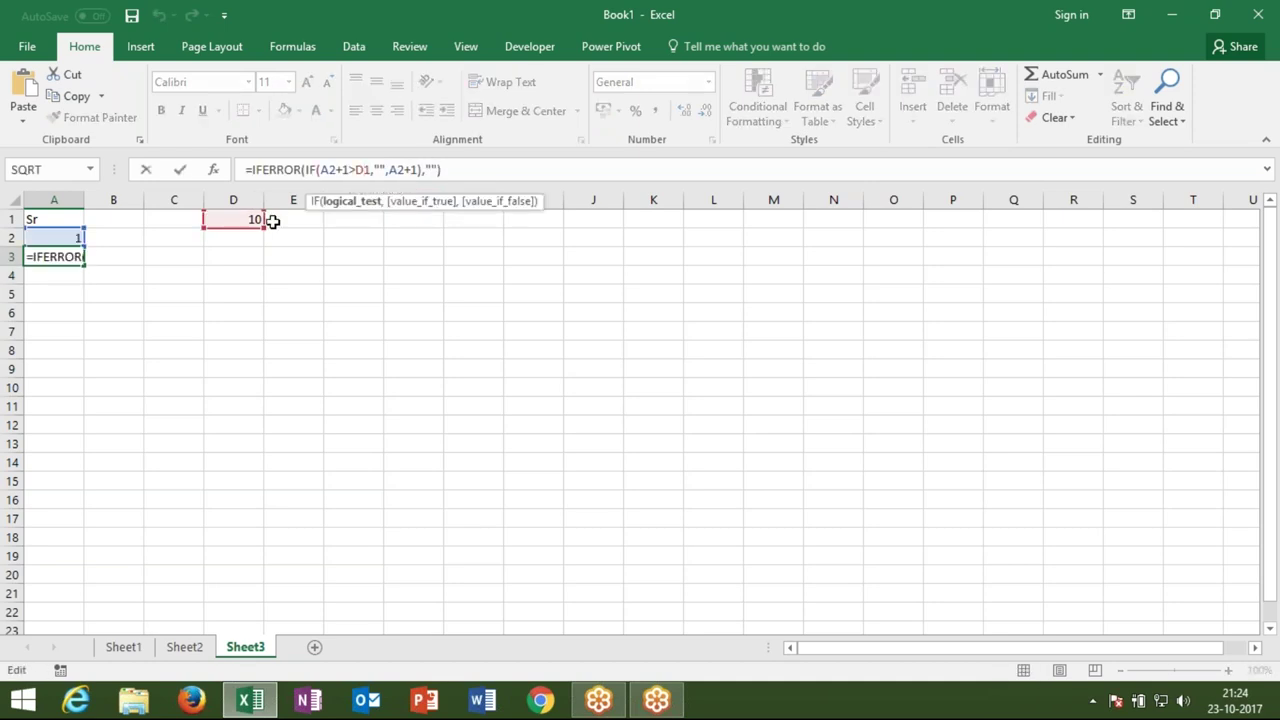
pyautogui.press('F4')
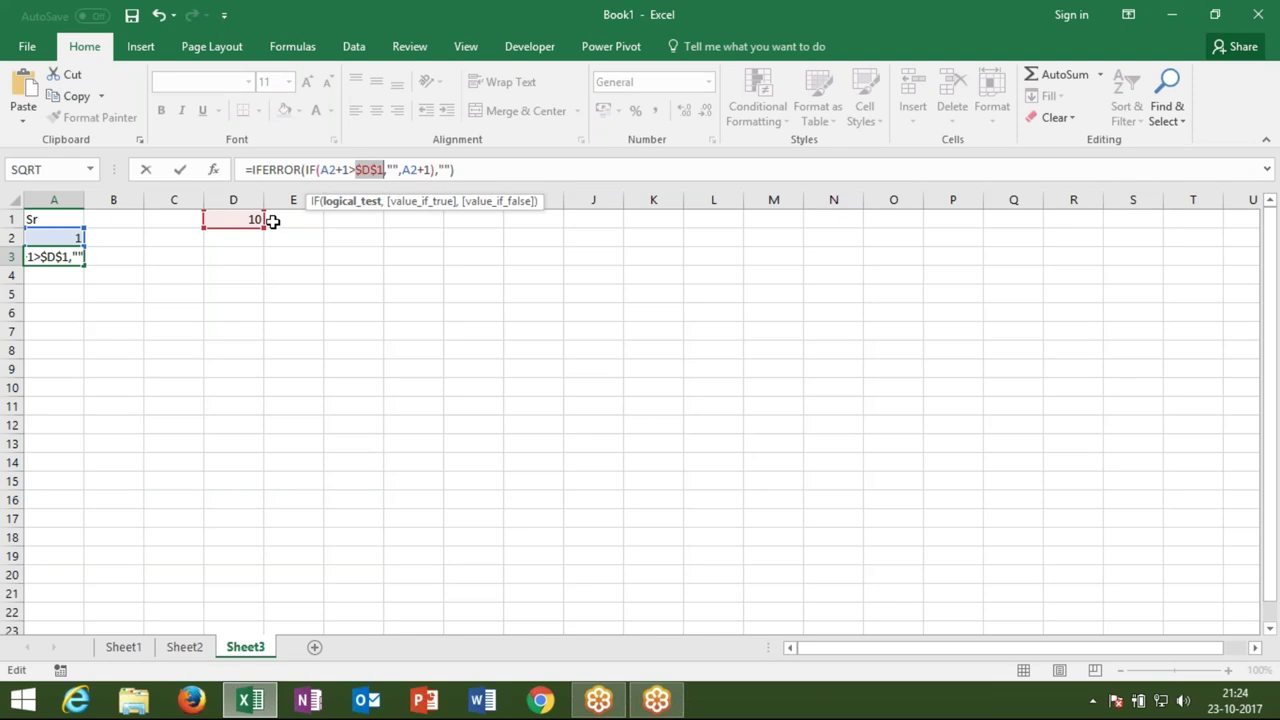
pyautogui.press('Return')
pyautogui.press('Up')
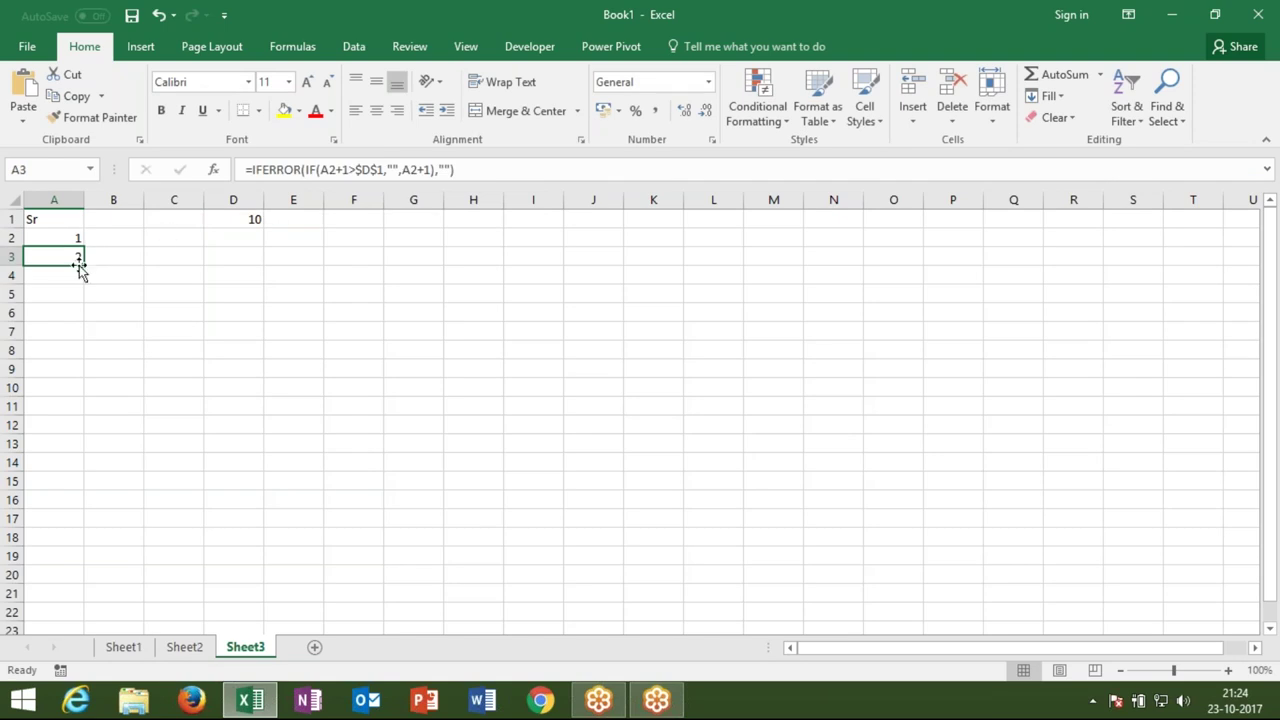
pyautogui.moveTo(82, 266); pyautogui.dragTo(92, 540)
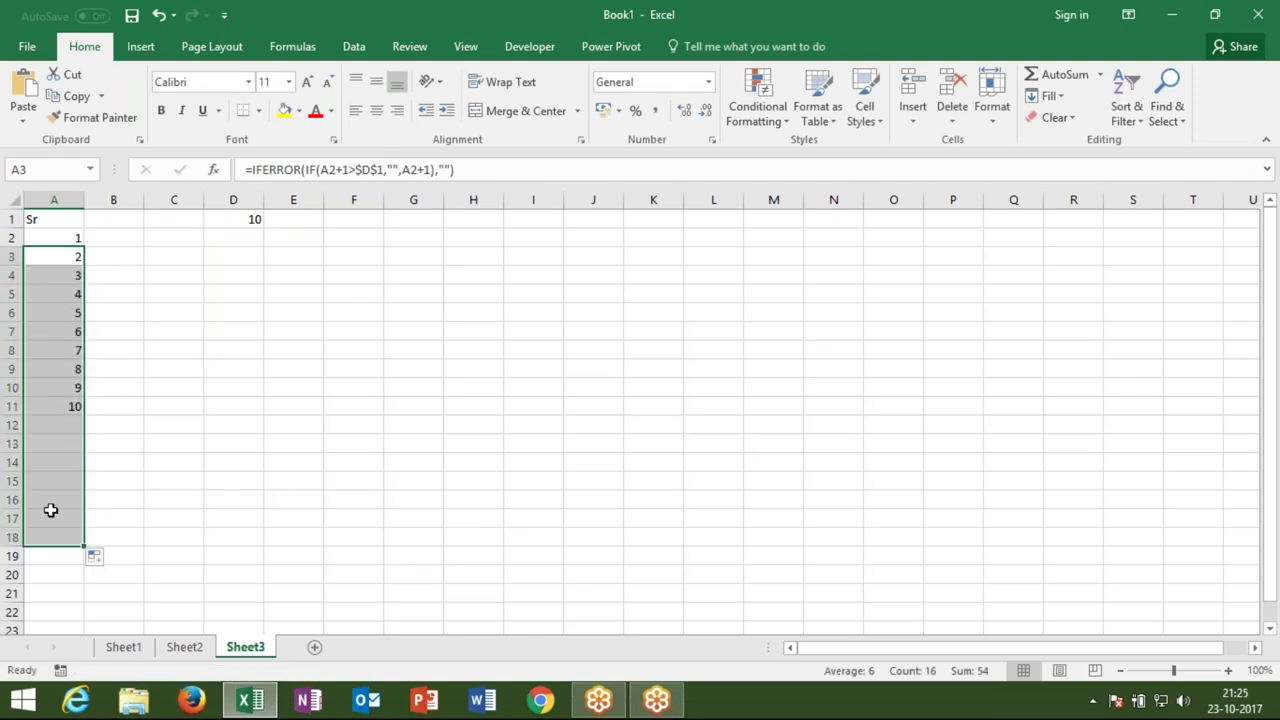
# Test the sequence by setting the D1 end limit to 15, then to 8.
pyautogui.click(252, 216)
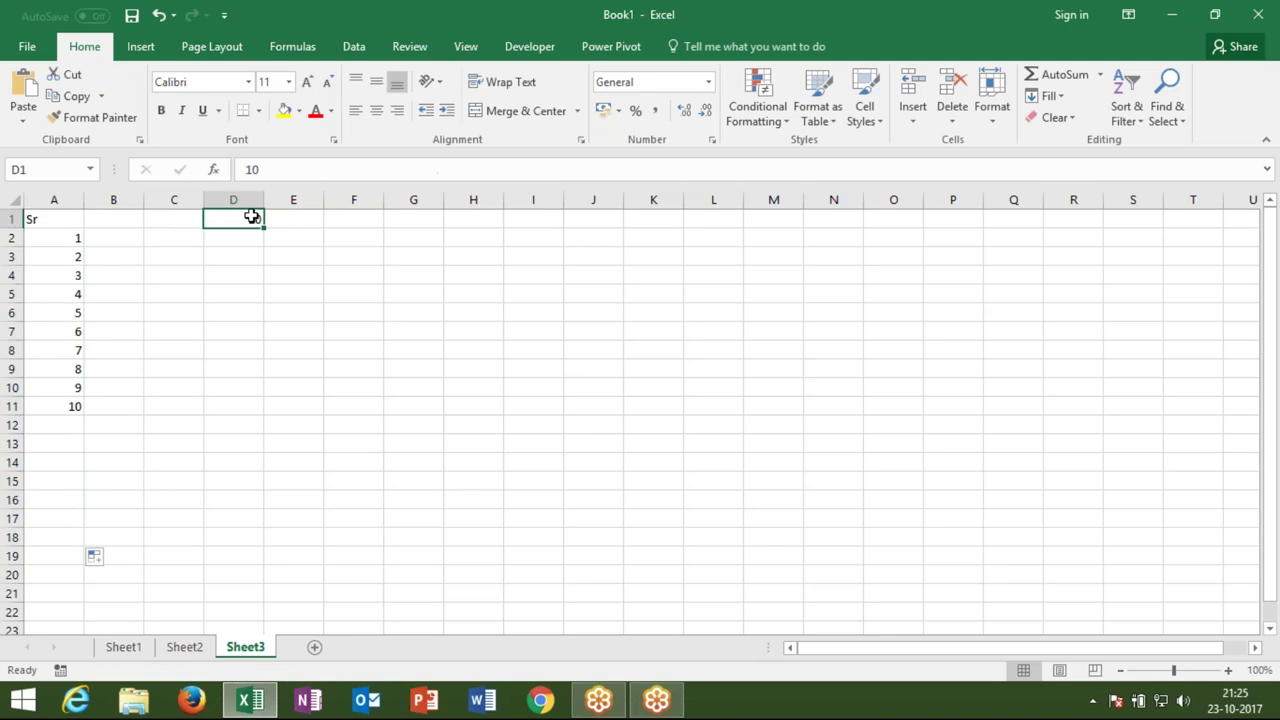
pyautogui.write('15')
pyautogui.press('Return')
pyautogui.click(252, 216)
pyautogui.write('8')
pyautogui.press('Return')
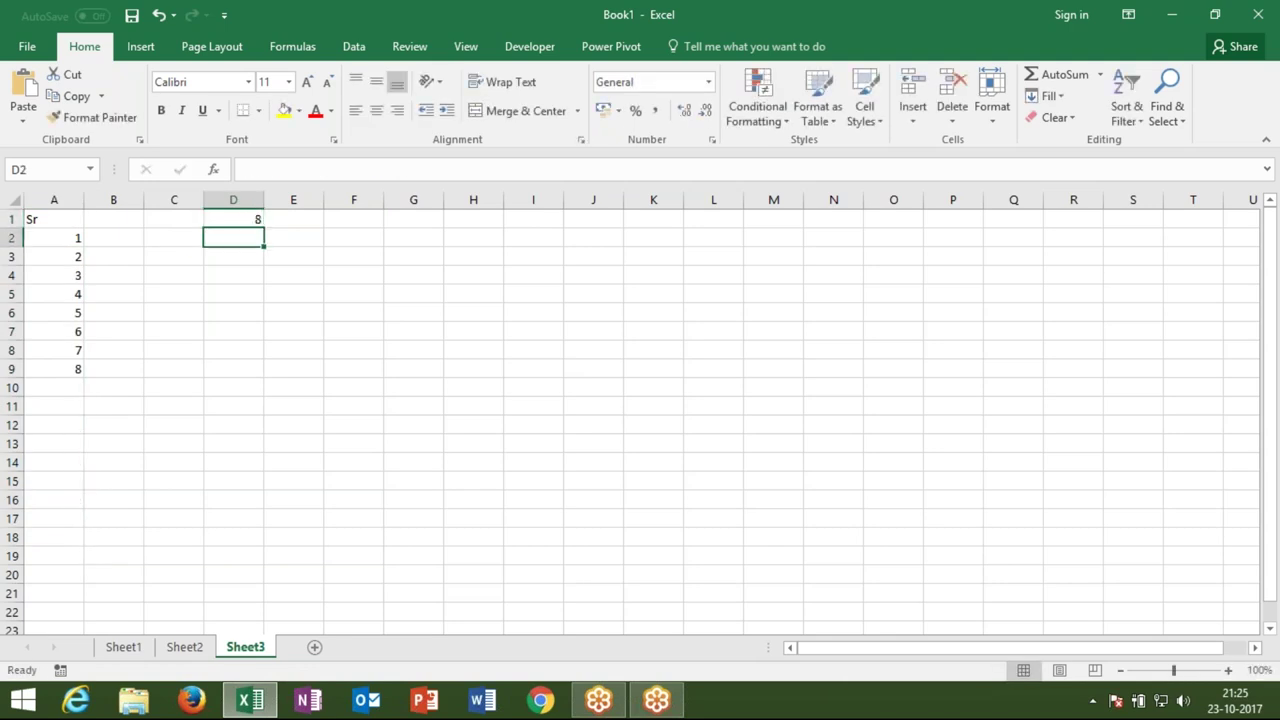
# Set the start value in C1 to 5 and reset the D1 limit to 10.
pyautogui.click(252, 218)
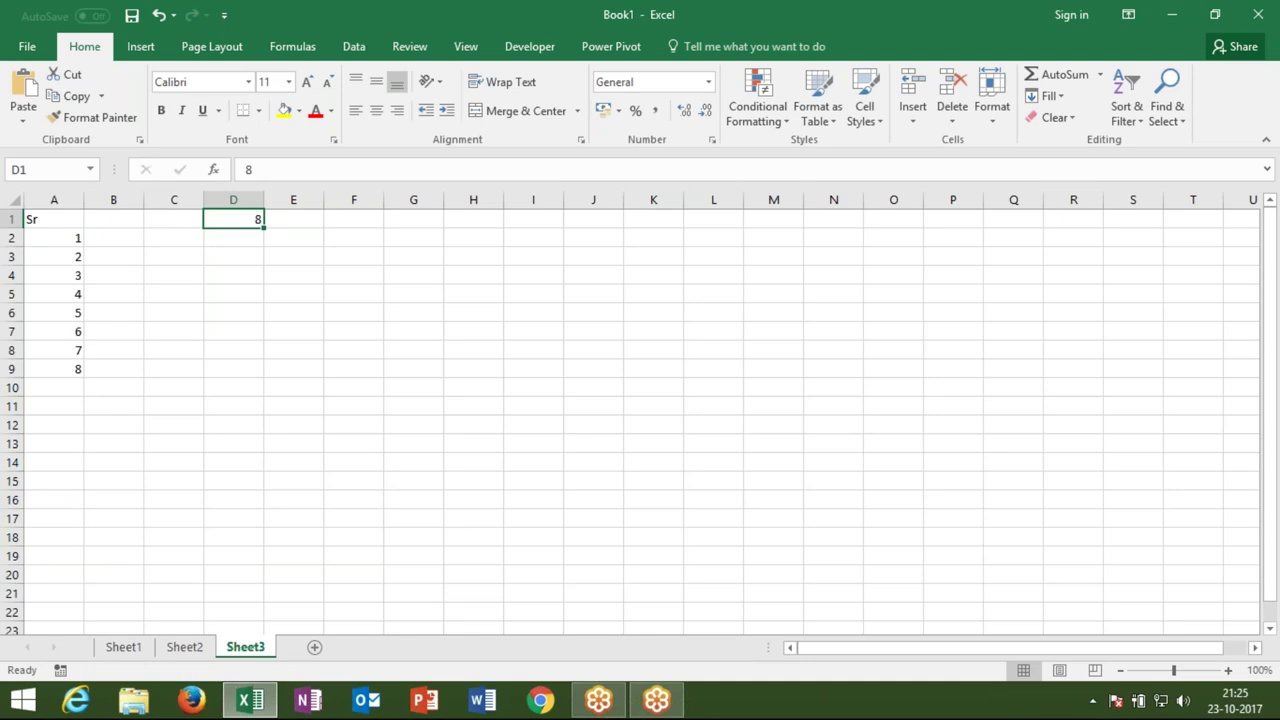
pyautogui.press('Left')
pyautogui.write('5')
pyautogui.press('Return')
pyautogui.click(233, 218)
pyautogui.write('1')
pyautogui.write('0')
pyautogui.press('Return')
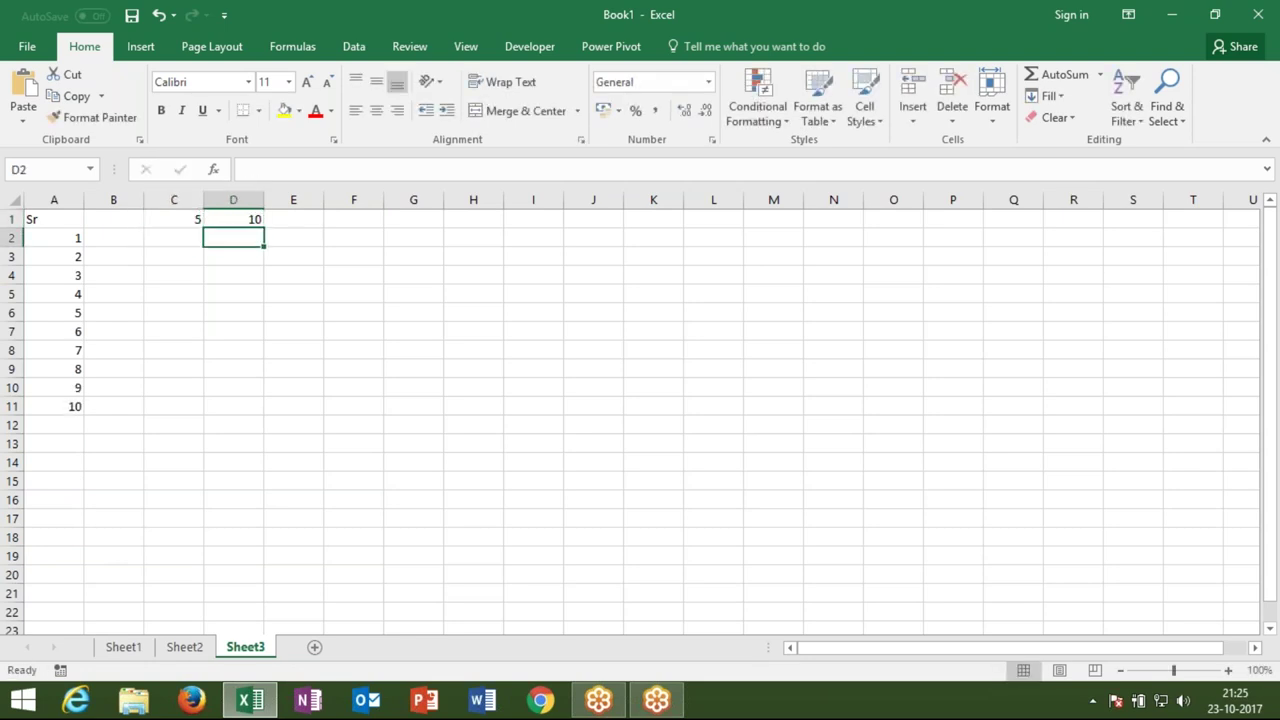
pyautogui.click(75, 238)
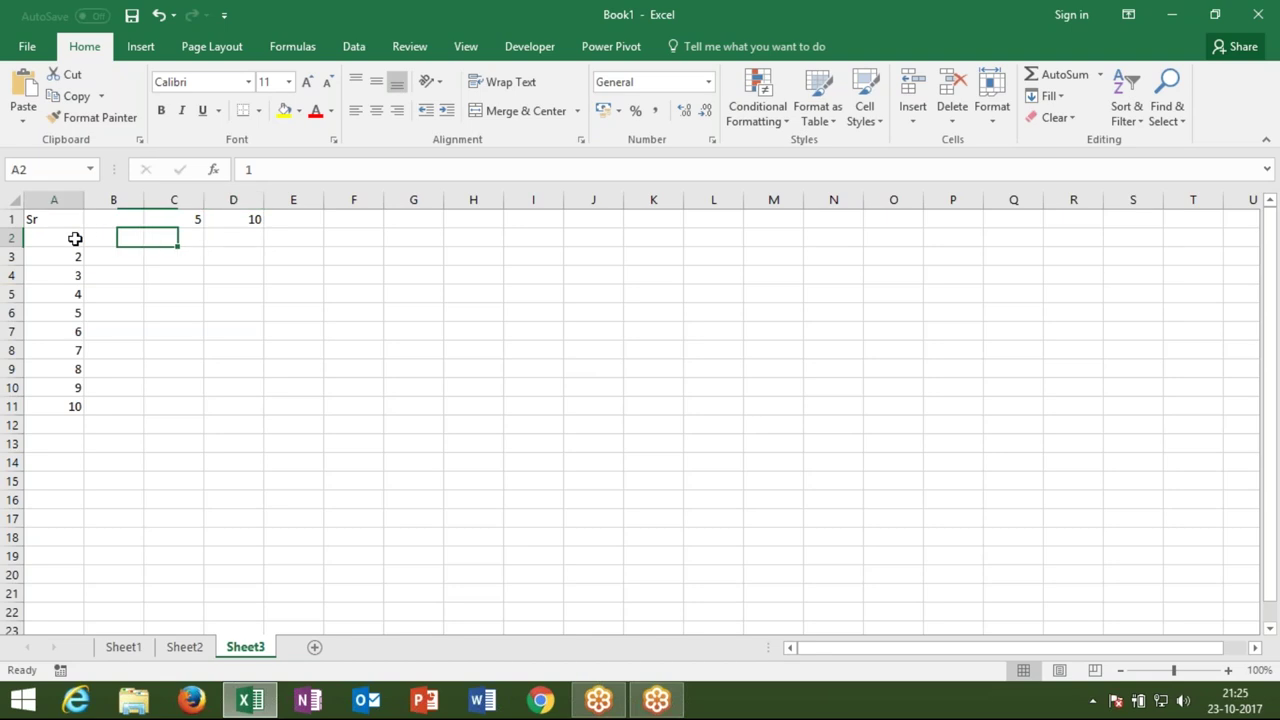
# Make A2 start the sequence from C1 with the formula =C1.
pyautogui.write('=')
pyautogui.click(193, 220)
pyautogui.press('Return')
# Set D1 to 20 and C1 to 15 so column A lists 15–20, then go to Sheet2.
pyautogui.click(223, 220)
pyautogui.write('20')
pyautogui.press('Return')
pyautogui.click(198, 220)
pyautogui.write('15')
pyautogui.press('Return')
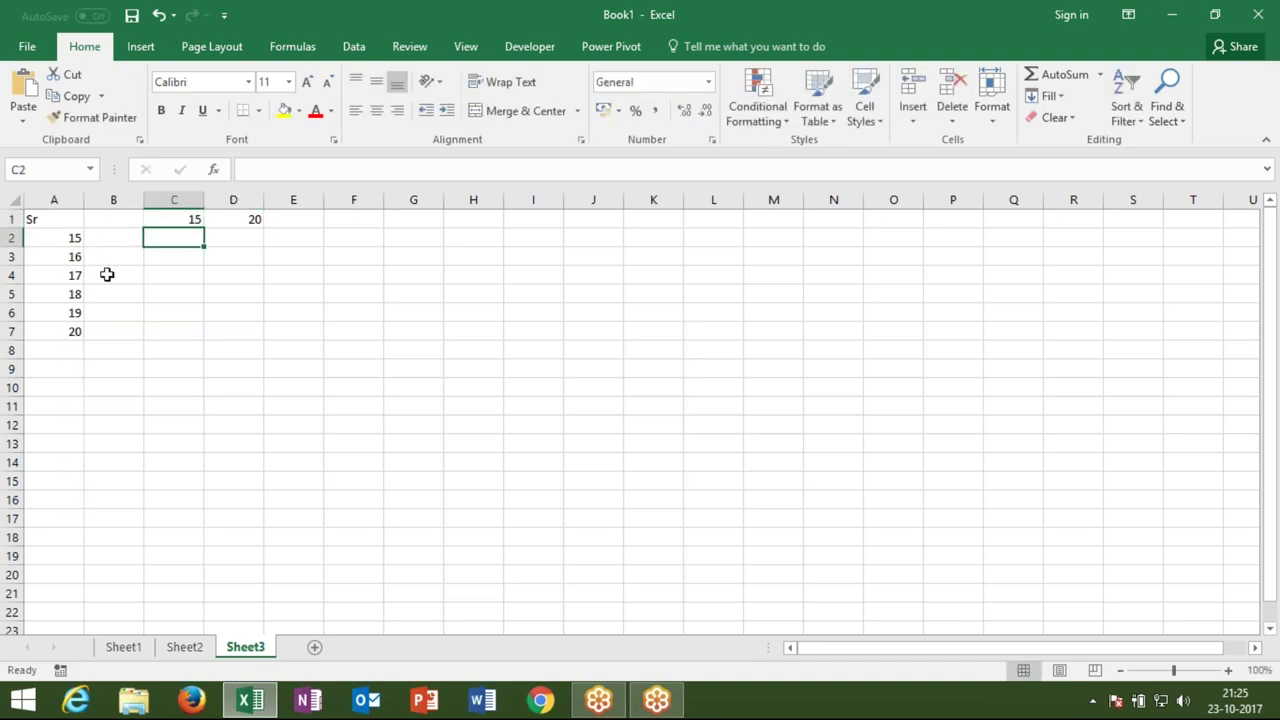
pyautogui.press('Up')
pyautogui.click(65, 238)
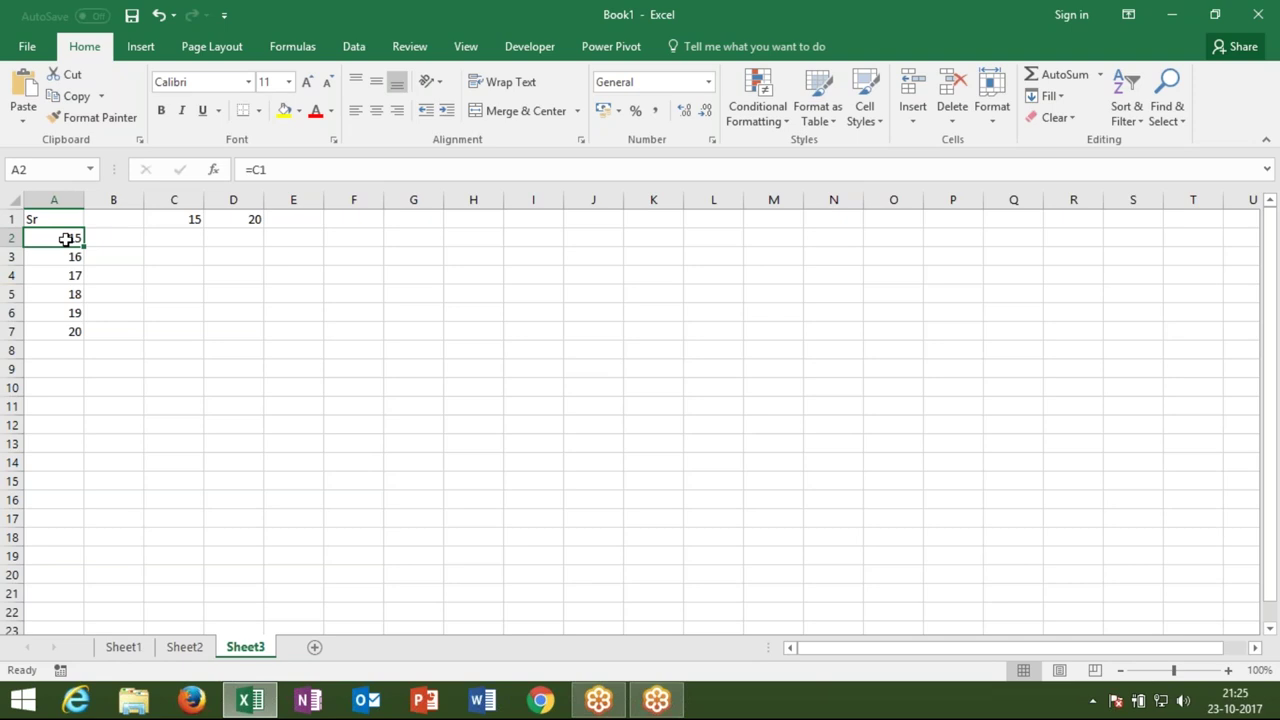
pyautogui.click(200, 652)
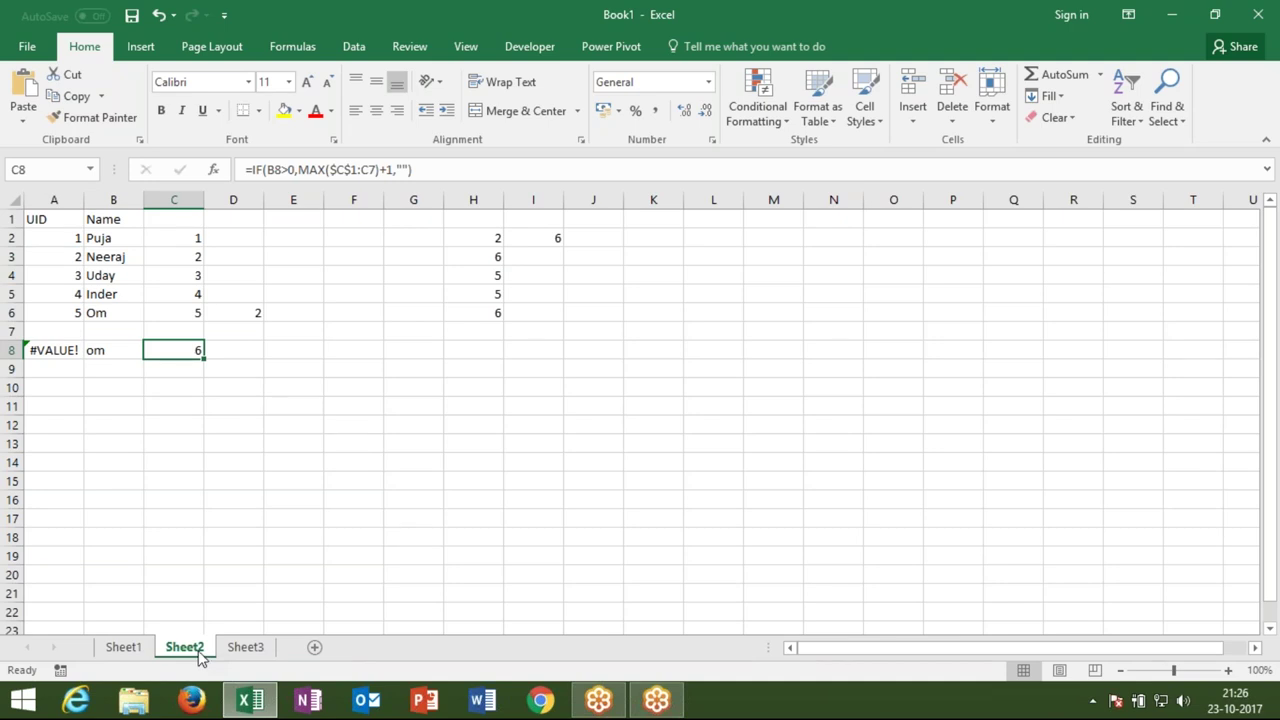
# Check the UID formula in Sheet2's A6, then return to Sheet3.
pyautogui.click(52, 310)
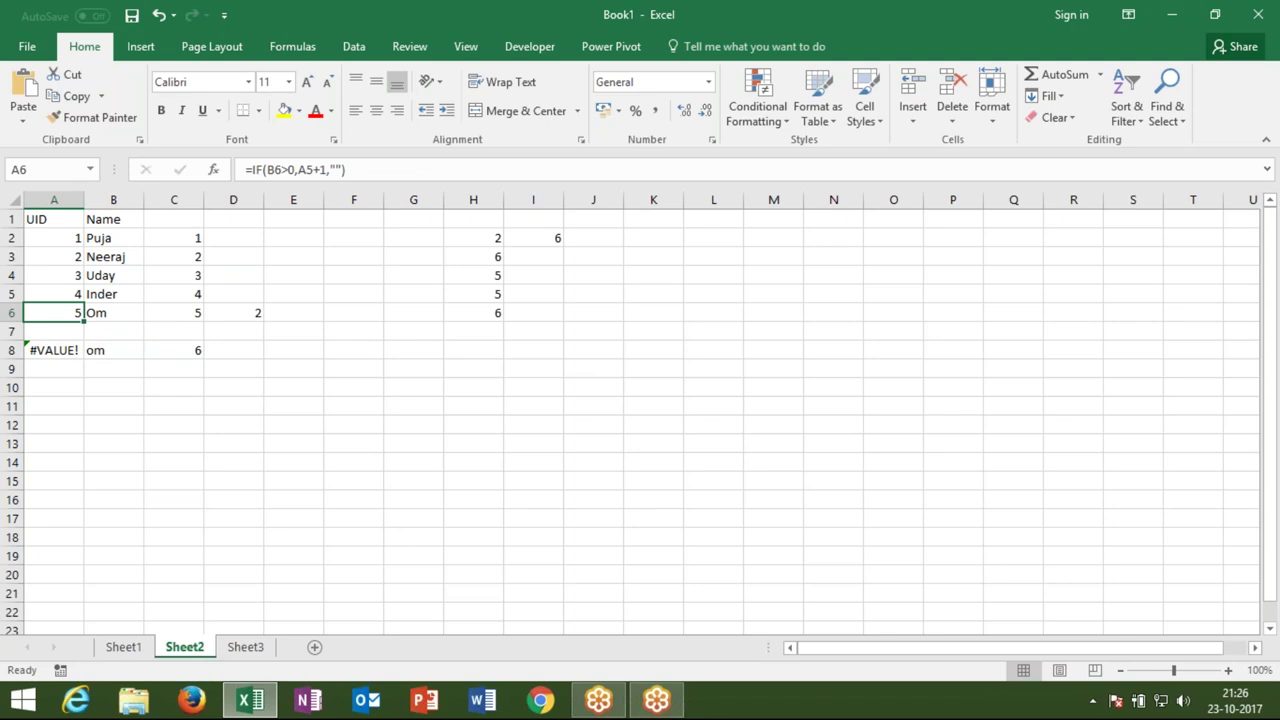
pyautogui.click(264, 648)
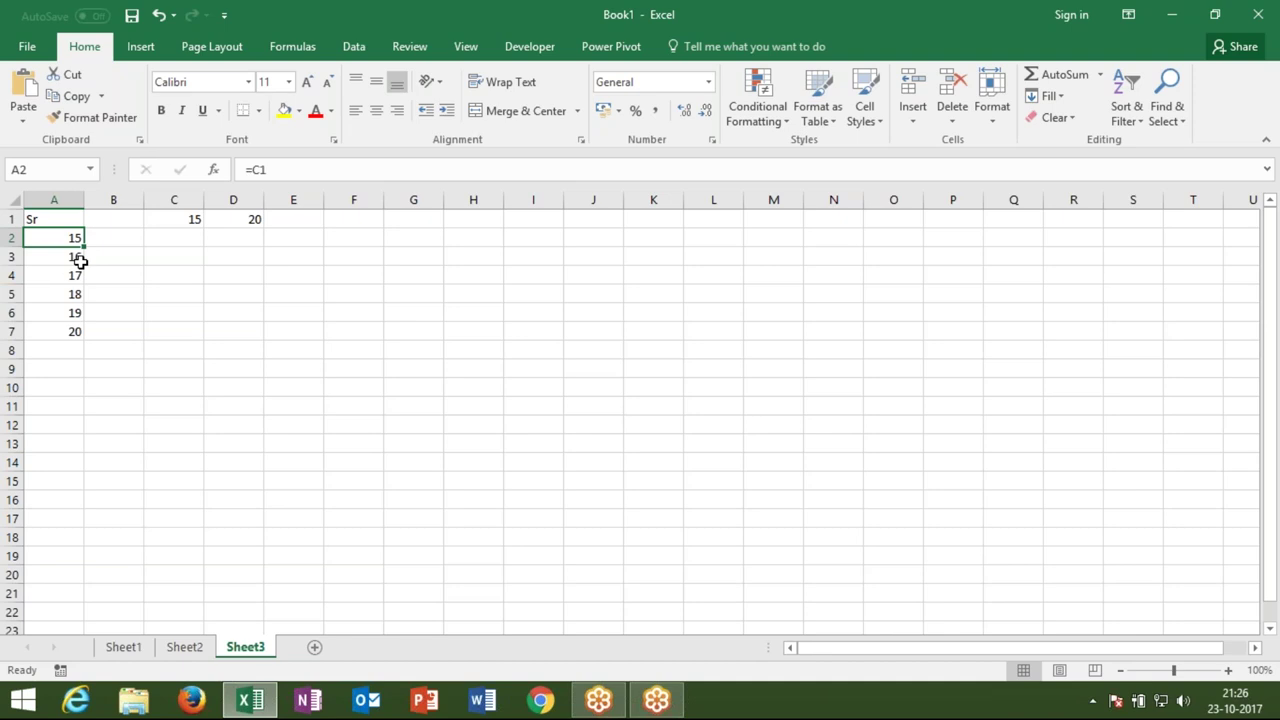
# Enter 1/1 as the start date in C1 and 1/10 as the end date in D1.
pyautogui.click(160, 222)
pyautogui.write('1/1')
pyautogui.press('Return')
pyautogui.click(232, 222)
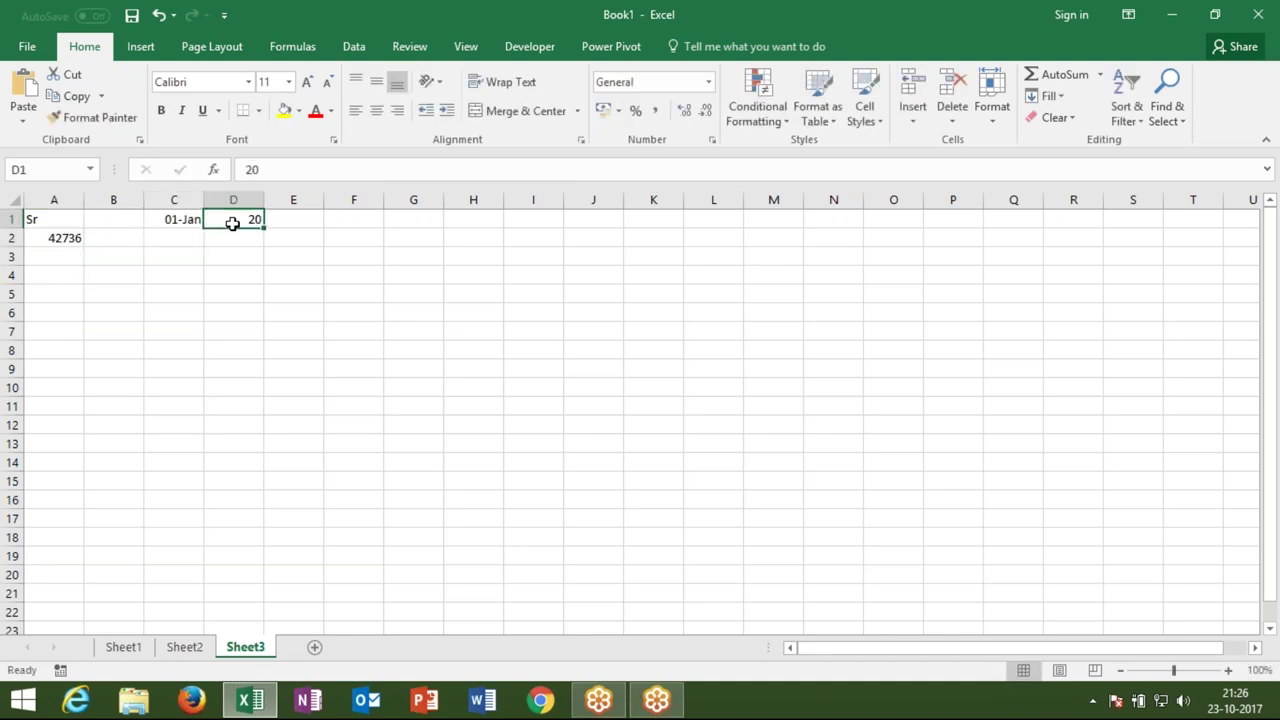
pyautogui.write('1/10')
pyautogui.press('Return')
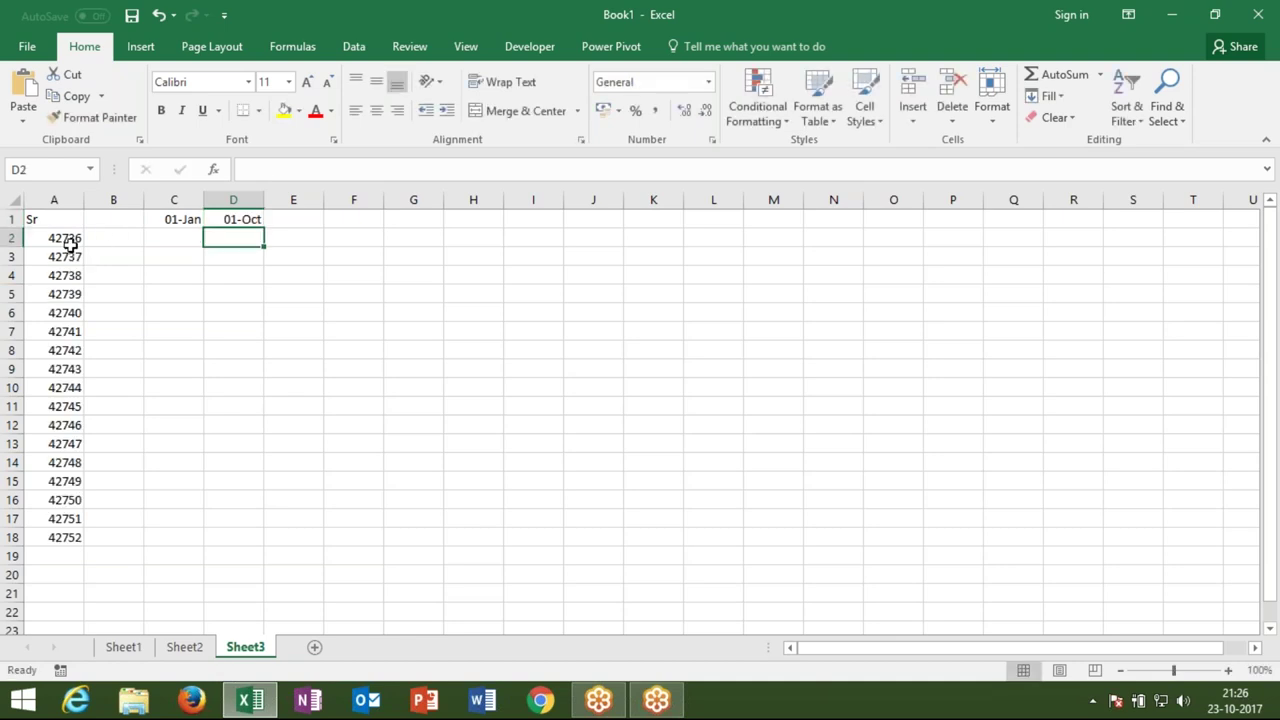
# Apply date format to the sequence in column A from A2 down.
pyautogui.click(71, 237)
pyautogui.hotkey('ctrl', 'shift', 'Down')
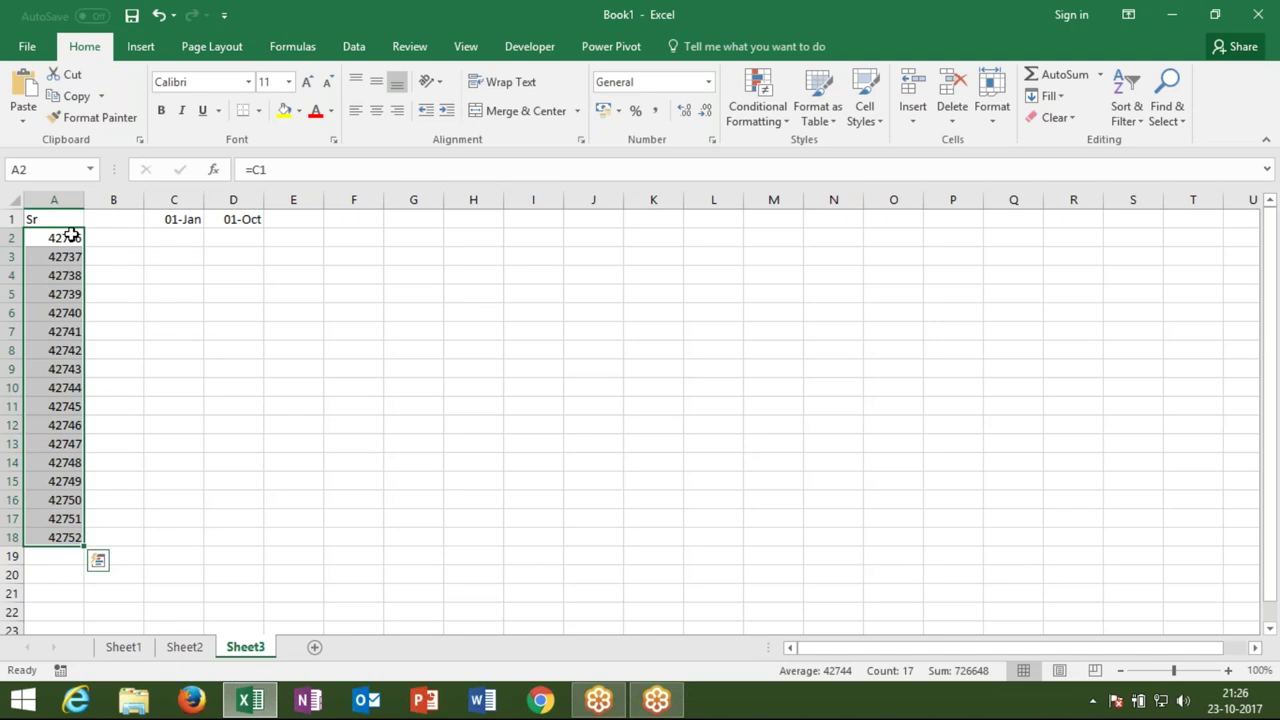
pyautogui.hotkey('ctrl', 'shift', '3')
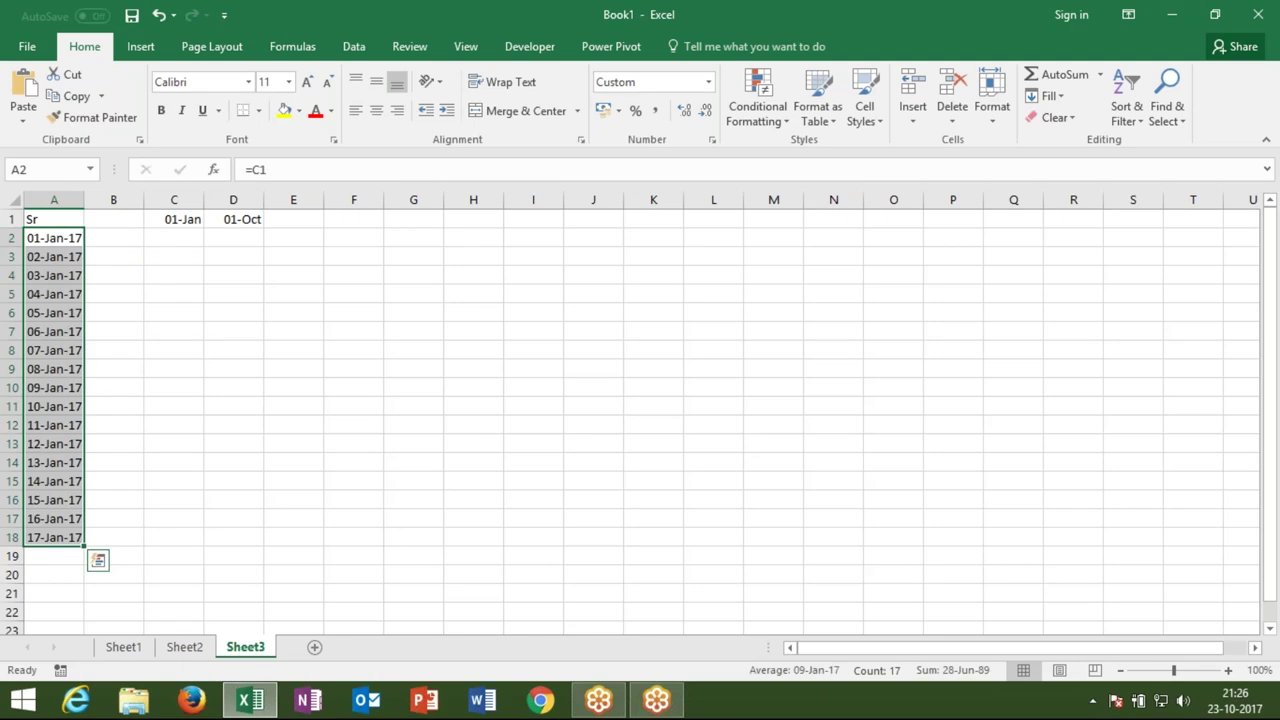